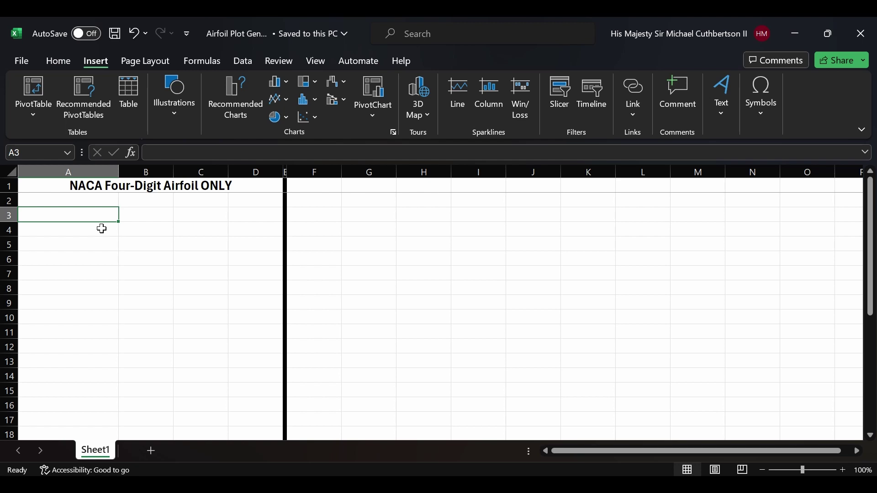
- Enter the labels Airfoil, Max Camber, Thickness and Position of Max Camber in cells A3 to A6
{"action": "type", "text": "Airfoil"}
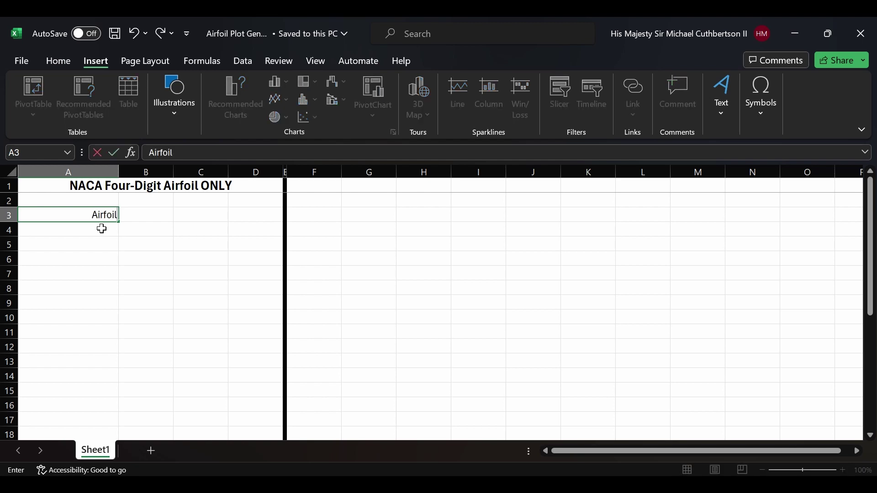
{"action": "key", "text": "Return"}
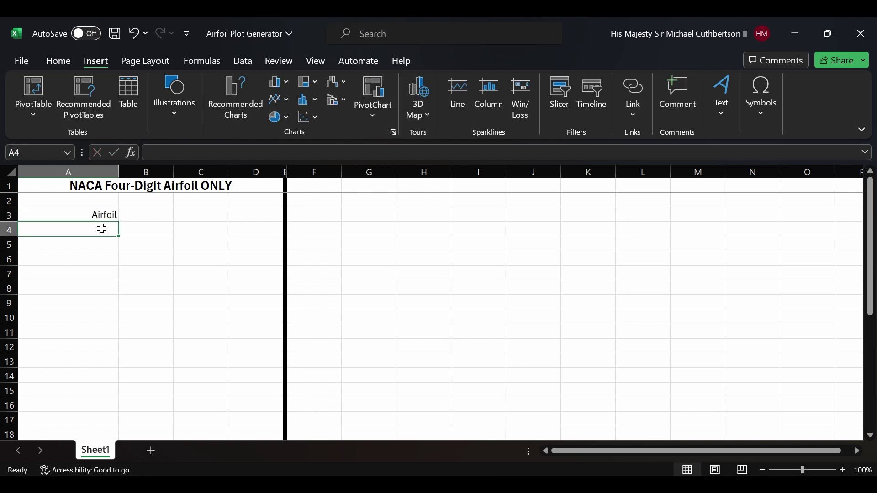
{"action": "type", "text": "Max Camber"}
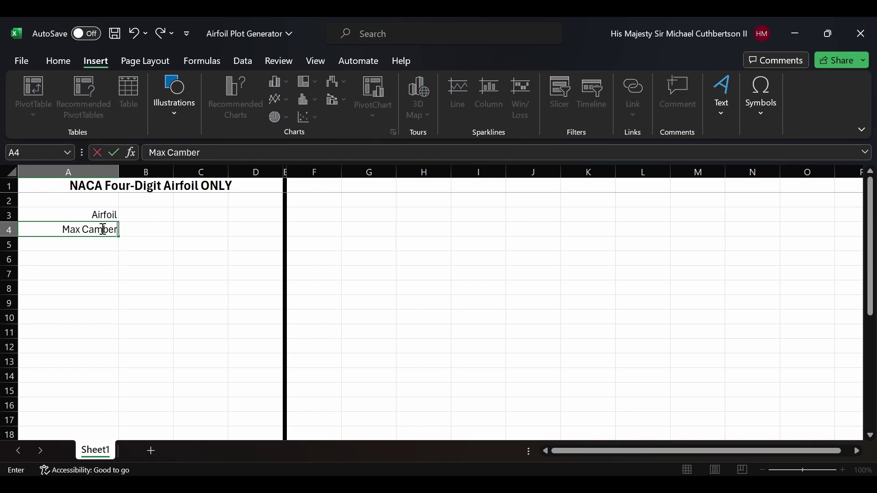
{"action": "key", "text": "Return"}
{"action": "type", "text": "Thickness"}
{"action": "key", "text": "Return"}
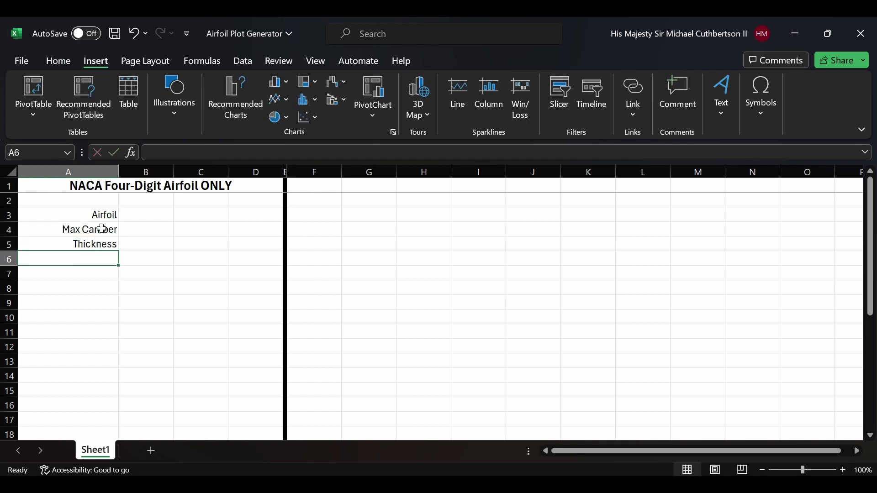
{"action": "type", "text": "Position of"}
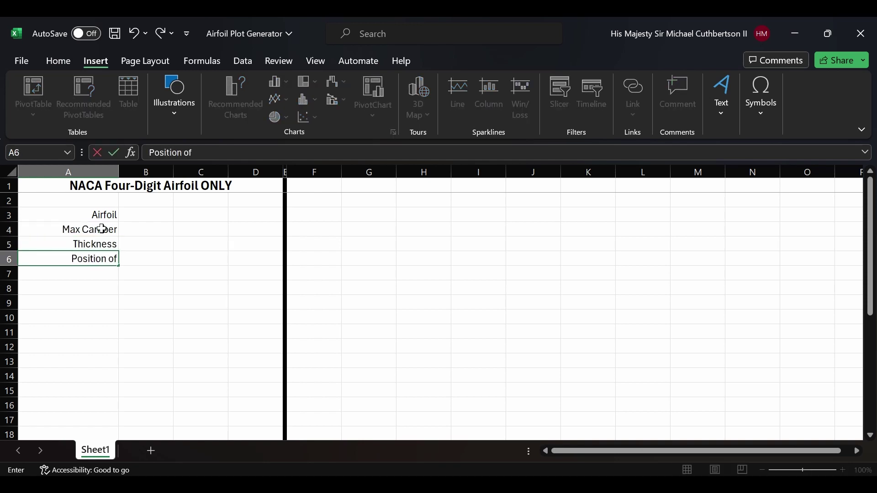
{"action": "type", "text": " Max Camber"}
- Enter the airfoil number 4415 in cell B3
{"action": "left_click", "coordinate": [160, 214]}
{"action": "type", "text": "4412"}
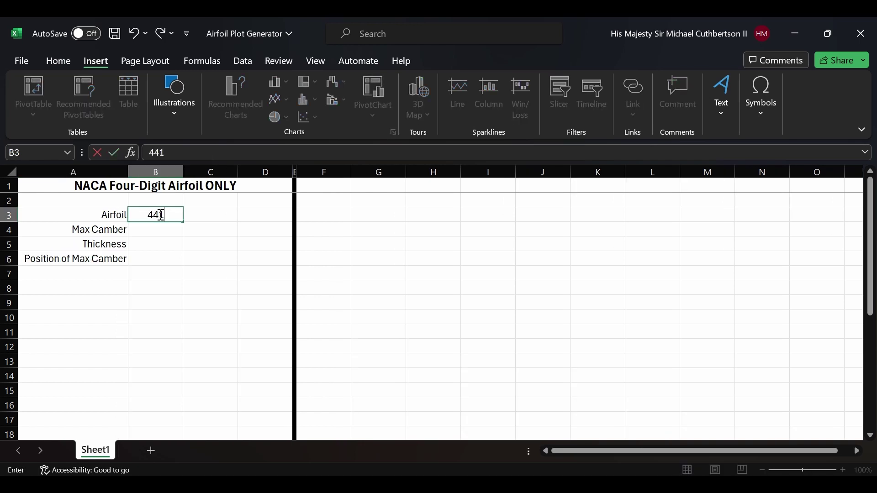
{"action": "key", "text": "Return"}
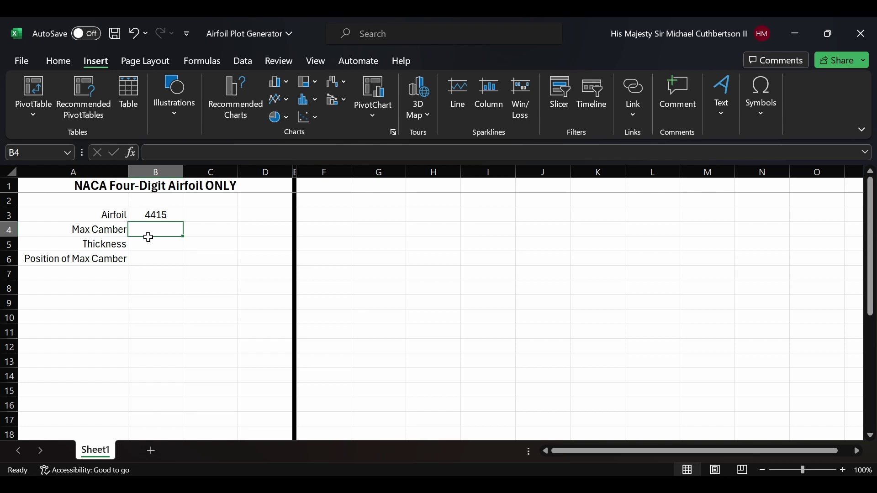
- Calculate the max camber in B4 with the formula =LEFT(B3,1)/100
{"action": "type", "text": "=LEFT("}
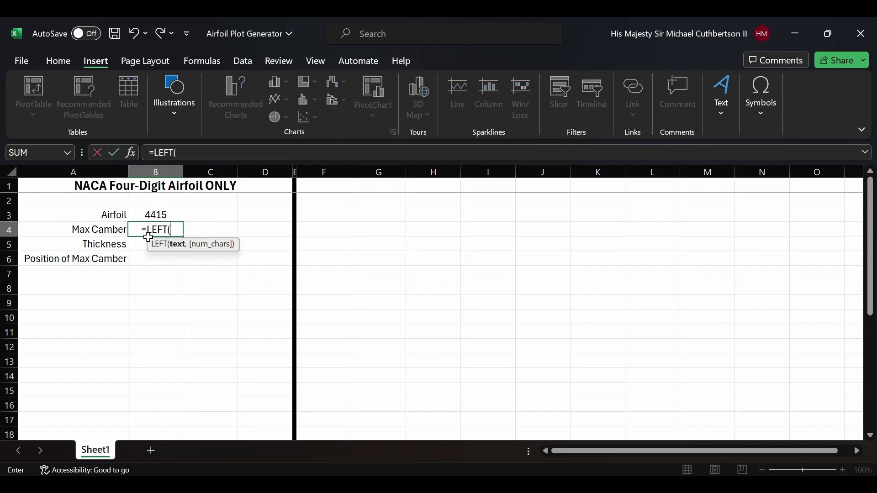
{"action": "left_click", "coordinate": [151, 219]}
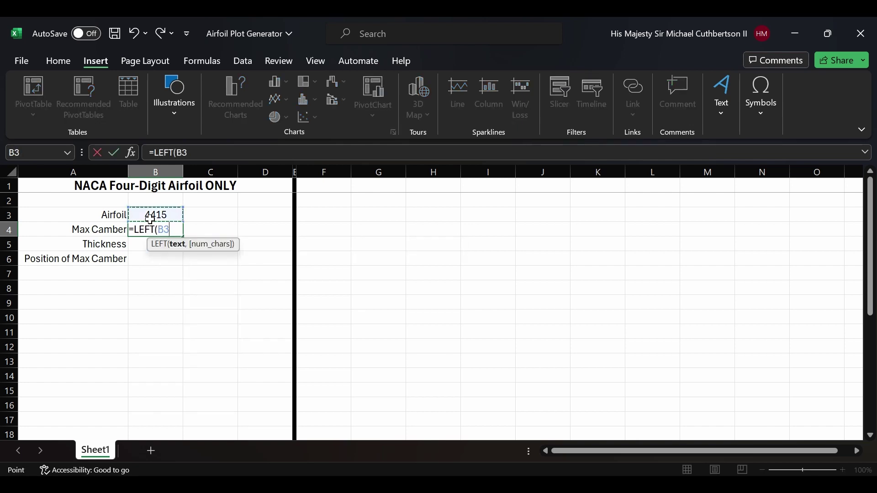
{"action": "type", "text": ",1)"}
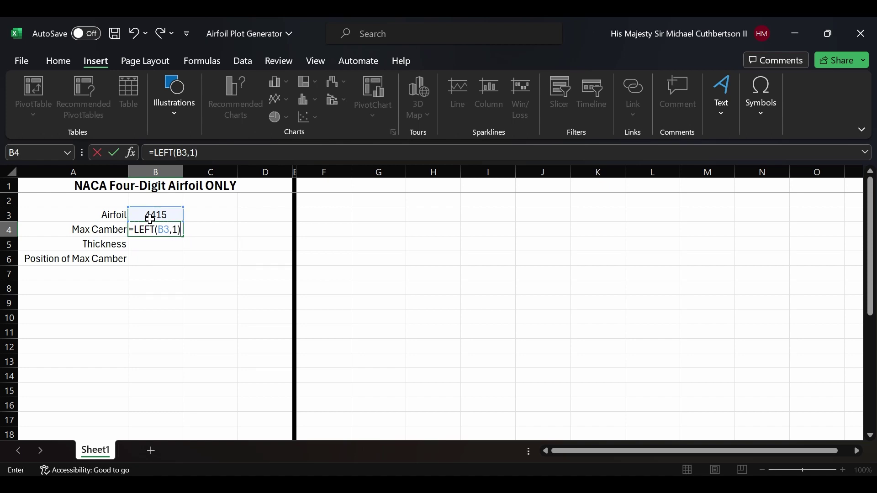
{"action": "type", "text": "/100"}
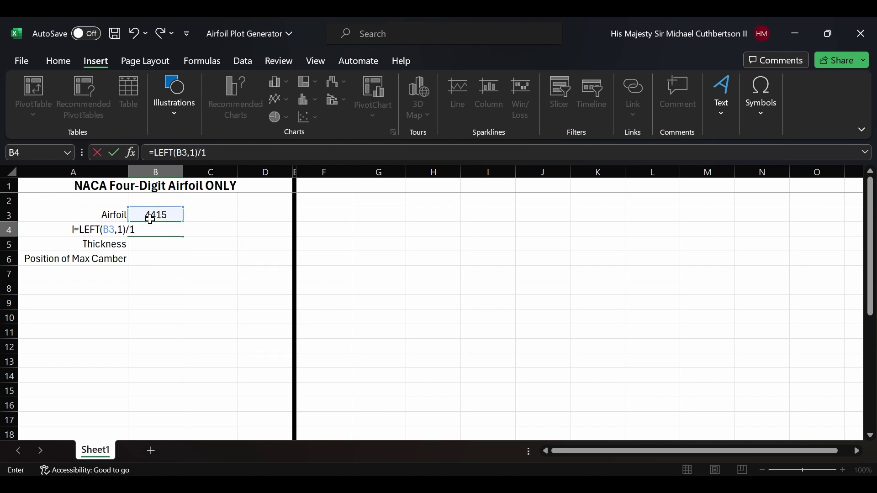
{"action": "key", "text": "Return"}
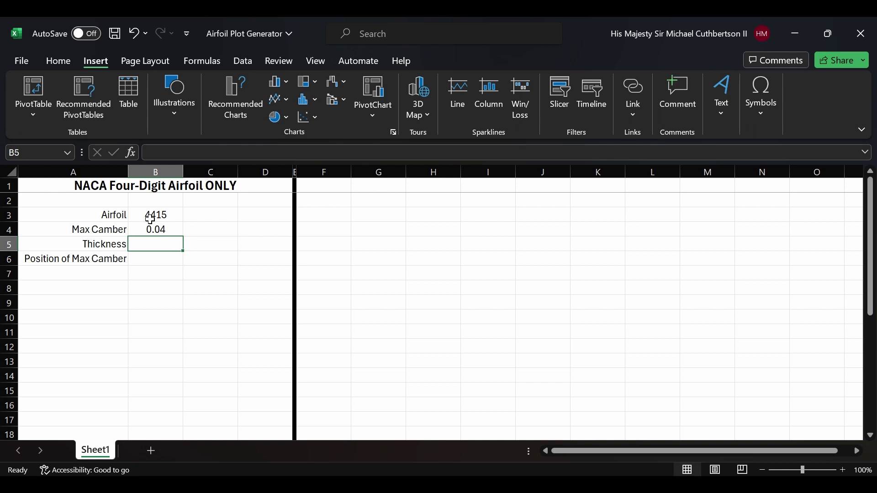
- Calculate the thickness in B5 with the formula =MID(B3,3,2)/100
{"action": "type", "text": "=MID("}
{"action": "left_click", "coordinate": [152, 217]}
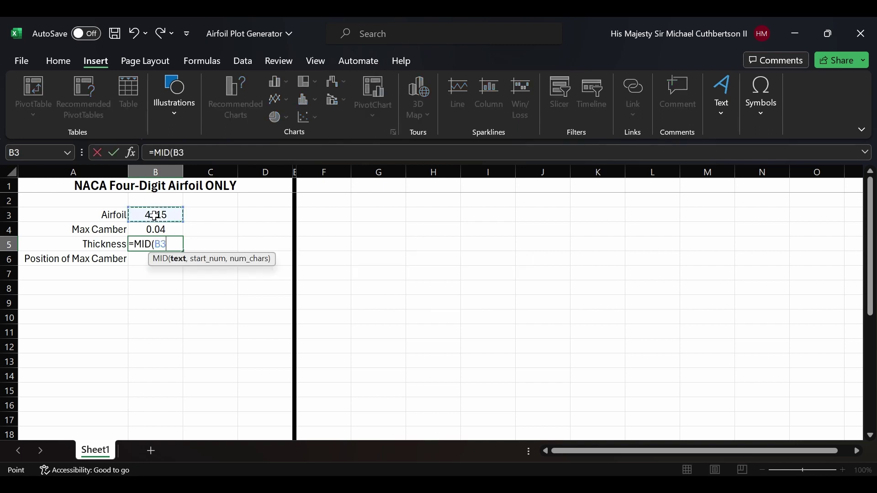
{"action": "type", "text": ",3,2"}
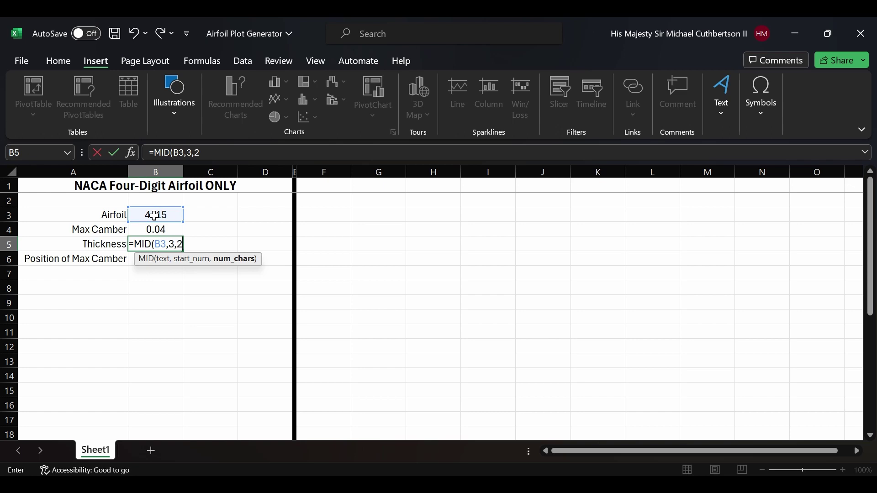
{"action": "type", "text": ")/100"}
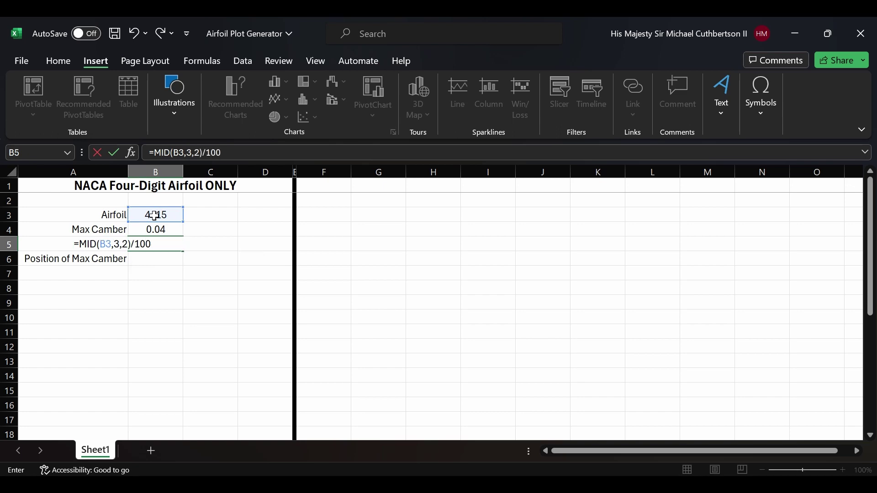
{"action": "key", "text": "Return"}
- Calculate the position of max camber in B6 with the formula =MID(B3,2,1)/10
{"action": "type", "text": "=MID("}
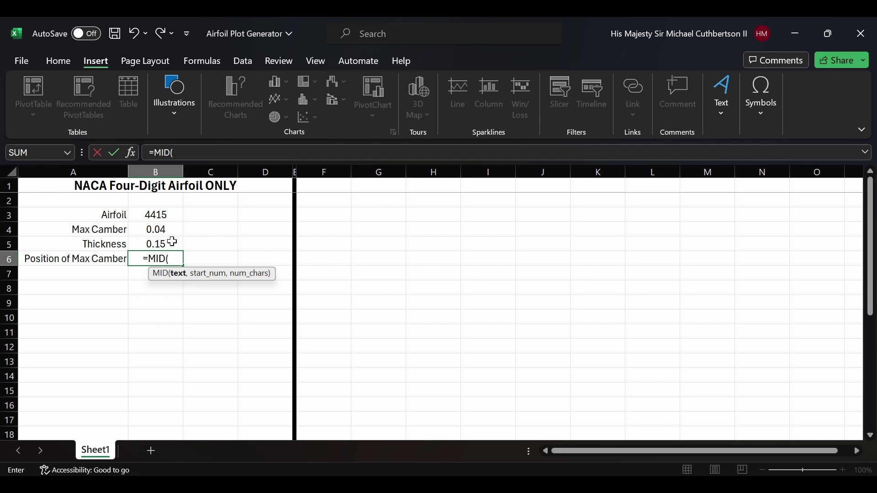
{"action": "left_click", "coordinate": [172, 215]}
{"action": "type", "text": ",2,1)"}
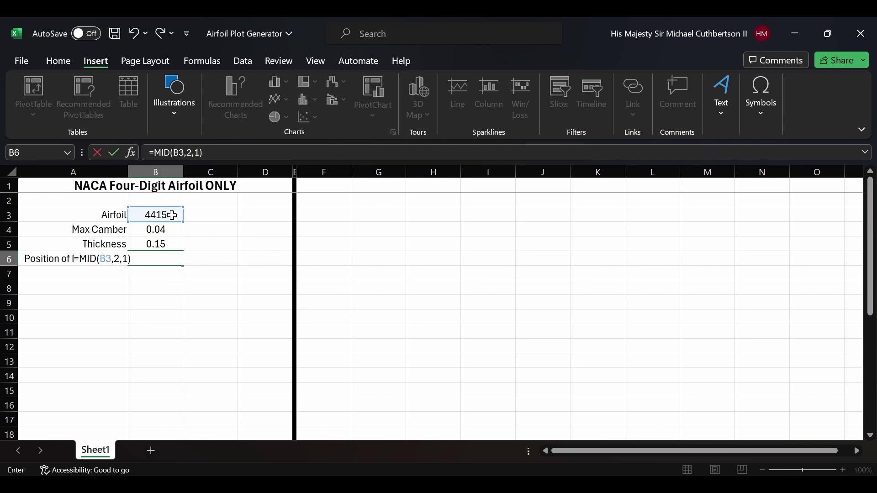
{"action": "type", "text": "/10"}
{"action": "key", "text": "Return"}
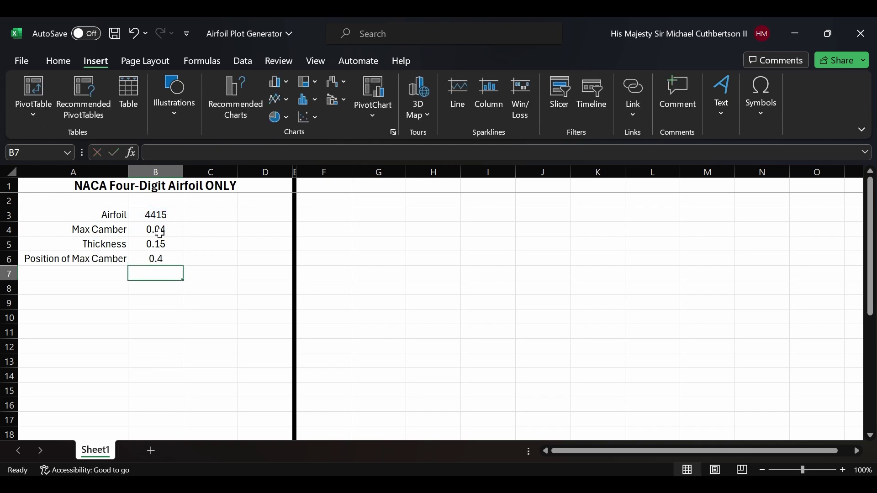
- Format the calculated values in B4:B6 as percentages without decimal places
{"action": "left_click_drag", "start_coordinate": [160, 229], "coordinate": [161, 259]}
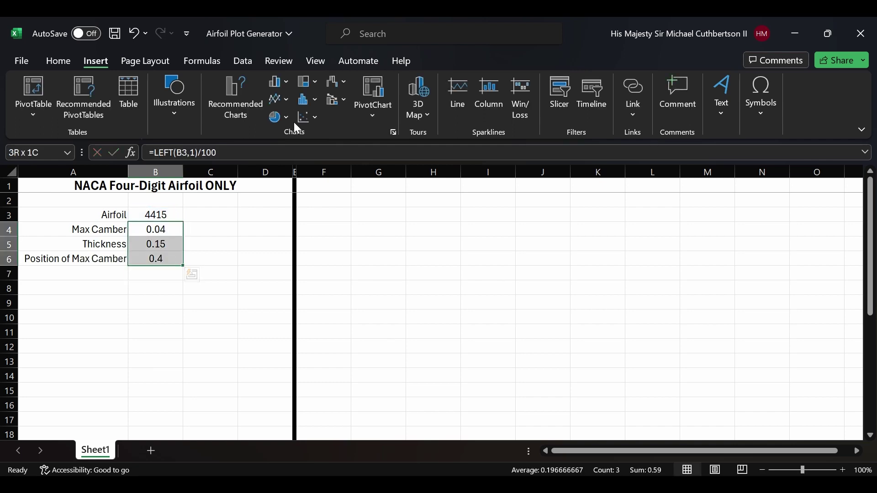
{"action": "left_click", "coordinate": [58, 60]}
{"action": "left_click", "coordinate": [435, 81]}
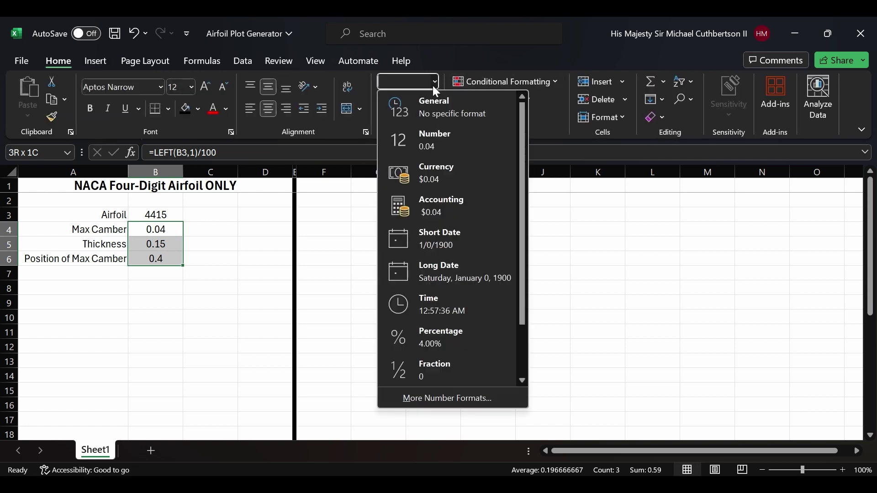
{"action": "left_click", "coordinate": [456, 347]}
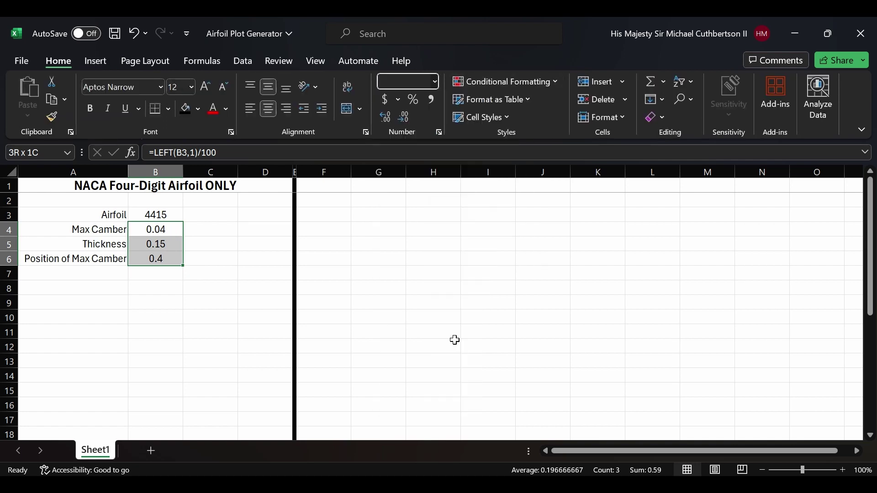
{"action": "left_click", "coordinate": [407, 118]}
{"action": "left_click", "coordinate": [407, 119]}
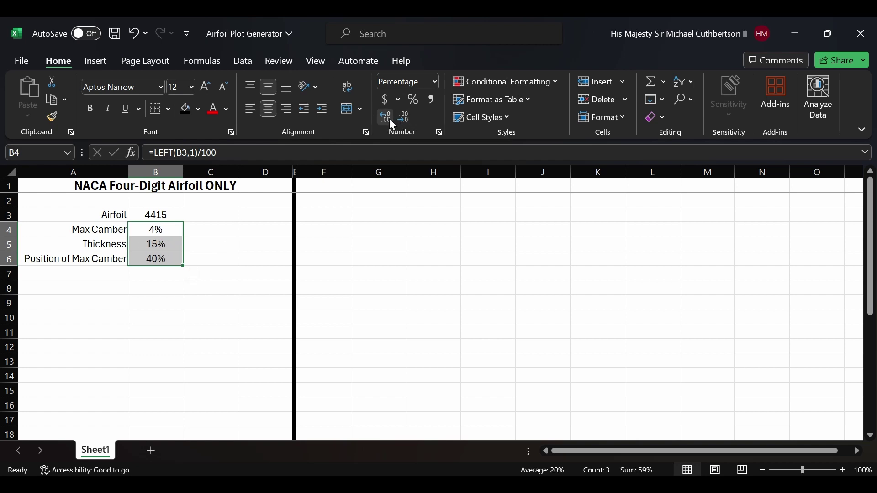
{"action": "left_click", "coordinate": [390, 119]}
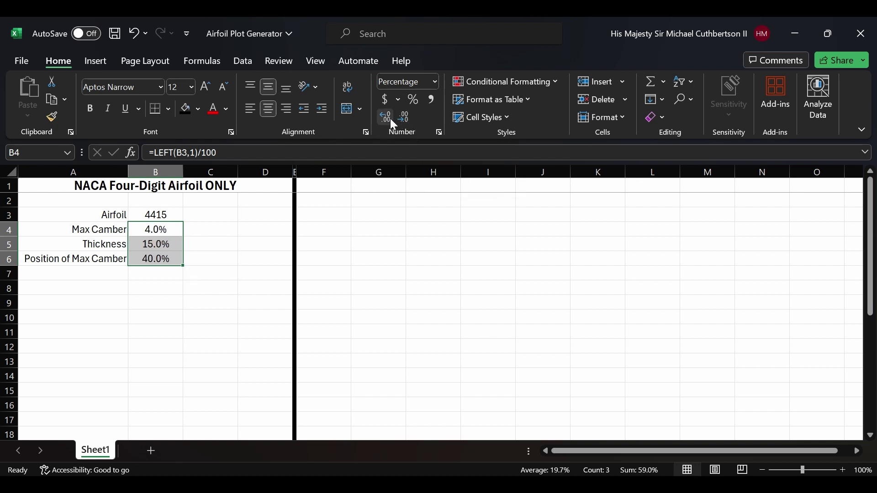
{"action": "left_click", "coordinate": [400, 120]}
- Apply the custom number format "NACA" 0000 to the airfoil number in B3
{"action": "scroll", "coordinate": [169, 290], "scroll_direction": "down", "scroll_amount": 1}
{"action": "left_click", "coordinate": [134, 207]}
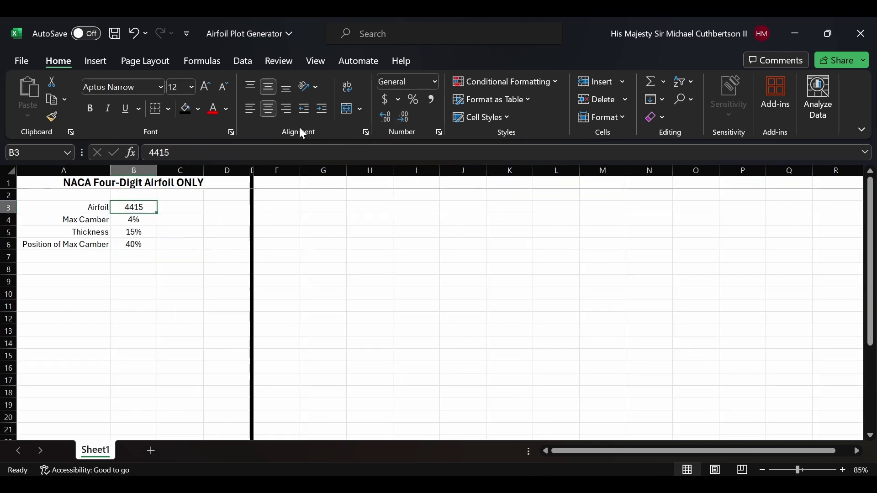
{"action": "left_click", "coordinate": [434, 81]}
{"action": "left_click", "coordinate": [424, 398]}
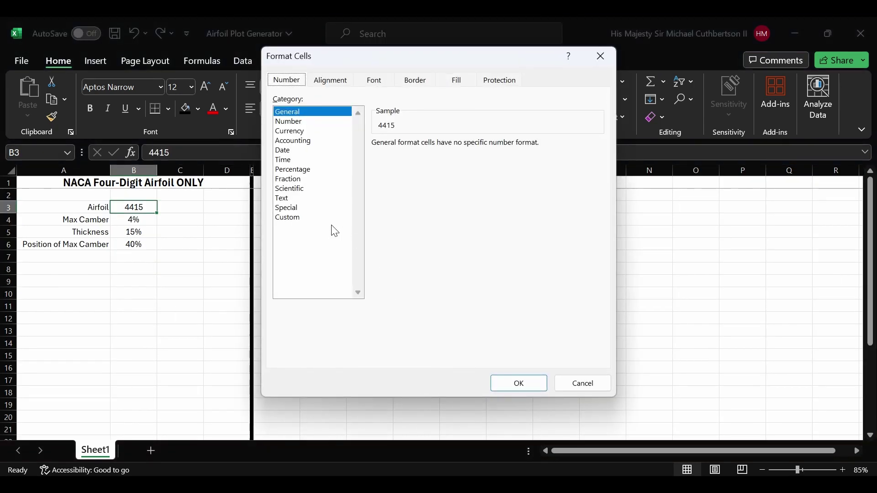
{"action": "left_click", "coordinate": [317, 218]}
{"action": "double_click", "coordinate": [401, 156]}
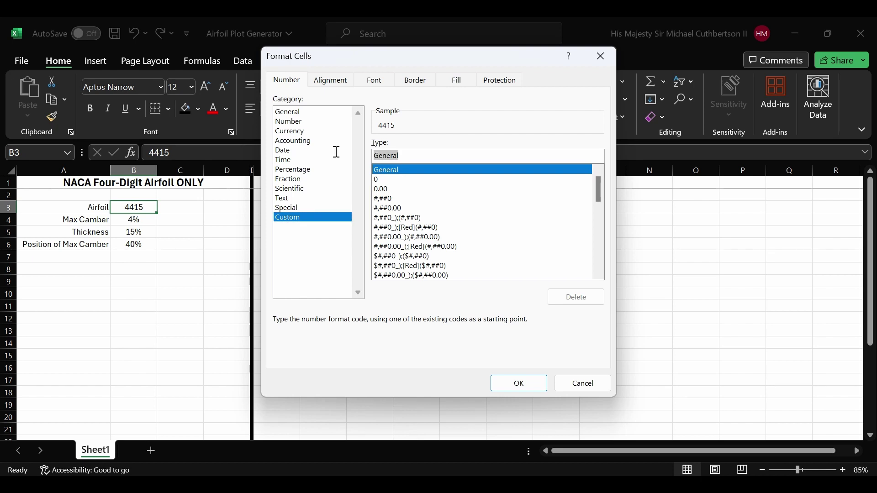
{"action": "type", "text": "\""}
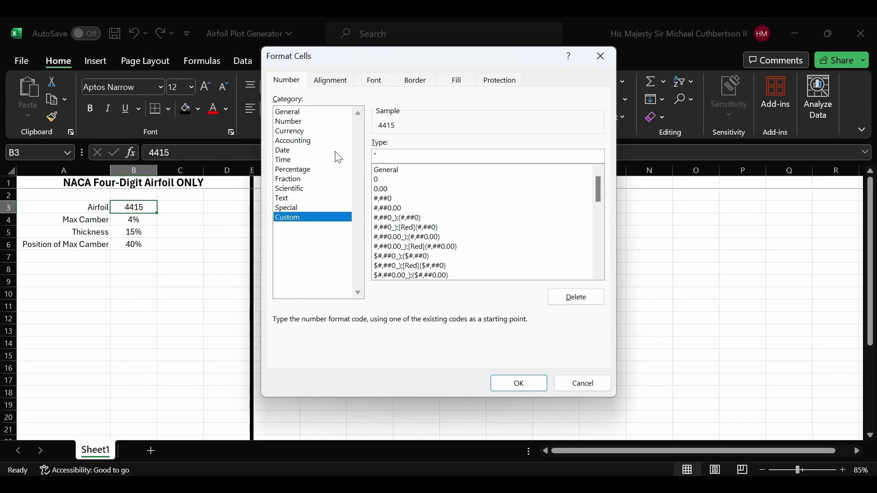
{"action": "type", "text": "NACA\" 0000"}
{"action": "left_click", "coordinate": [495, 383]}
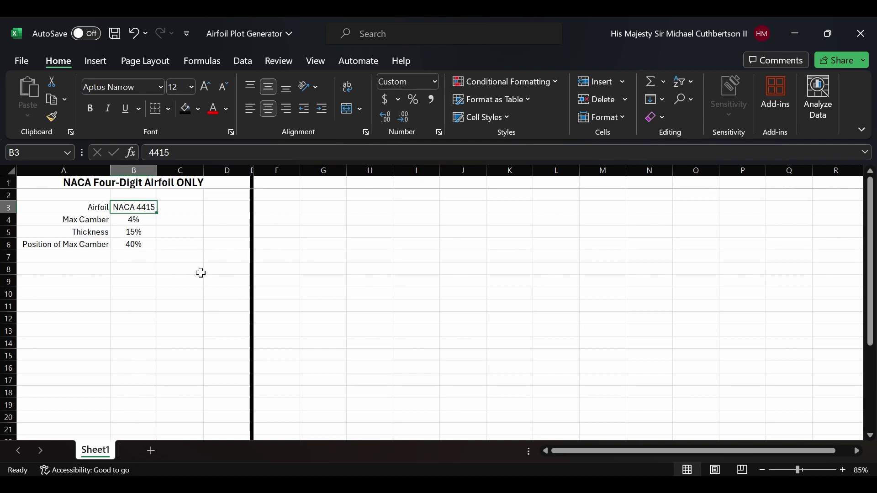
- Test the formulas with airfoil numbers 2415 and 2212 in B3, and restore 4415
{"action": "type", "text": "2415"}
{"action": "key", "text": "Return"}
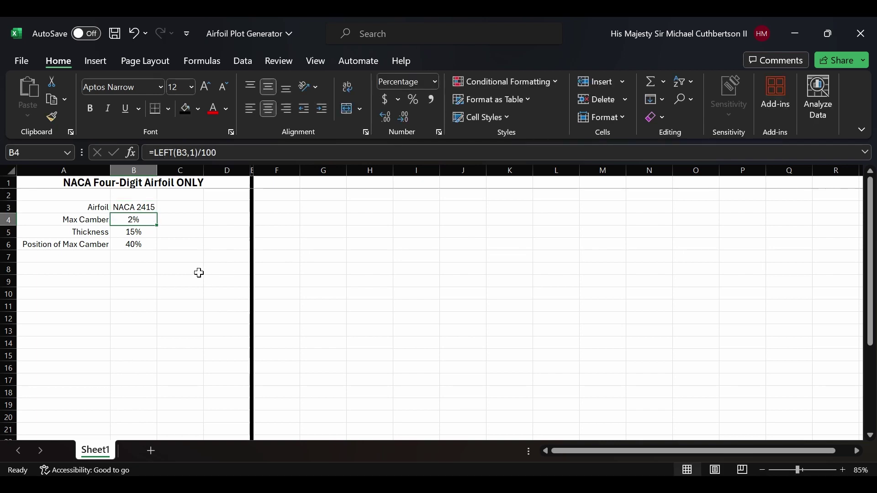
{"action": "left_click", "coordinate": [132, 207]}
{"action": "type", "text": "2212"}
{"action": "key", "text": "ctrl+Return"}
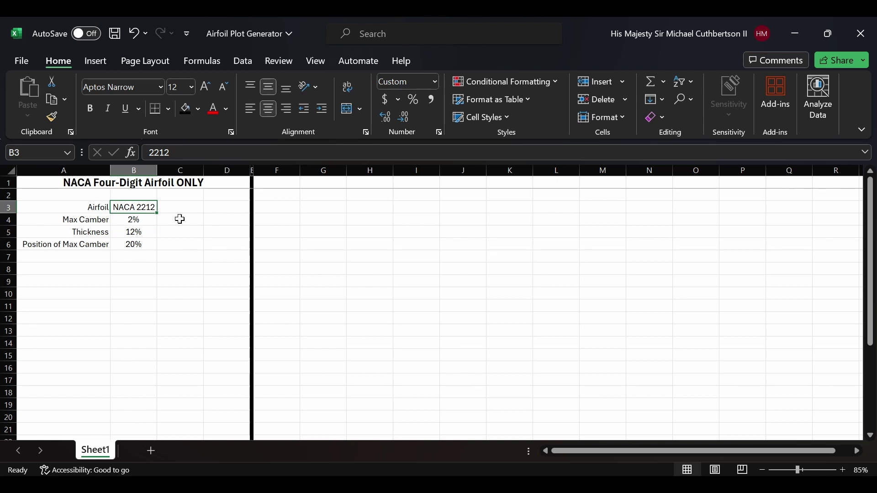
{"action": "type", "text": "4415"}
{"action": "key", "text": "Return"}
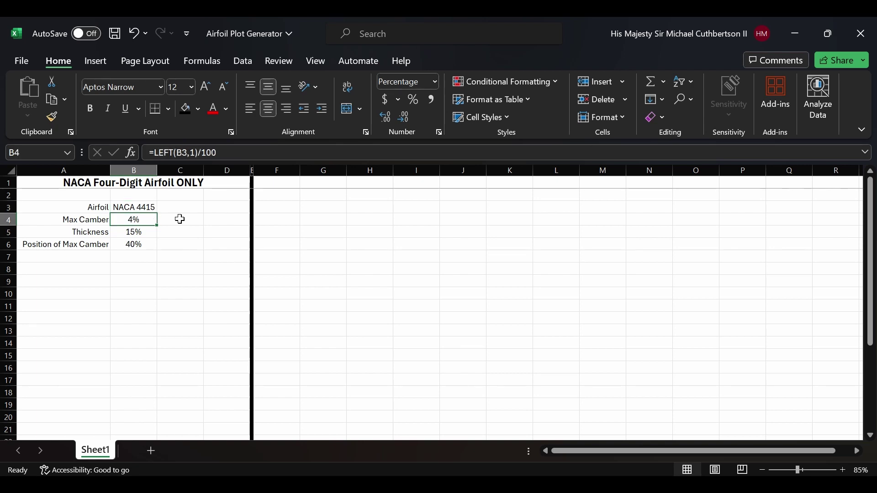
- Save the workbook and enter the label "n Points" in cell A8
{"action": "left_click", "coordinate": [64, 269]}
{"action": "key", "text": "ctrl+s"}
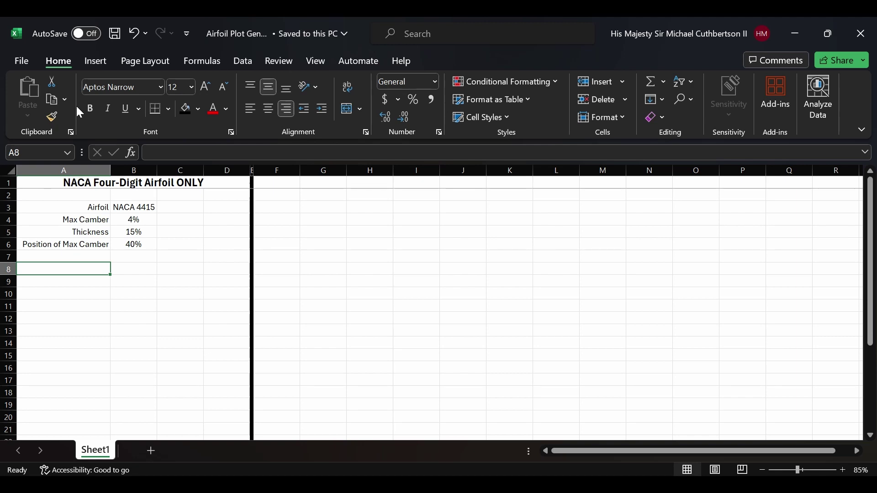
{"action": "type", "text": "n Points"}
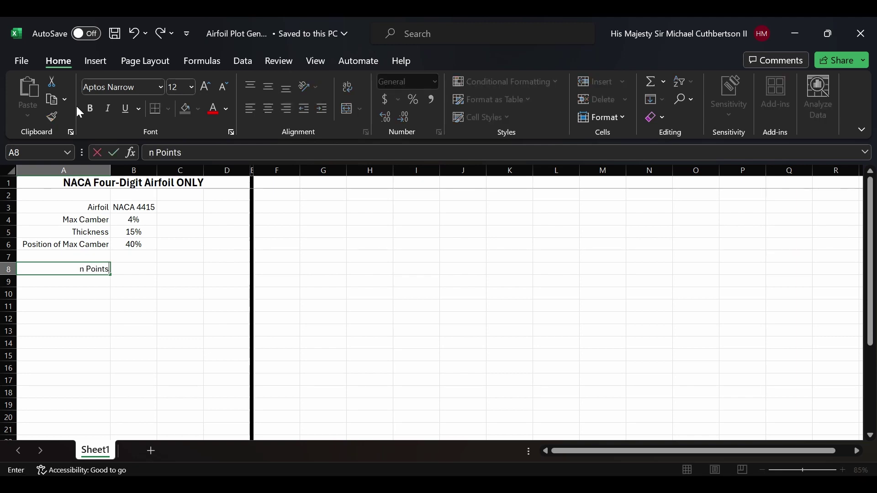
{"action": "key", "text": "Return"}
- Enter the label Δϕ in cell A9 by inserting the Greek capital delta and phi symbols
{"action": "left_click", "coordinate": [97, 61]}
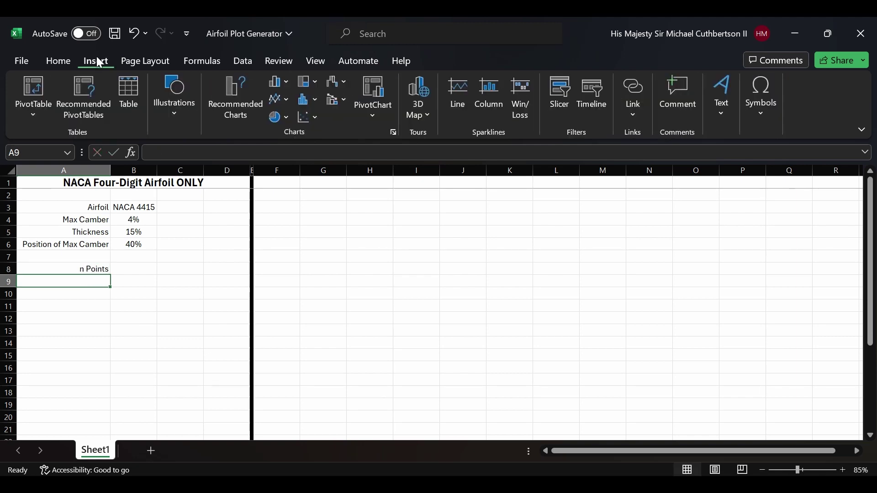
{"action": "left_click", "coordinate": [760, 108]}
{"action": "left_click", "coordinate": [788, 162]}
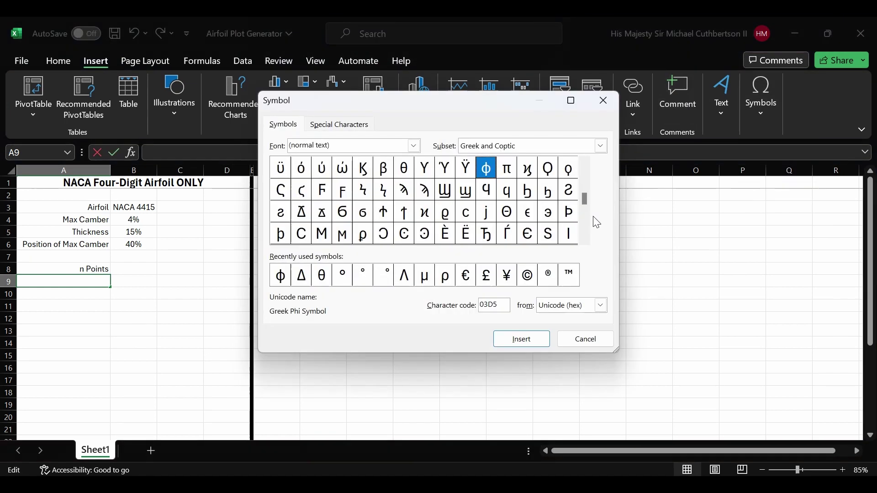
{"action": "double_click", "coordinate": [302, 278]}
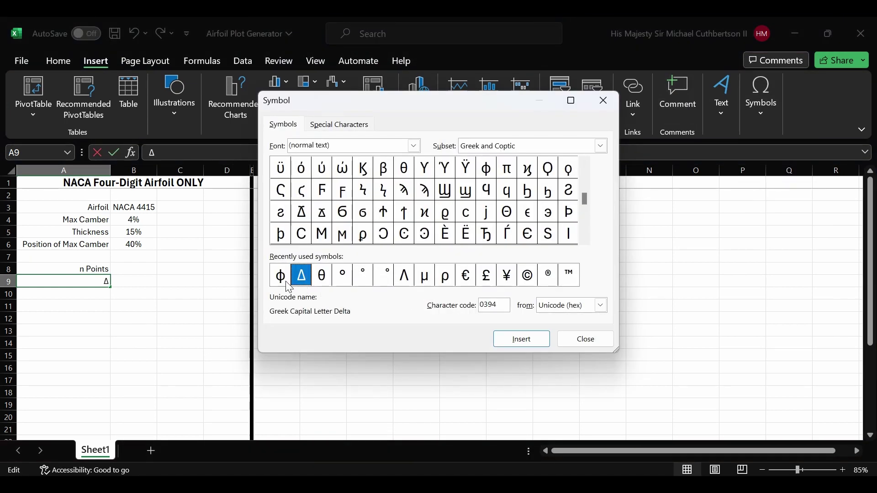
{"action": "double_click", "coordinate": [281, 275]}
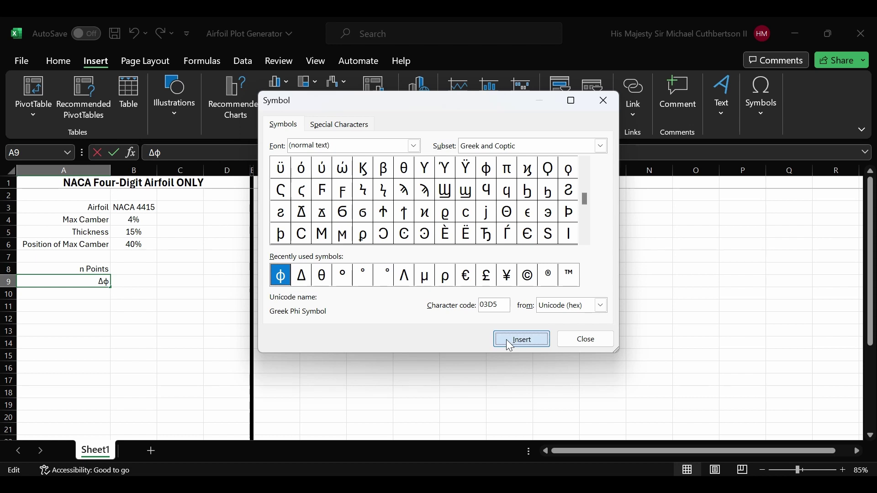
{"action": "key", "text": "Escape"}
{"action": "key", "text": "Return"}
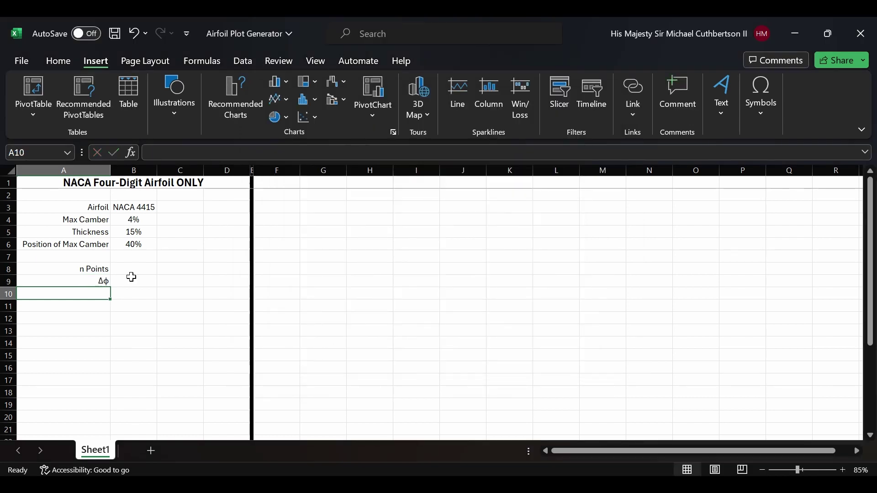
- Set the number of points in B8 to 30 and enter the formula =90/(B8-1) in B9
{"action": "left_click", "coordinate": [132, 278]}
{"action": "left_click", "coordinate": [134, 271]}
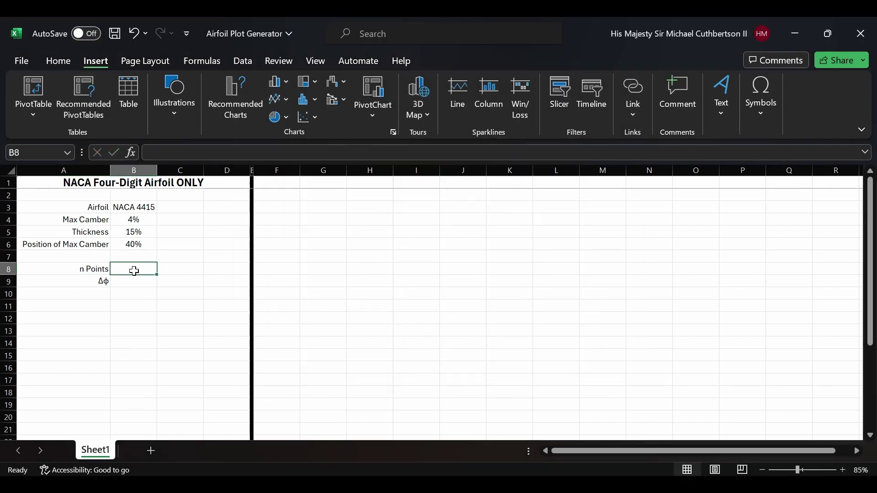
{"action": "key", "text": "Down"}
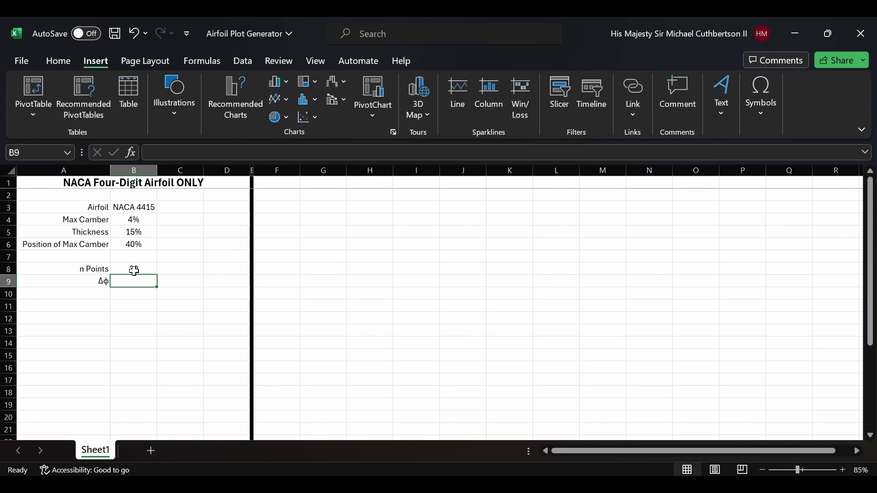
{"action": "type", "text": "=90/"}
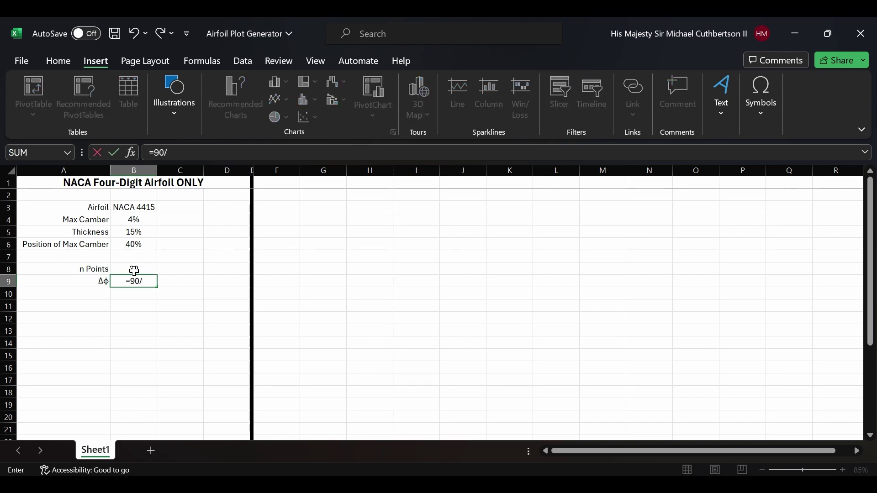
{"action": "type", "text": "("}
{"action": "left_click", "coordinate": [121, 269]}
{"action": "type", "text": "-1"}
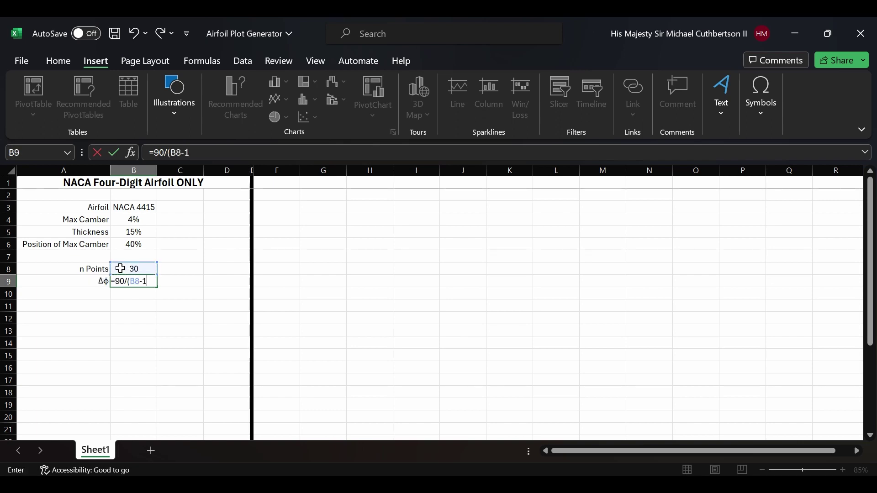
{"action": "type", "text": ")"}
{"action": "key", "text": "Return"}
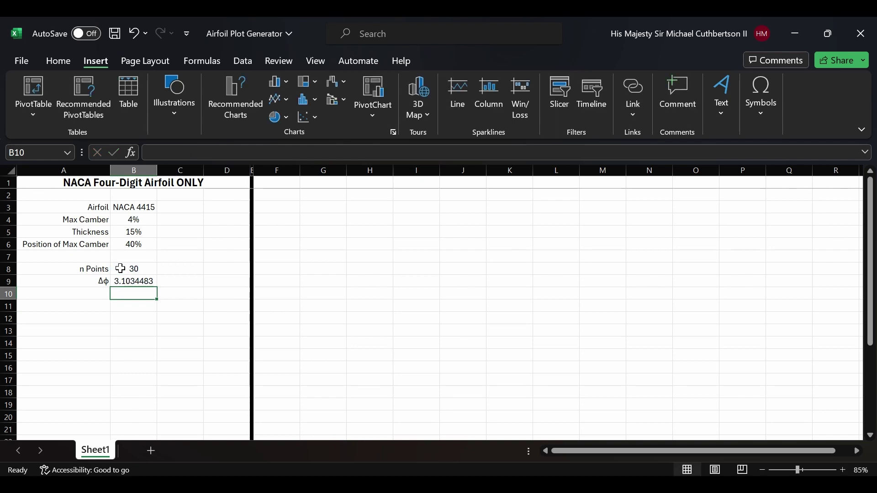
- Reduce the Δϕ value in B9 to four decimal places and save the workbook
{"action": "key", "text": "Up"}
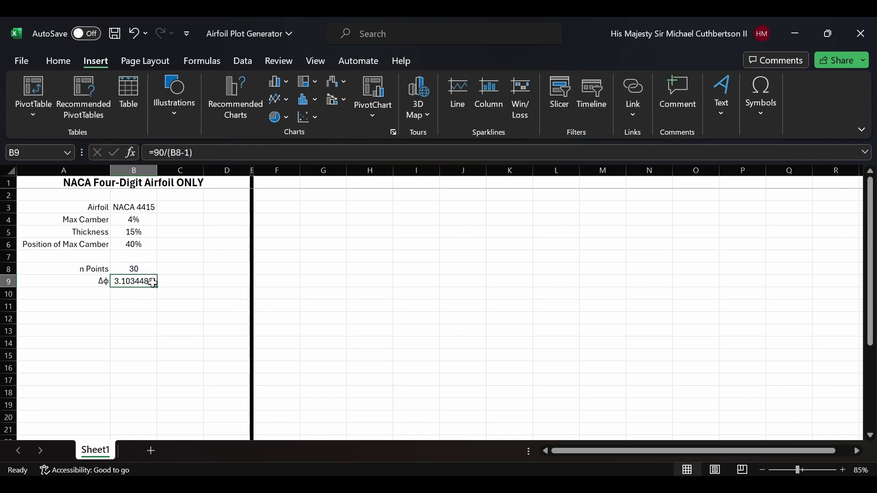
{"action": "left_click", "coordinate": [58, 61]}
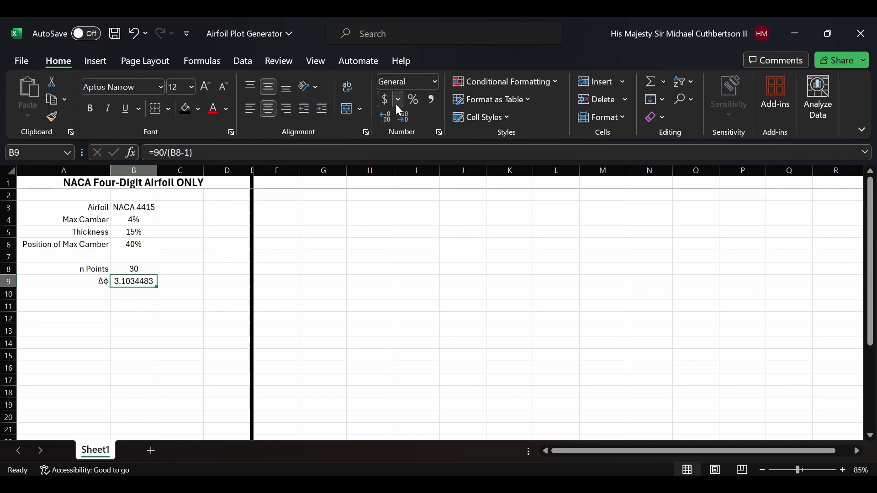
{"action": "left_click", "coordinate": [404, 117]}
{"action": "left_click", "coordinate": [404, 117]}
{"action": "left_click", "coordinate": [404, 118]}
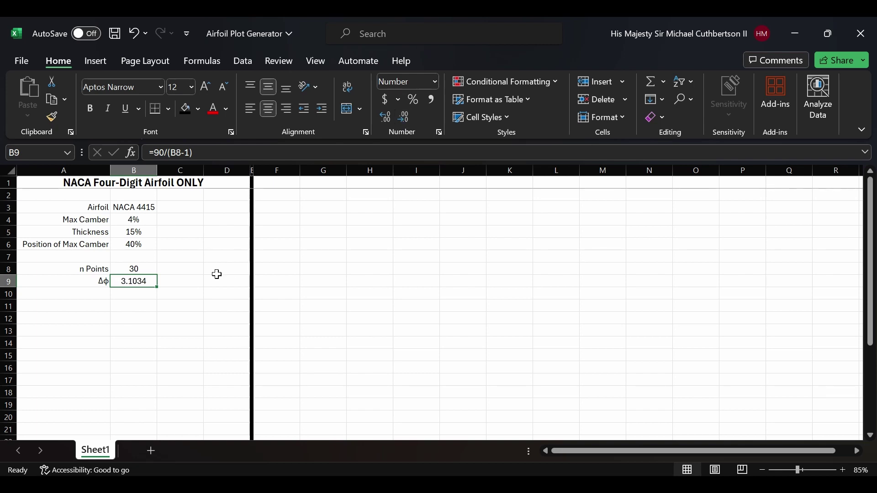
{"action": "key", "text": "ctrl+s"}
- Insert a degree sign in the empty cell B12 and cut the character out, leaving the cell blank
{"action": "left_click", "coordinate": [142, 316]}
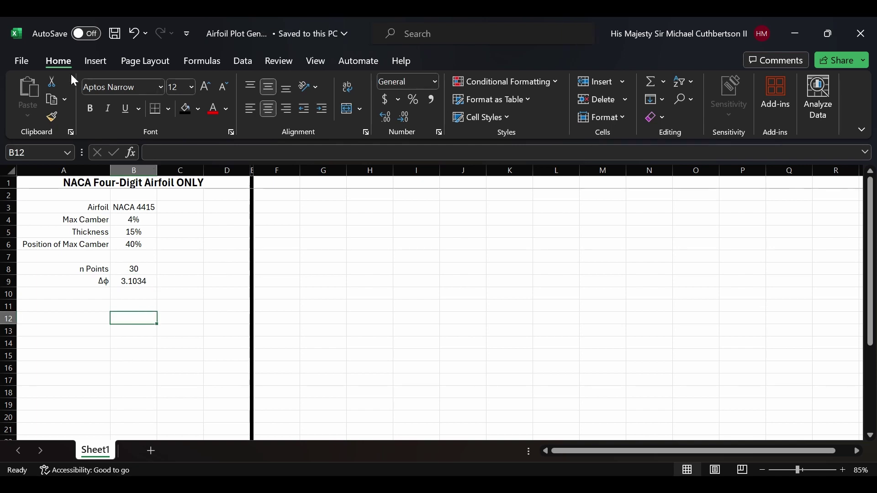
{"action": "left_click", "coordinate": [103, 68]}
{"action": "left_click", "coordinate": [746, 97]}
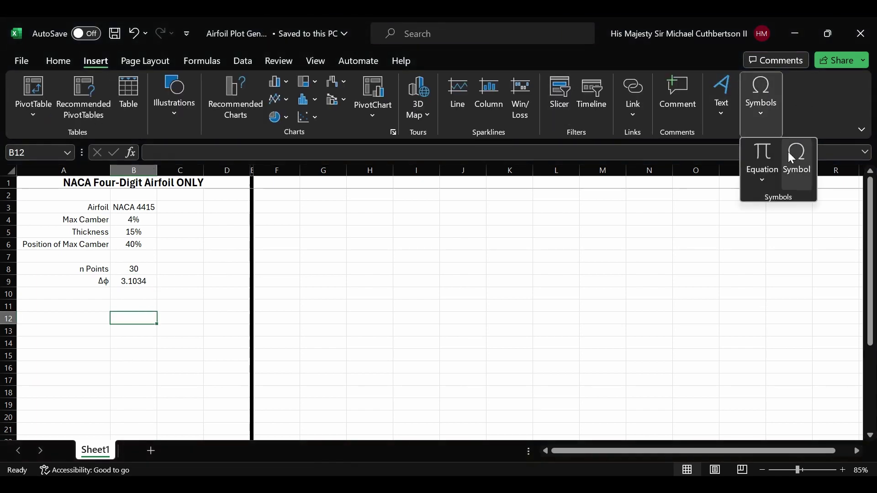
{"action": "left_click", "coordinate": [793, 156]}
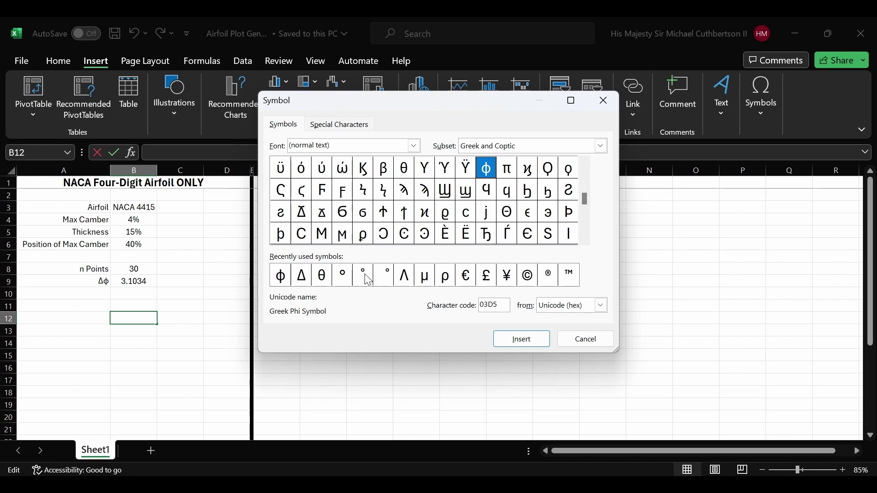
{"action": "left_click", "coordinate": [344, 278]}
{"action": "left_click", "coordinate": [521, 339]}
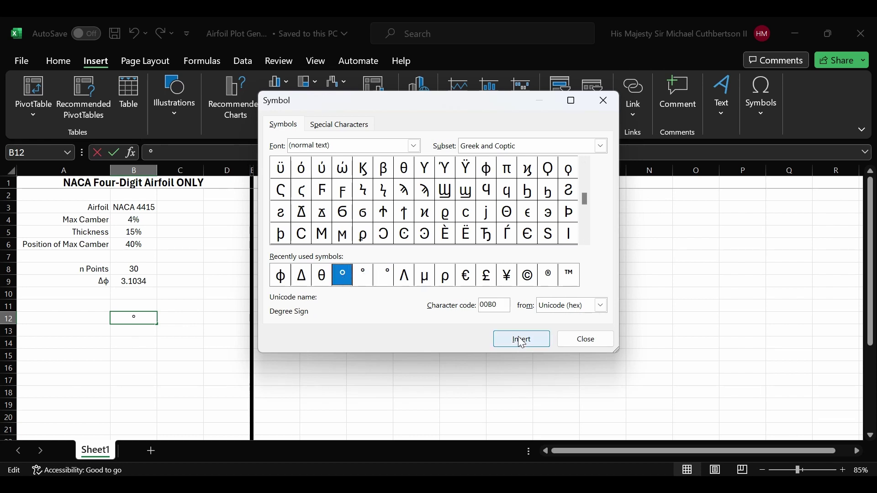
{"action": "left_click", "coordinate": [581, 341]}
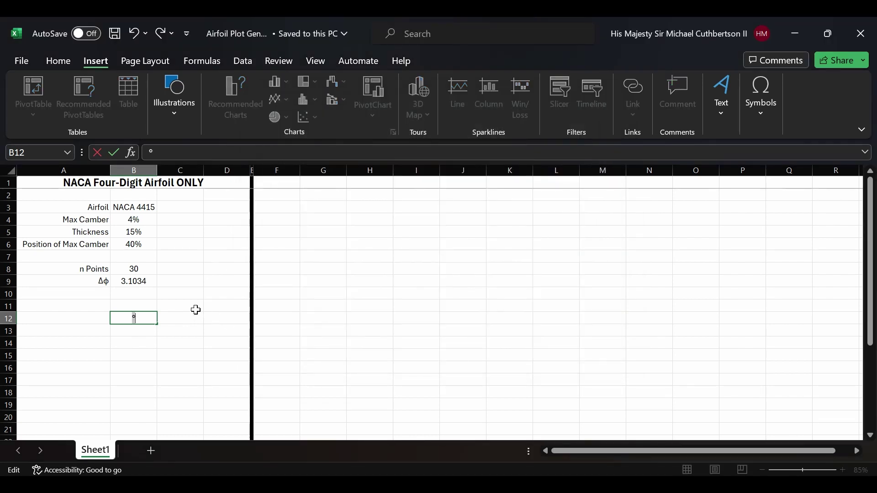
{"action": "key", "text": "Return"}
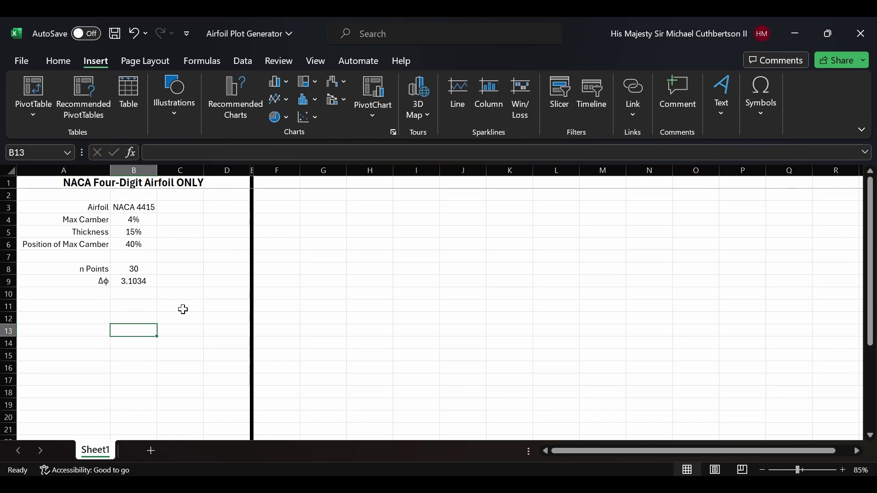
- Apply the custom number format 0.0000"°" to the Δϕ value in B9 and save the workbook
{"action": "left_click", "coordinate": [133, 282]}
{"action": "left_click", "coordinate": [70, 60]}
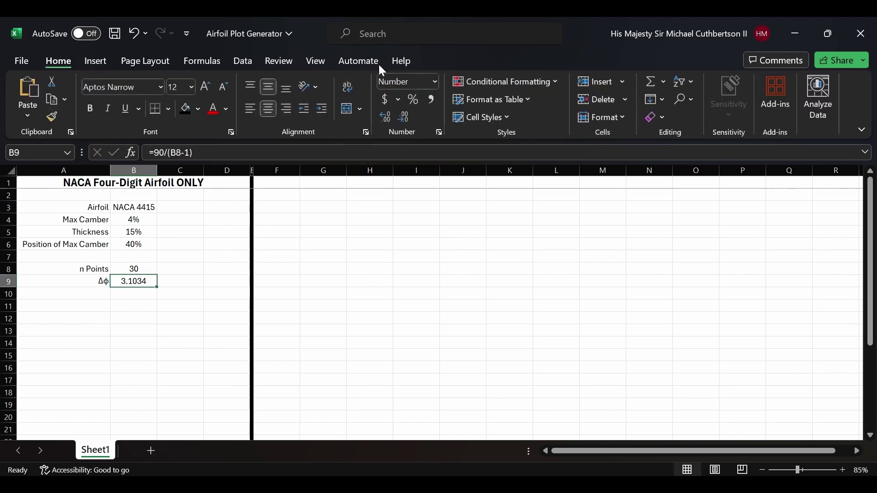
{"action": "left_click", "coordinate": [435, 82]}
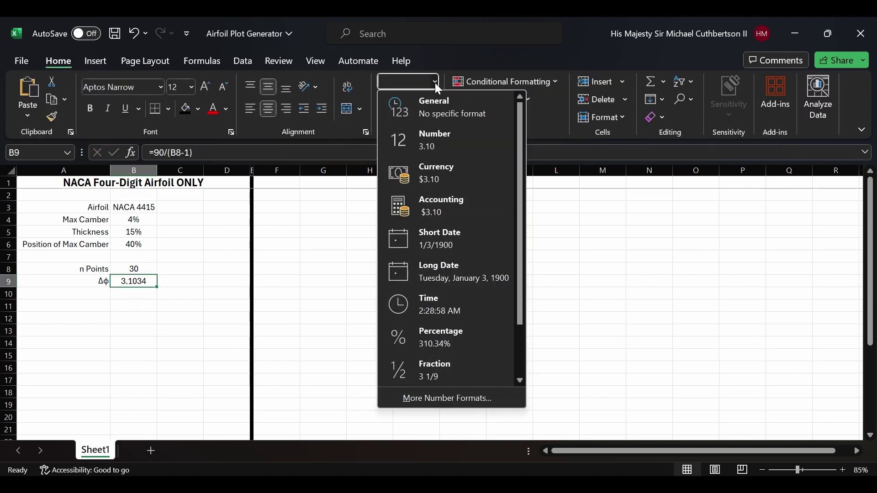
{"action": "left_click", "coordinate": [450, 398]}
{"action": "left_click", "coordinate": [293, 218]}
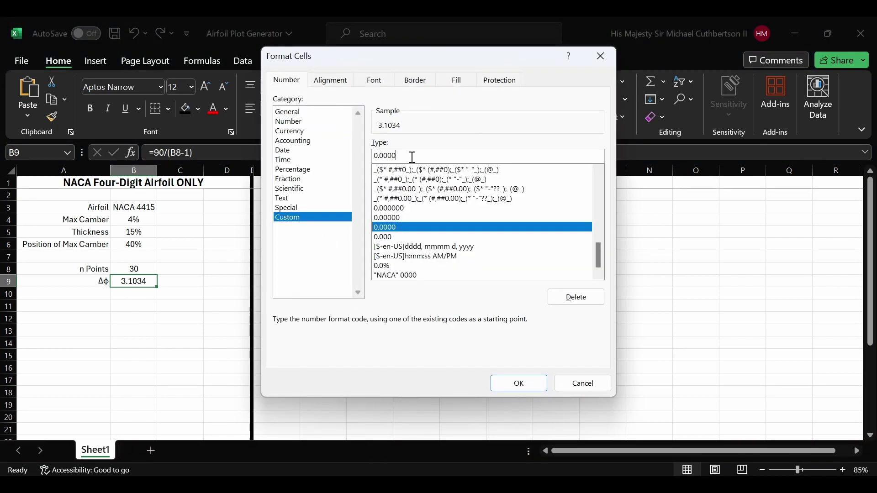
{"action": "type", "text": "\"°"}
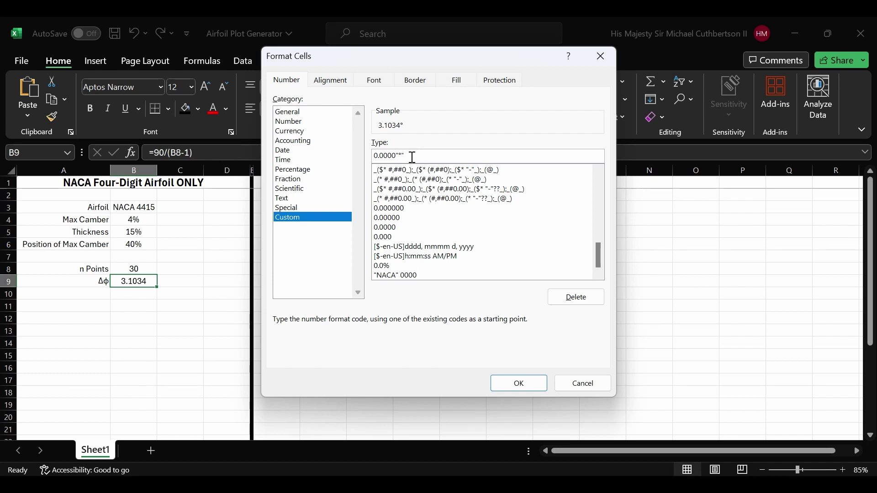
{"action": "key", "text": "Return"}
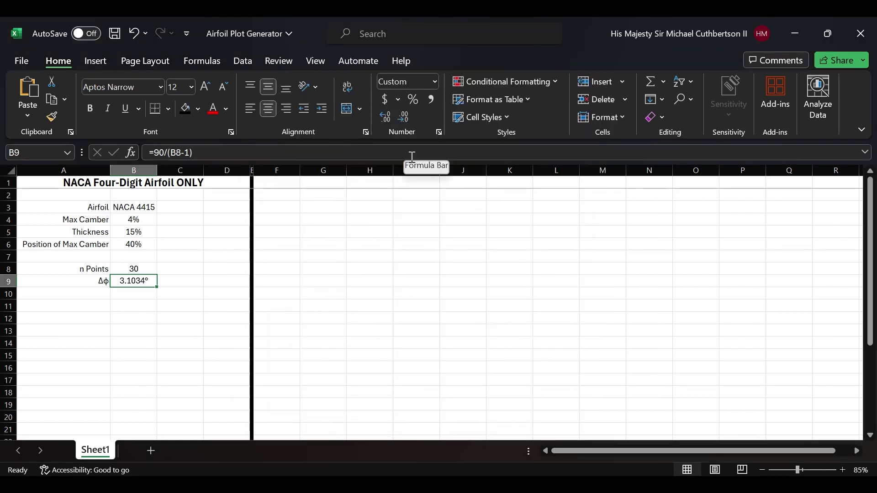
{"action": "key", "text": "ctrl+s"}
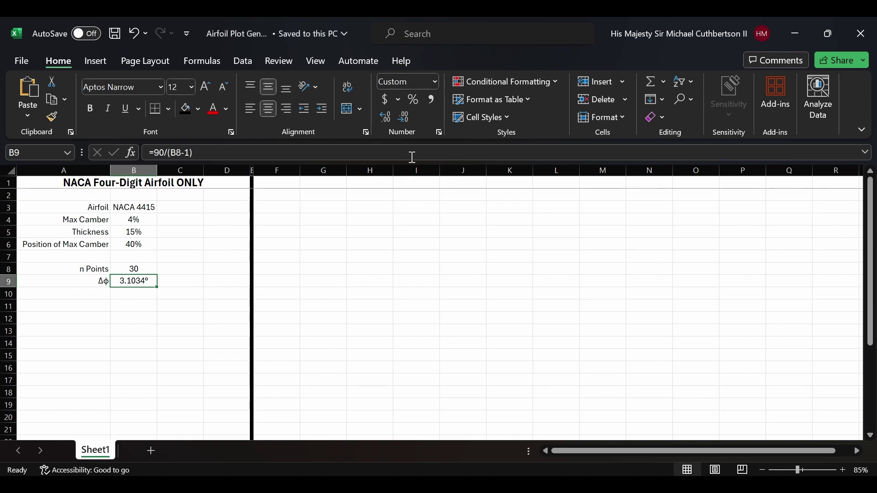
- Enter the column headers ID, ϕ and x in cells F1 to H1
{"action": "left_click", "coordinate": [289, 189]}
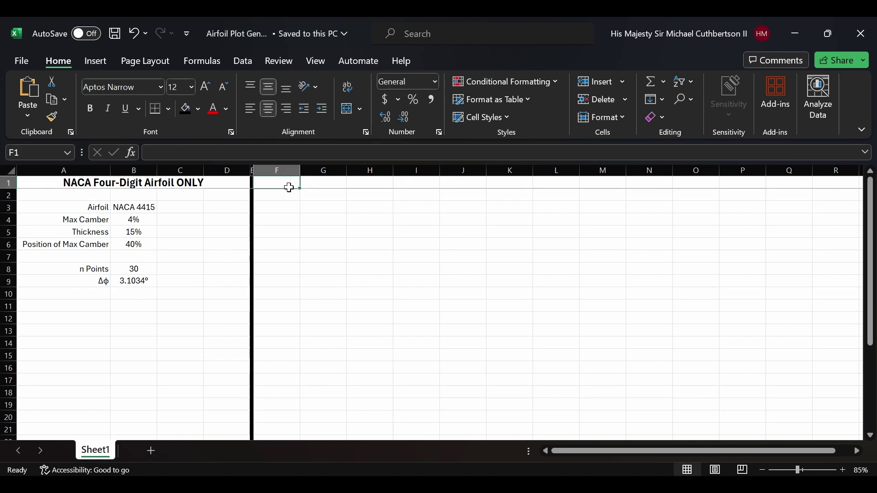
{"action": "type", "text": "ID"}
{"action": "key", "text": "Tab"}
{"action": "type", "text": "ϕ"}
{"action": "key", "text": "Tab"}
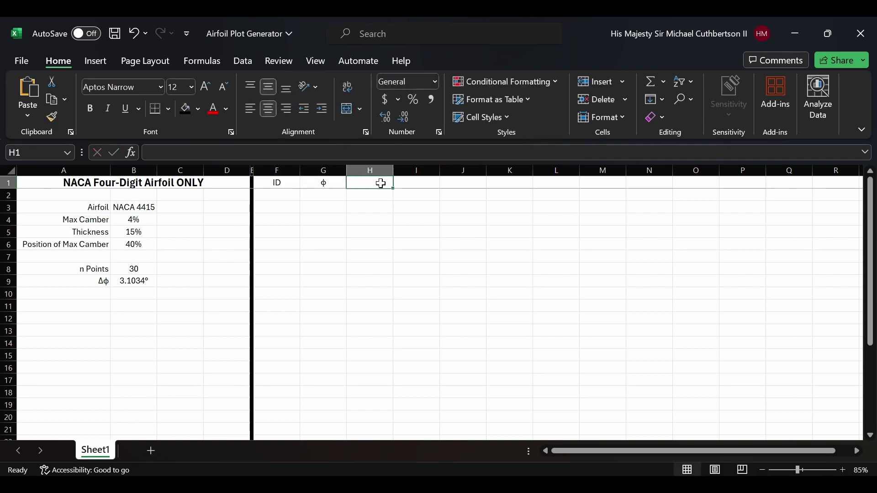
{"action": "type", "text": "x"}
{"action": "key", "text": "Tab"}
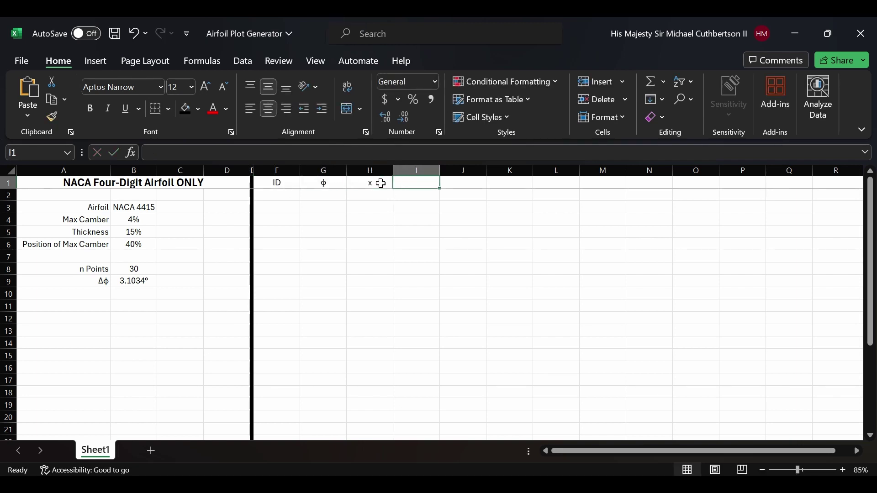
- Enter the column headers yt(x), yc(x) and yc'(x) in cells I1 to K1
{"action": "type", "text": "yt(x)"}
{"action": "key", "text": "Tab"}
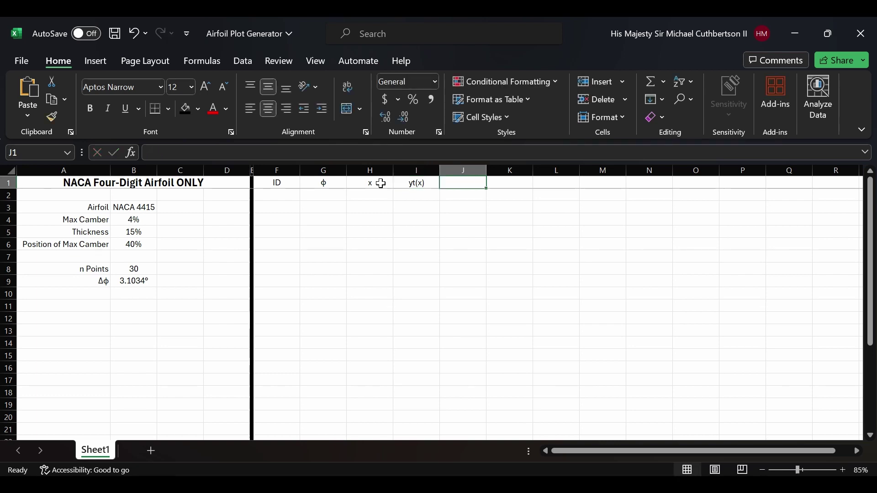
{"action": "type", "text": "yc(x)"}
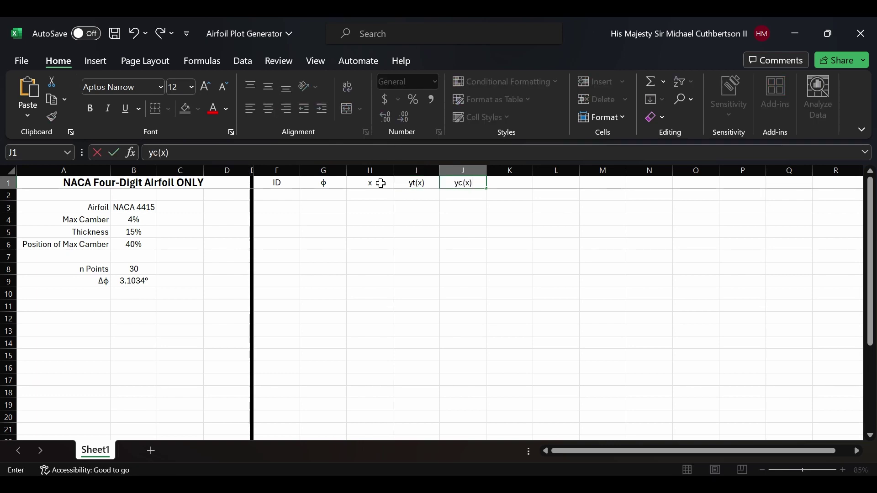
{"action": "key", "text": "Tab"}
{"action": "type", "text": "yc"}
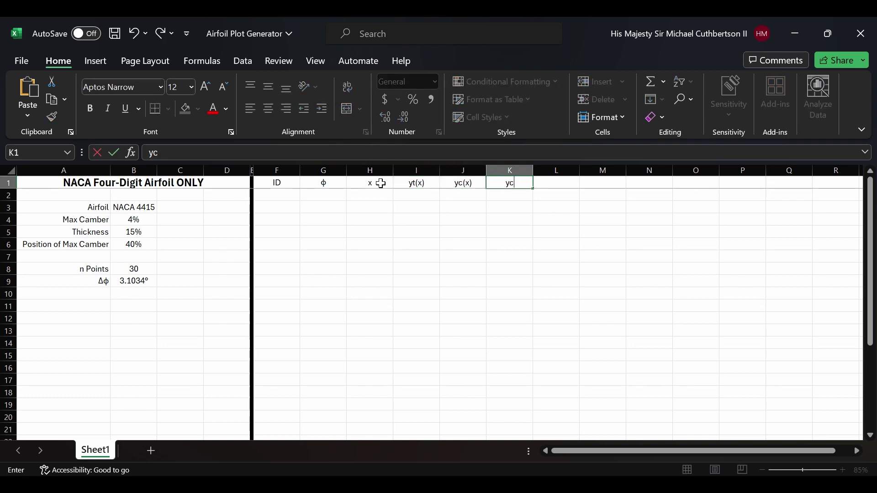
{"action": "type", "text": "'(x)"}
{"action": "key", "text": "Tab"}
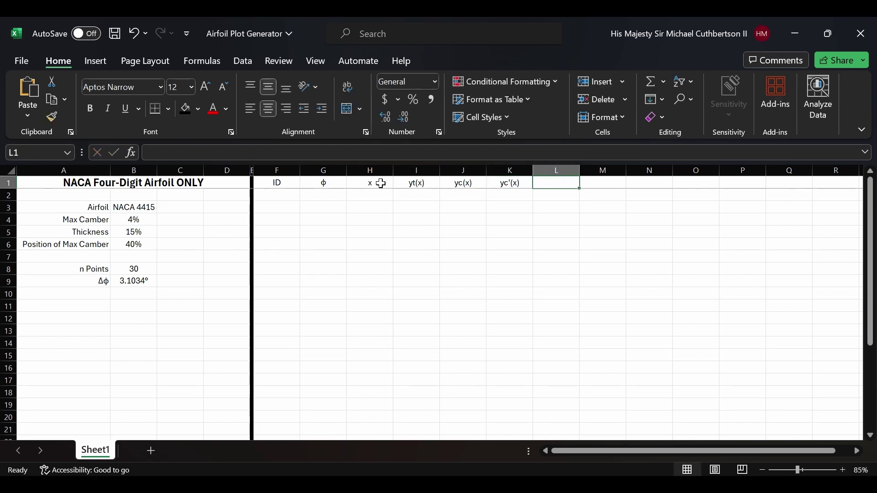
- Insert the Greek theta symbol θ as the column header in cell L1
{"action": "left_click", "coordinate": [94, 60]}
{"action": "left_click", "coordinate": [760, 92]}
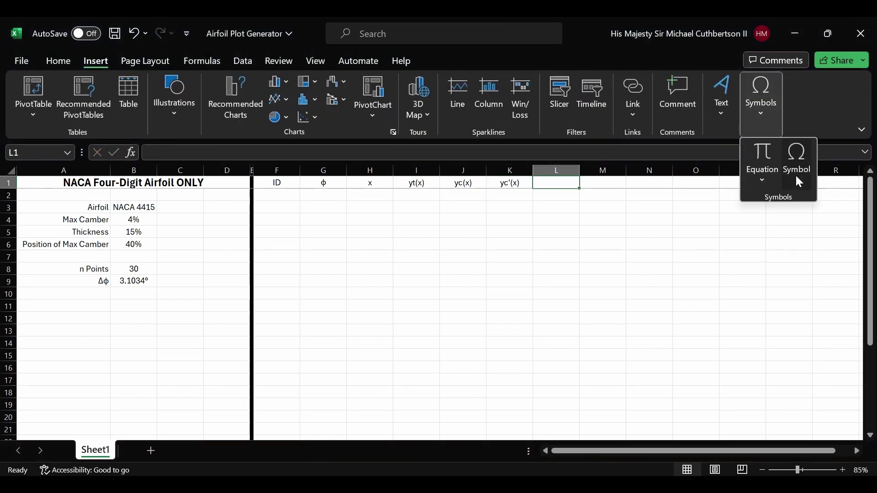
{"action": "left_click", "coordinate": [797, 176]}
{"action": "double_click", "coordinate": [343, 276]}
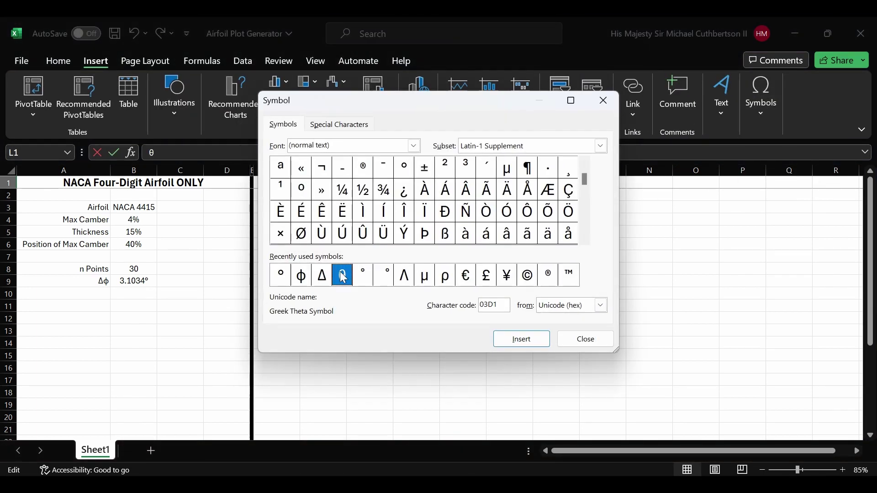
{"action": "left_click", "coordinate": [608, 342]}
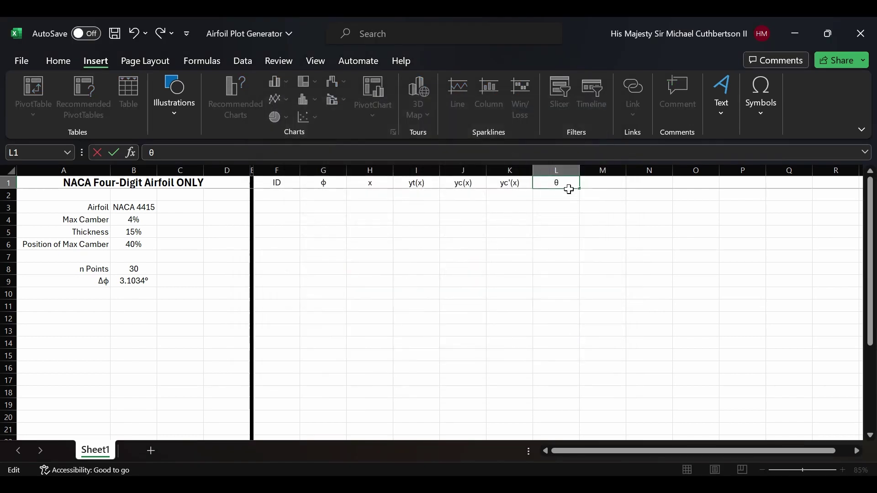
- Enter the column headers xUpper, yUpper, xLower and yLower in cells M1 to P1
{"action": "left_click", "coordinate": [588, 182]}
{"action": "type", "text": "xU"}
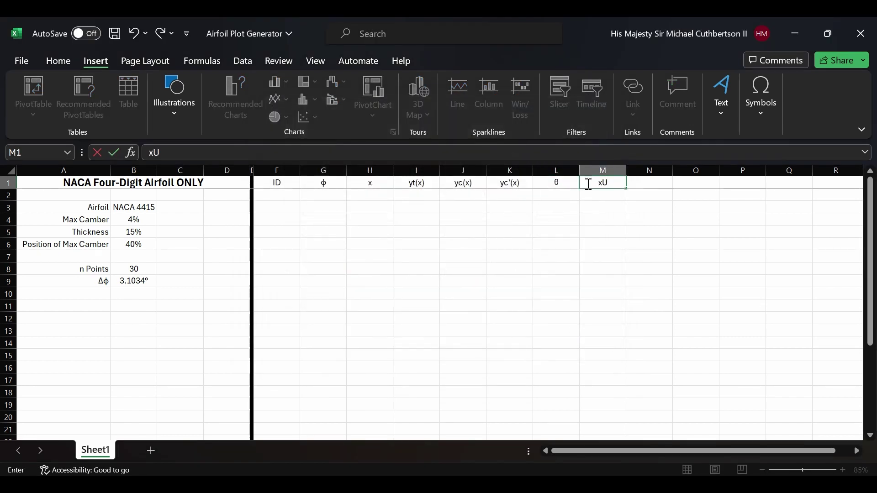
{"action": "type", "text": "pper"}
{"action": "key", "text": "Tab"}
{"action": "type", "text": "y"}
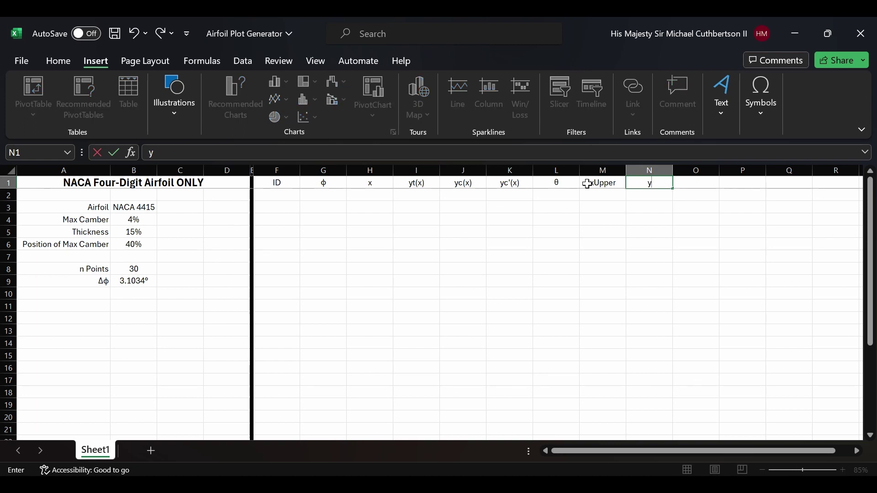
{"action": "type", "text": "Upper"}
{"action": "key", "text": "Tab"}
{"action": "type", "text": "xLower"}
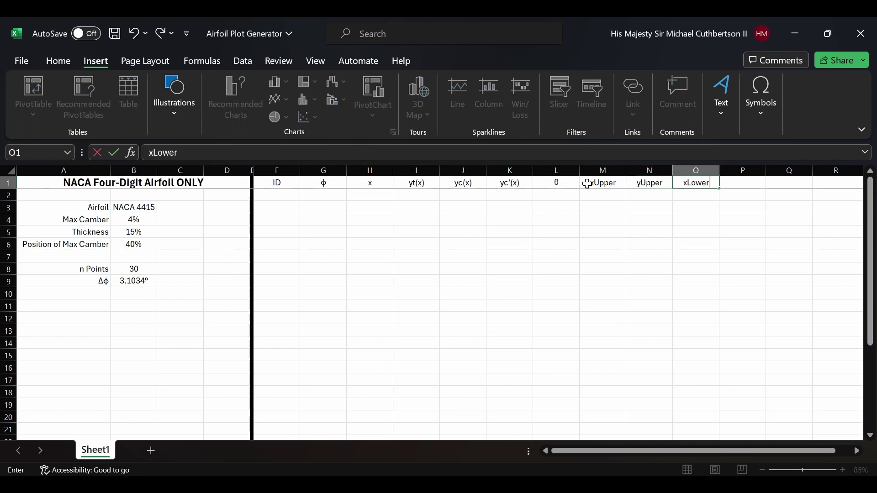
{"action": "key", "text": "Tab"}
{"action": "type", "text": "yLower"}
{"action": "key", "text": "Down"}
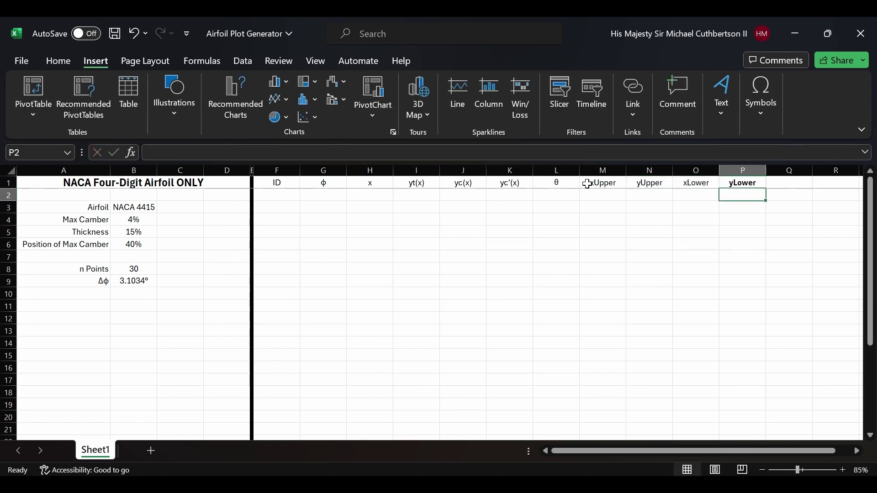
- Make all the table headers in F1 to P1 bold
{"action": "key", "text": "Up"}
{"action": "key", "text": "ctrl+Left"}
{"action": "left_click", "coordinate": [738, 184], "text": "shift"}
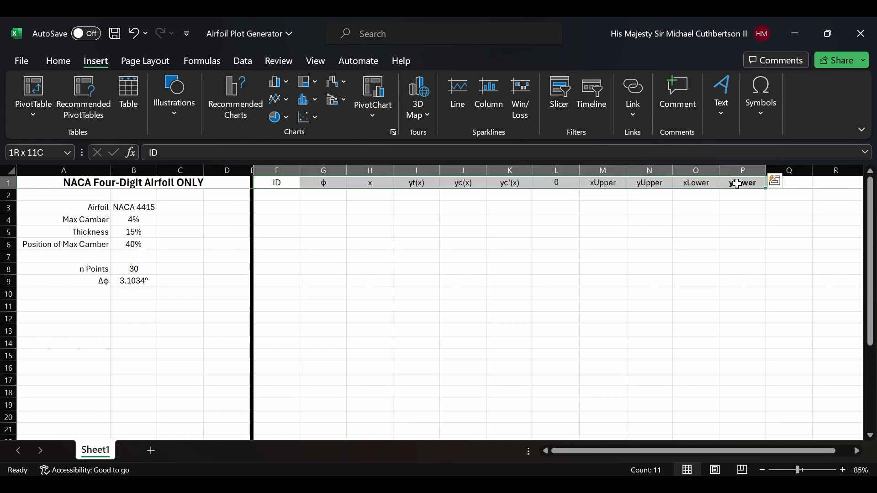
{"action": "key", "text": "ctrl+b"}
{"action": "left_click", "coordinate": [712, 241]}
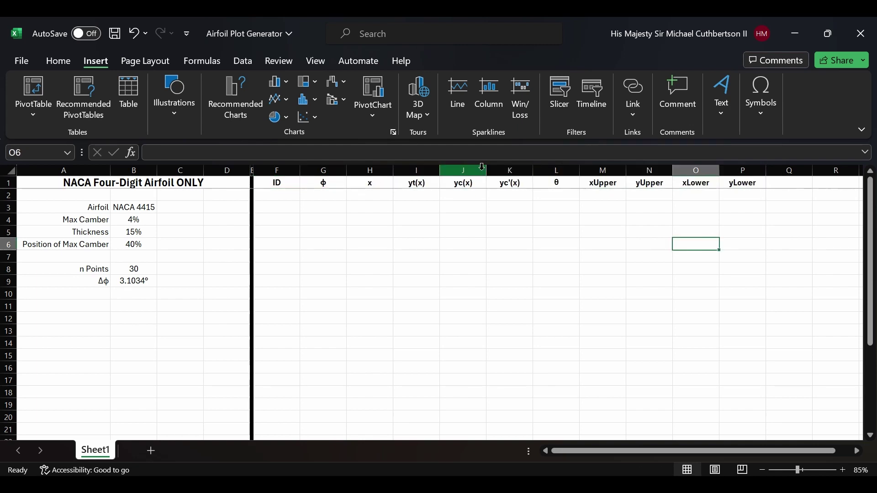
- Format the letter t in the yt(x) header in I1 as subscript
{"action": "double_click", "coordinate": [422, 184]}
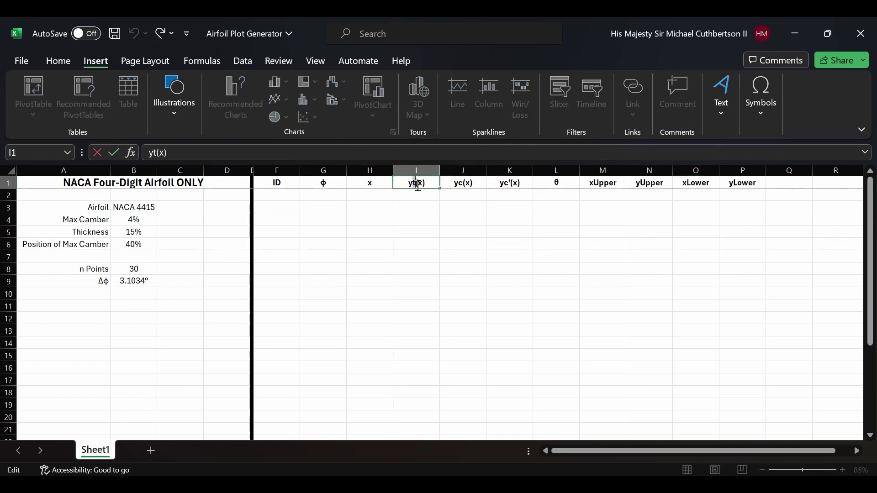
{"action": "key", "text": "ctrl+1"}
{"action": "left_click", "coordinate": [301, 261]}
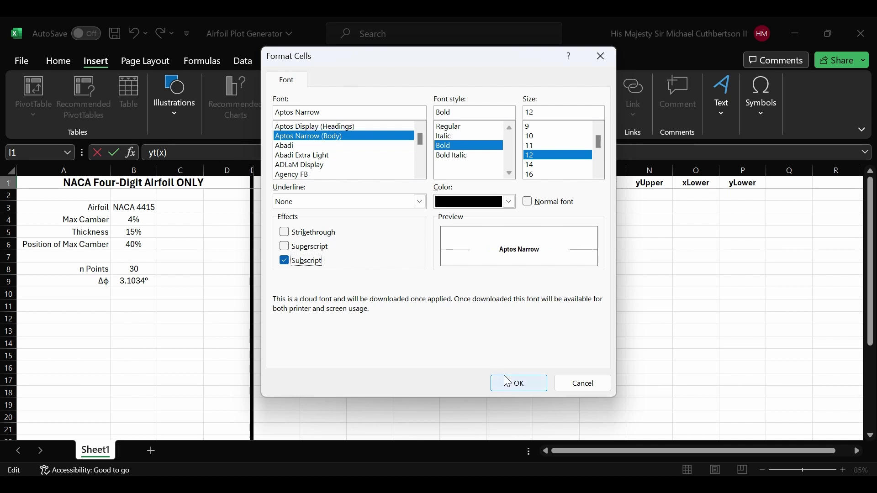
{"action": "left_click", "coordinate": [519, 383]}
- Format the letter c as subscript in the yc(x) and yc'(x) headers in J1 and K1
{"action": "double_click", "coordinate": [462, 183]}
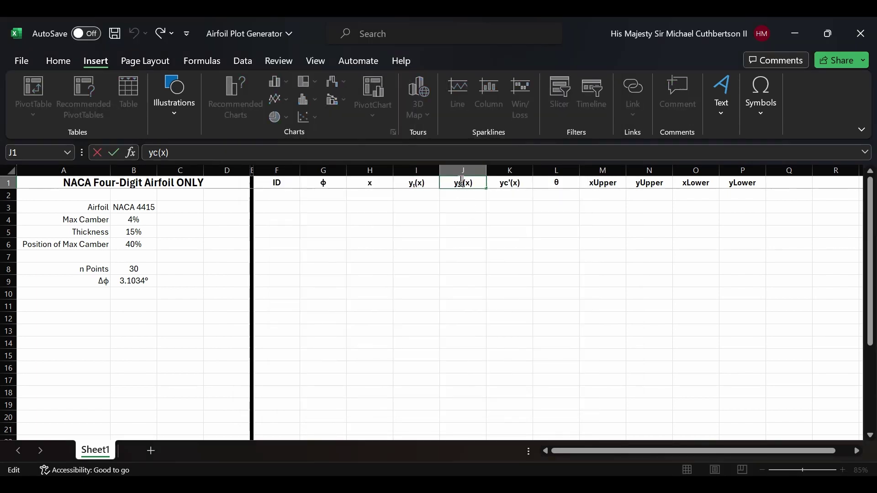
{"action": "left_click_drag", "start_coordinate": [460, 183], "coordinate": [465, 182]}
{"action": "key", "text": "ctrl+1"}
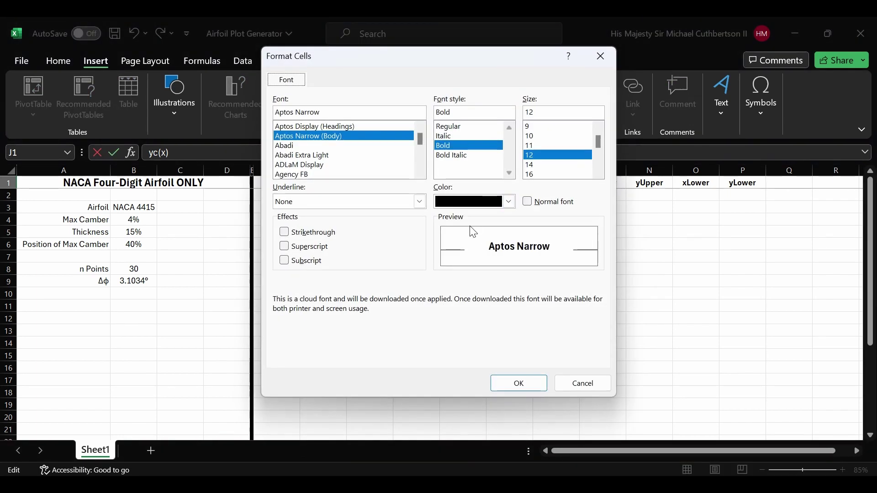
{"action": "left_click", "coordinate": [321, 265]}
{"action": "left_click", "coordinate": [521, 382]}
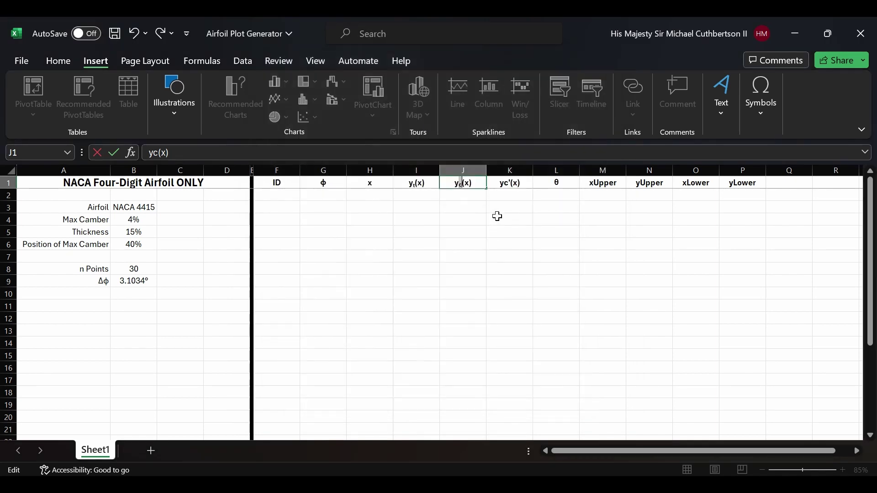
{"action": "left_click", "coordinate": [503, 185]}
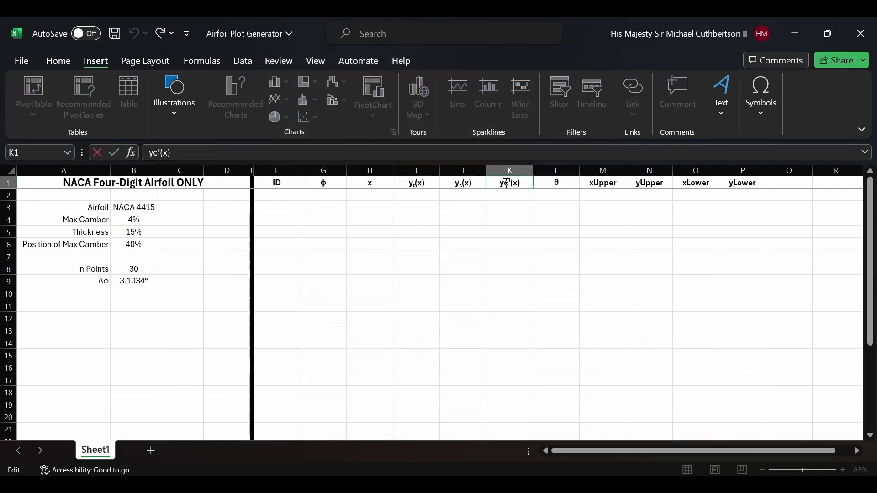
{"action": "key", "text": "ctrl+1"}
{"action": "left_click", "coordinate": [324, 261]}
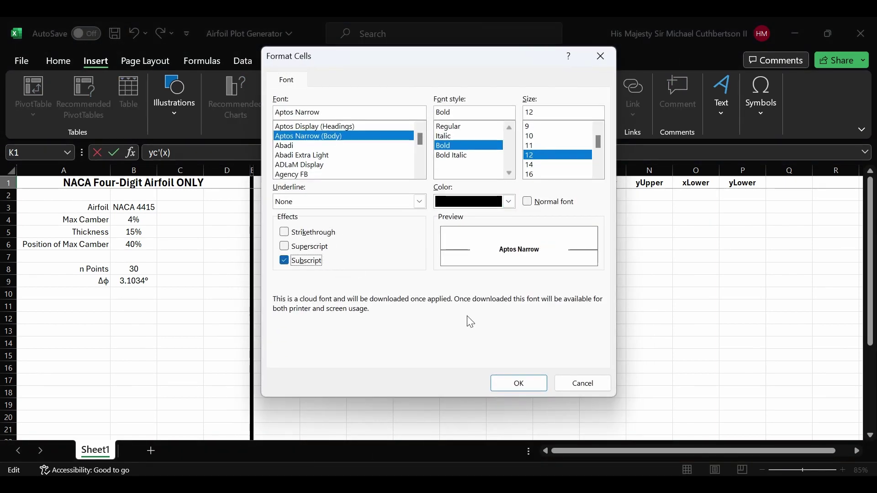
{"action": "left_click", "coordinate": [518, 383]}
- Format the word Upper in the xUpper header in M1 as subscript
{"action": "left_click", "coordinate": [601, 182]}
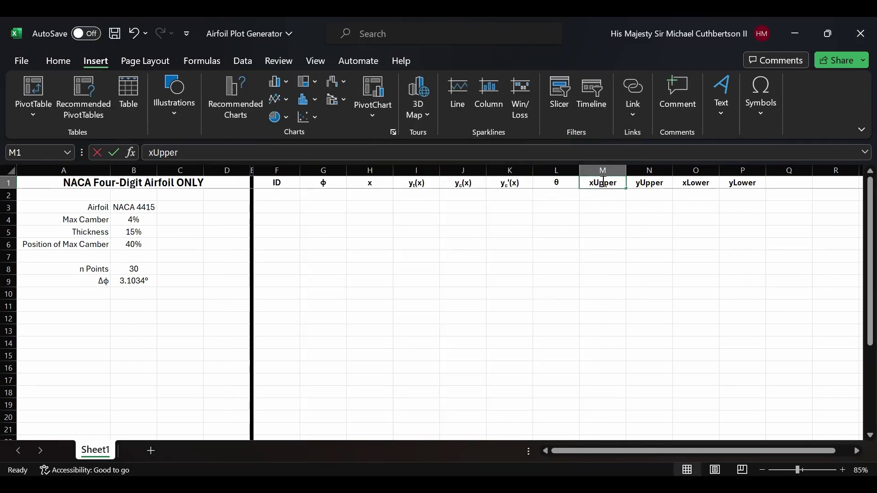
{"action": "key", "text": "F2"}
{"action": "key", "text": "shift+Left"}
{"action": "key", "text": "shift+Left"}
{"action": "key", "text": "shift+Left"}
{"action": "key", "text": "shift+Left"}
{"action": "key", "text": "shift+Left"}
{"action": "key", "text": "ctrl+1"}
{"action": "key", "text": "alt+b"}
{"action": "key", "text": "Return"}
- Format the word Upper in the yUpper header in N1 as subscript
{"action": "left_click", "coordinate": [649, 183]}
{"action": "key", "text": "F2"}
{"action": "key", "text": "shift+Left"}
{"action": "key", "text": "shift+Left"}
{"action": "key", "text": "shift+Left"}
{"action": "key", "text": "shift+Left"}
{"action": "key", "text": "shift+Left"}
{"action": "key", "text": "ctrl+1"}
{"action": "key", "text": "alt+b"}
{"action": "key", "text": "Return"}
- Format the word Lower in the xLower header in O1 as subscript
{"action": "left_click", "coordinate": [696, 182]}
{"action": "key", "text": "F2"}
{"action": "key", "text": "shift+Left"}
{"action": "key", "text": "shift+Left"}
{"action": "key", "text": "shift+Left"}
{"action": "key", "text": "shift+Left"}
{"action": "key", "text": "shift+Left"}
{"action": "key", "text": "ctrl+1"}
{"action": "key", "text": "alt+b"}
{"action": "key", "text": "Return"}
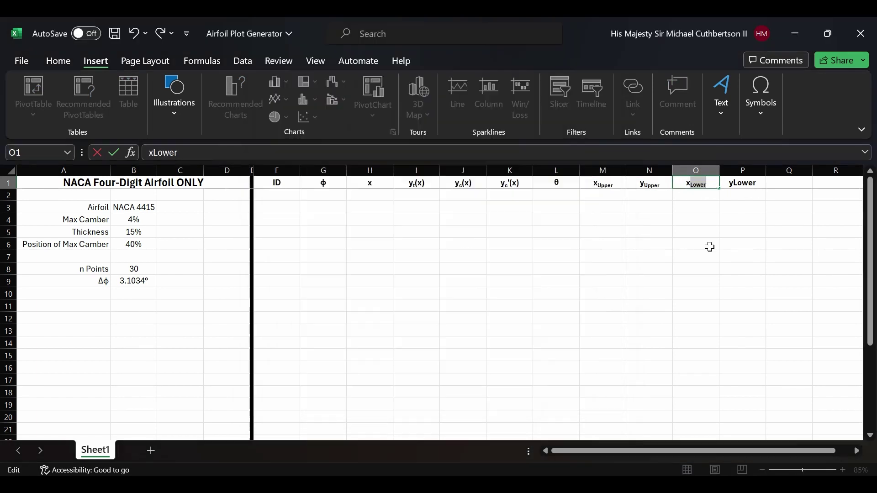
- Format the word Lower in the yLower header in P1 as subscript and save the workbook
{"action": "left_click", "coordinate": [743, 183]}
{"action": "key", "text": "F2"}
{"action": "key", "text": "shift+Left"}
{"action": "key", "text": "shift+Left"}
{"action": "key", "text": "shift+Left"}
{"action": "key", "text": "shift+Left"}
{"action": "key", "text": "shift+Left"}
{"action": "key", "text": "ctrl+1"}
{"action": "key", "text": "alt+b"}
{"action": "key", "text": "Return"}
{"action": "left_click", "coordinate": [639, 266]}
{"action": "key", "text": "ctrl+s"}
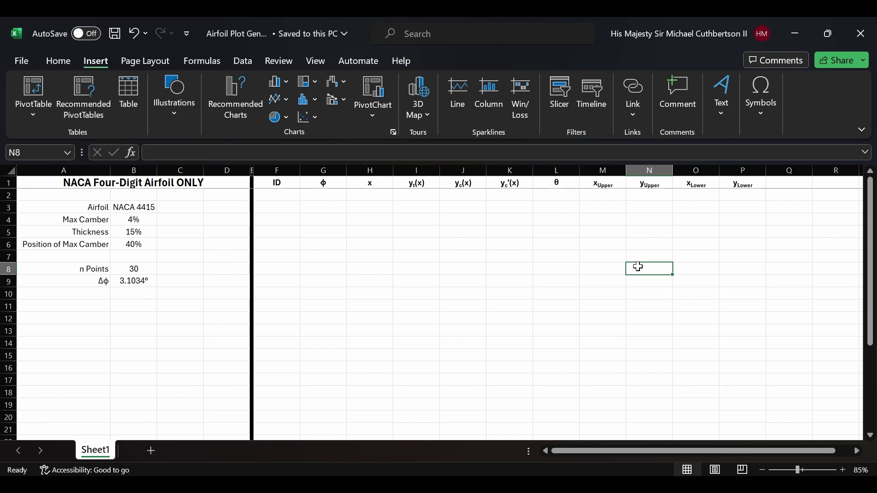
- Number the ID column from 1 to 30, starting in F2, and save the workbook
{"action": "left_click", "coordinate": [284, 198]}
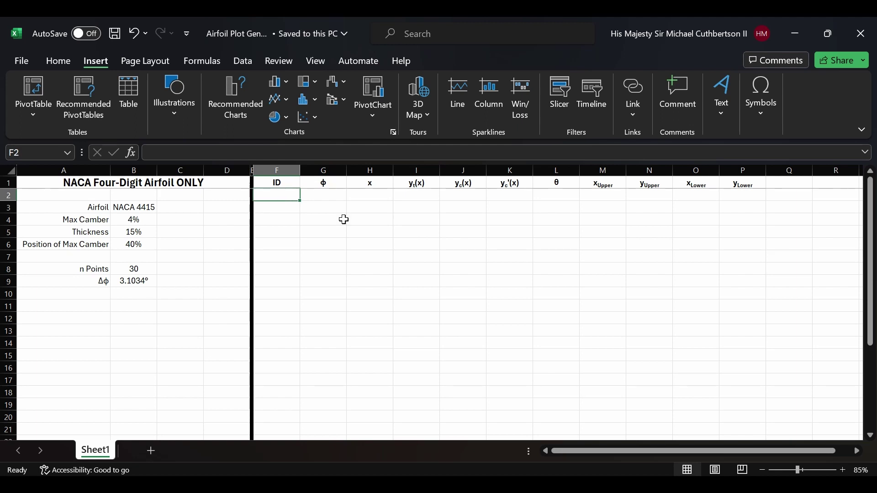
{"action": "type", "text": "1"}
{"action": "key", "text": "Return"}
{"action": "type", "text": "2"}
{"action": "key", "text": "Return"}
{"action": "type", "text": "3"}
{"action": "key", "text": "Return"}
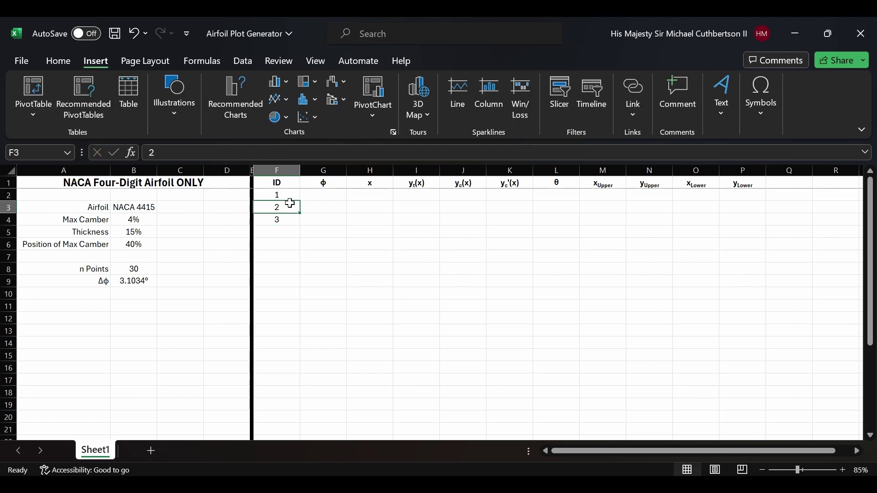
{"action": "left_click_drag", "start_coordinate": [286, 197], "coordinate": [281, 434]}
{"action": "scroll", "coordinate": [349, 337], "scroll_direction": "up", "scroll_amount": 1}
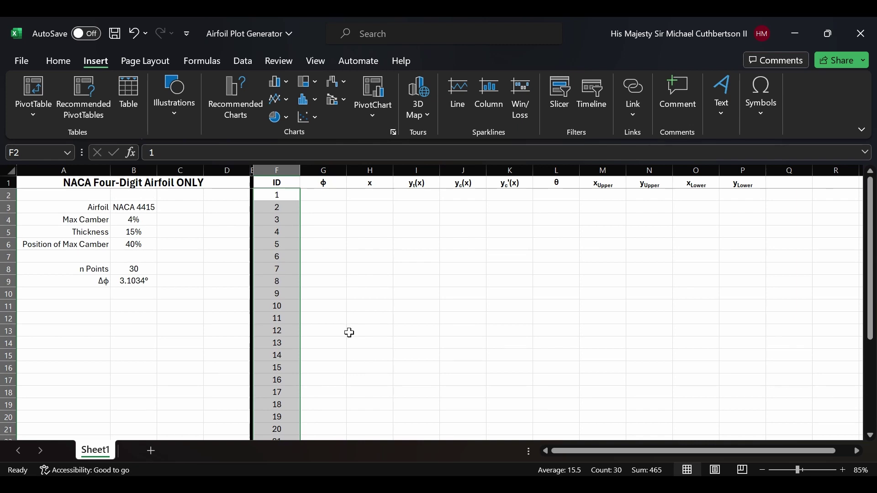
{"action": "key", "text": "ctrl+s"}
- Enter the formula =(F2-1)*$B$9 in G2 to calculate ϕ, with an absolute reference to Δϕ
{"action": "key", "text": "Right"}
{"action": "type", "text": "="}
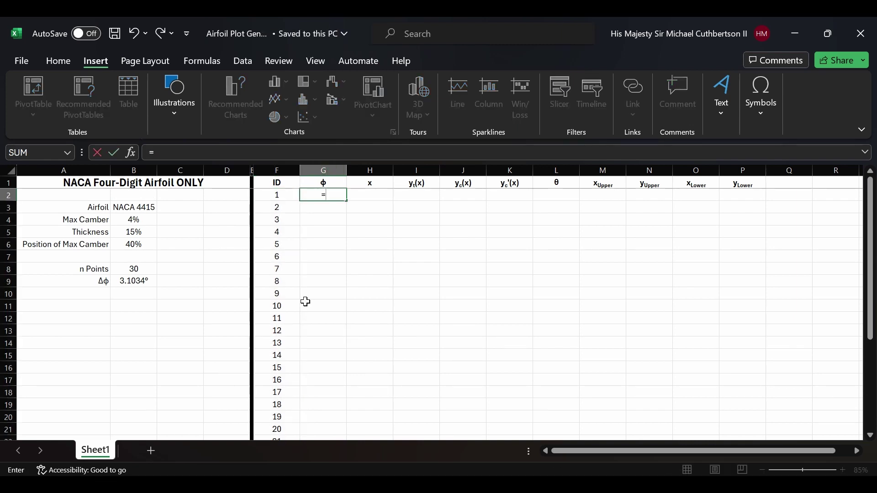
{"action": "type", "text": "("}
{"action": "left_click", "coordinate": [286, 192]}
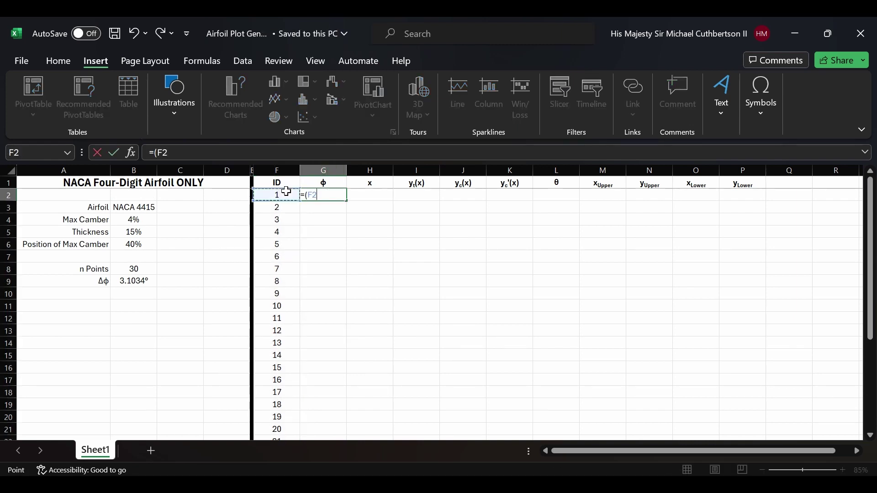
{"action": "type", "text": "-1)*"}
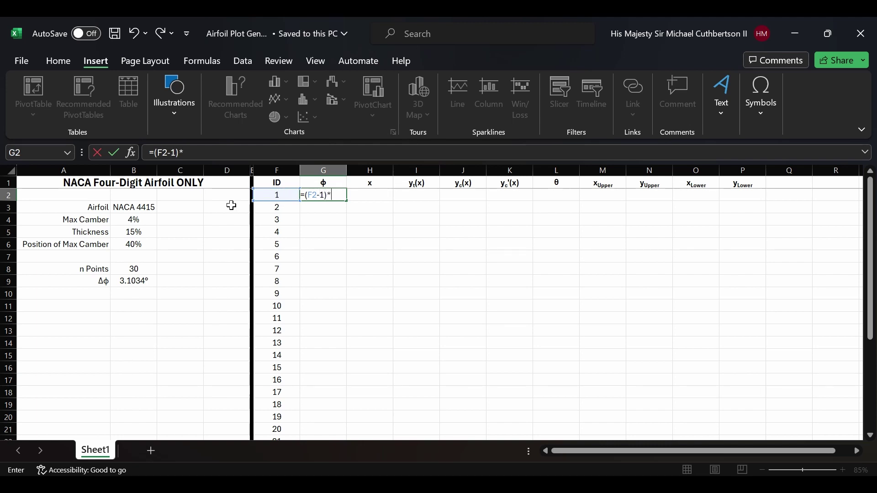
{"action": "left_click", "coordinate": [152, 284]}
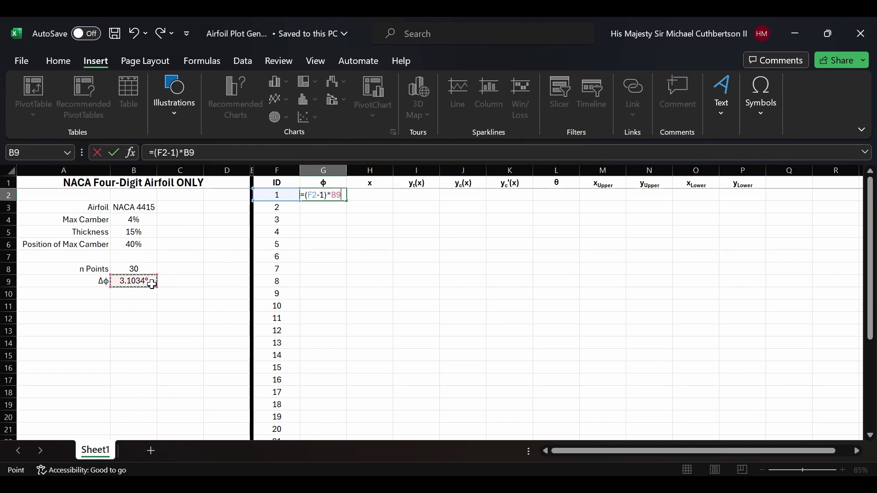
{"action": "left_click", "coordinate": [335, 195]}
{"action": "key", "text": "F4"}
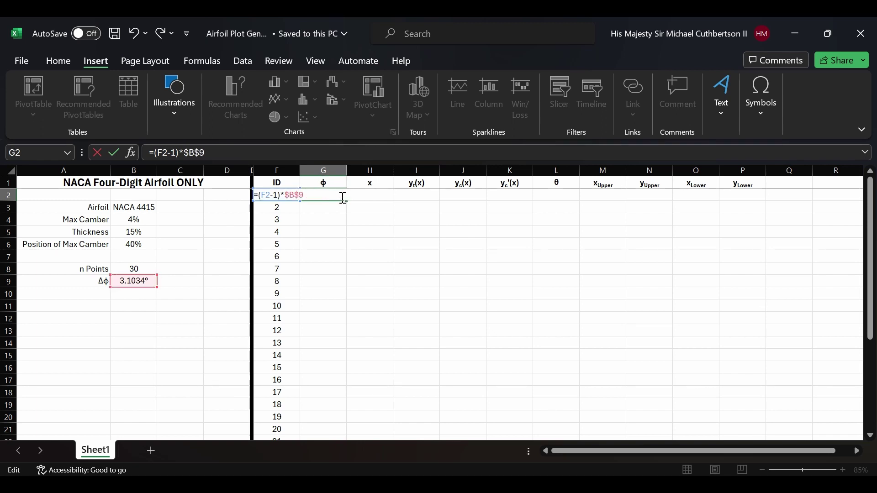
{"action": "key", "text": "Return"}
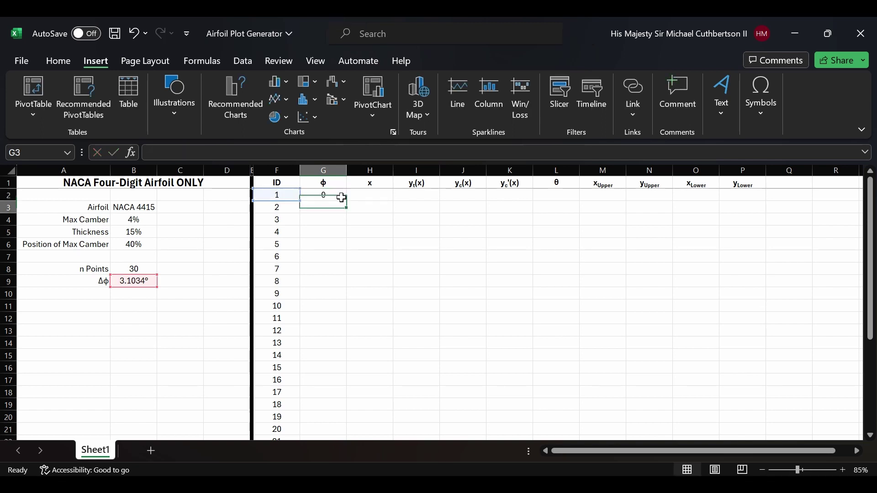
- Fill the ϕ formula from G2 down column G for all 30 IDs
{"action": "left_click", "coordinate": [338, 195]}
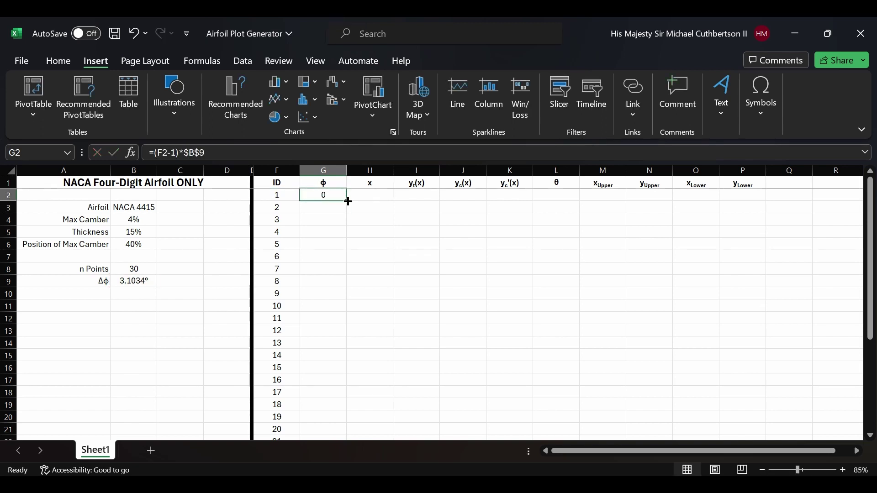
{"action": "left_click_drag", "start_coordinate": [347, 200], "coordinate": [321, 421]}
{"action": "scroll", "coordinate": [343, 377], "scroll_direction": "up", "scroll_amount": 4}
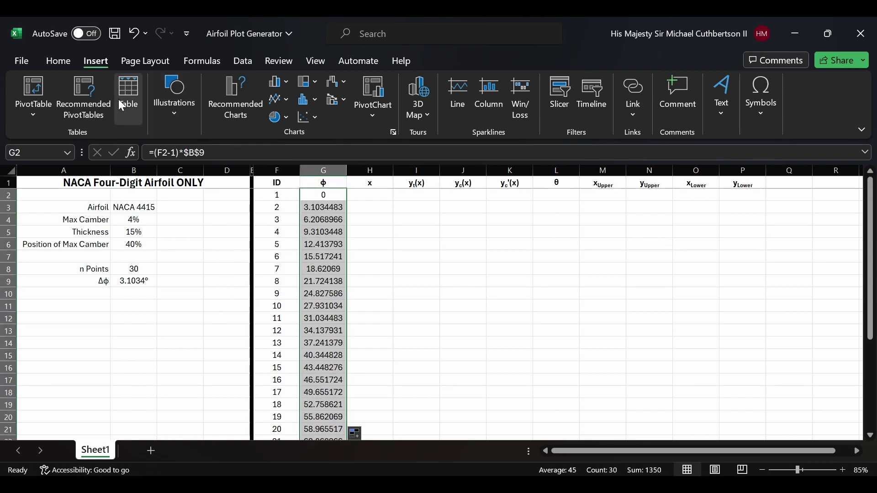
- Show the ϕ values in column G with two decimal places and save the workbook
{"action": "left_click", "coordinate": [66, 61]}
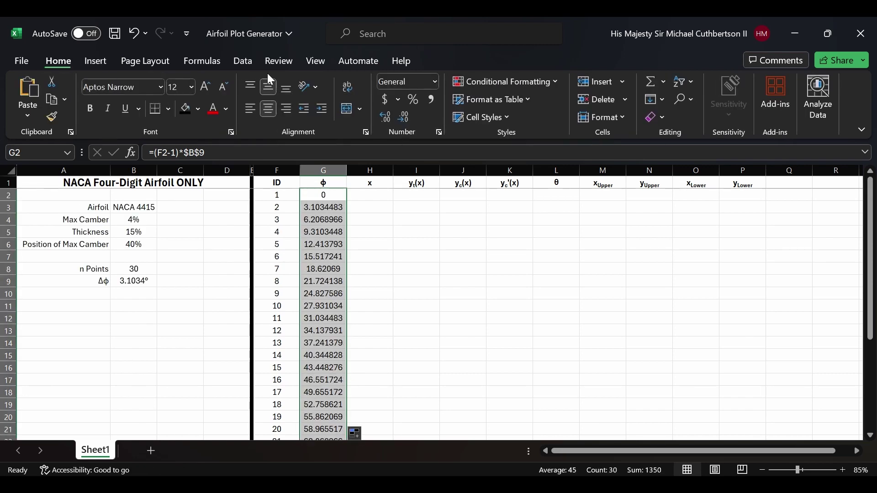
{"action": "left_click", "coordinate": [403, 118]}
{"action": "left_click", "coordinate": [402, 117]}
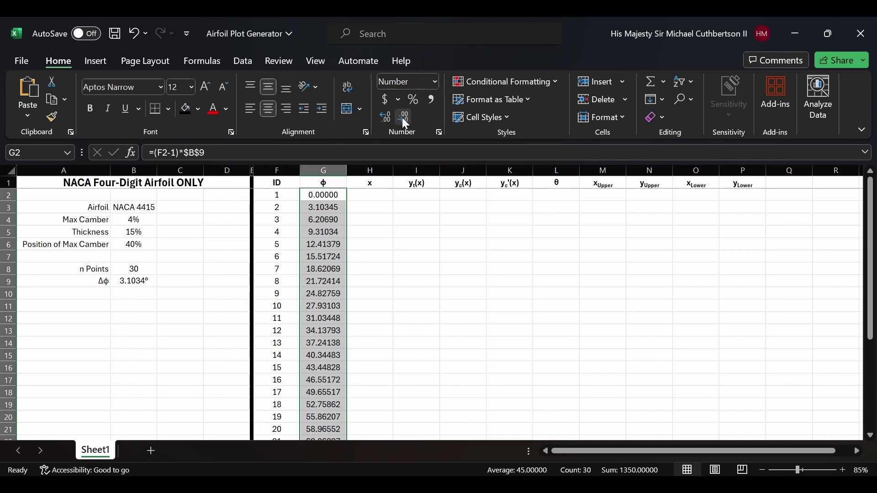
{"action": "left_click", "coordinate": [402, 117]}
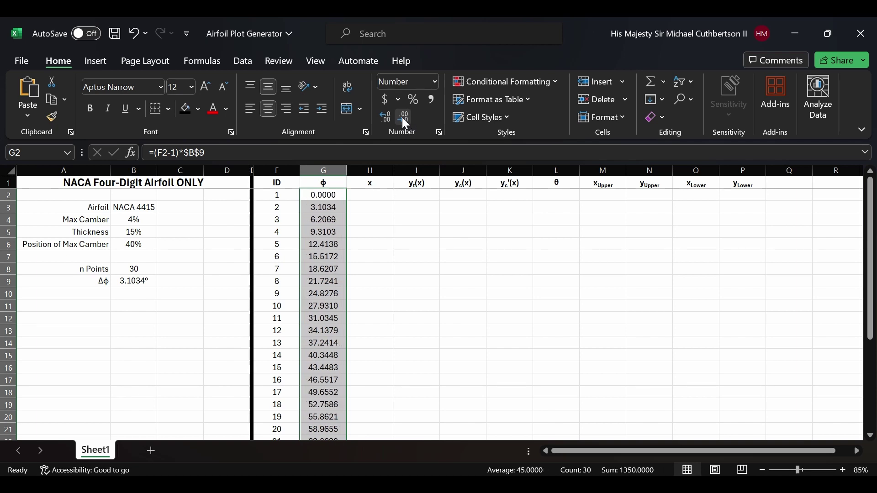
{"action": "left_click", "coordinate": [399, 119]}
{"action": "left_click", "coordinate": [400, 119]}
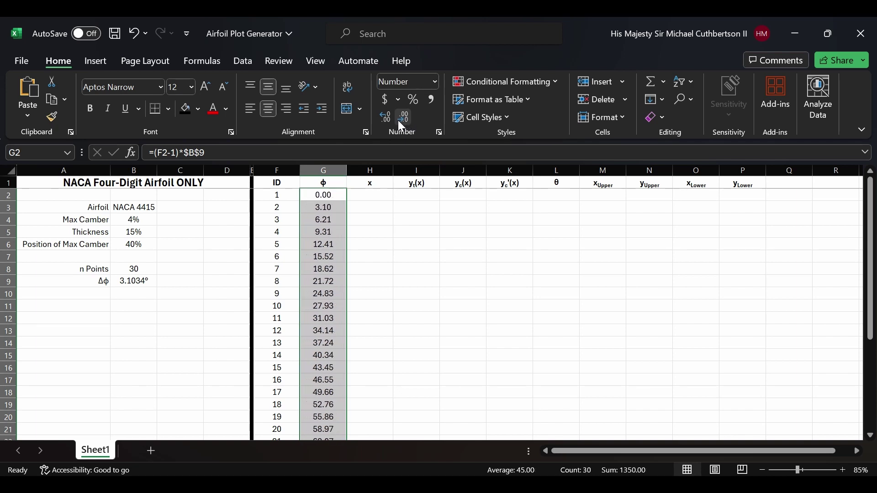
{"action": "key", "text": "ctrl+s"}
{"action": "left_click", "coordinate": [386, 242]}
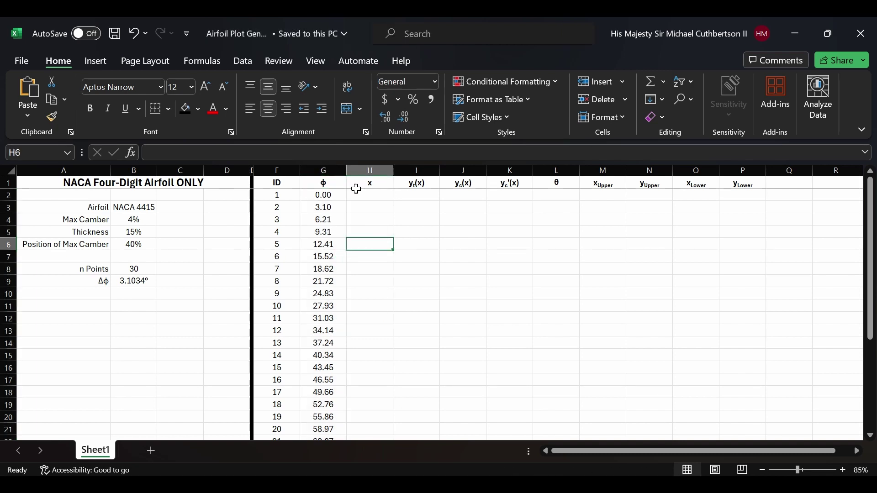
- Enter the formula =1-COS(RADIANS(G2)) in H2 to calculate x from ϕ in degrees
{"action": "left_click", "coordinate": [358, 192]}
{"action": "type", "text": "=1-"}
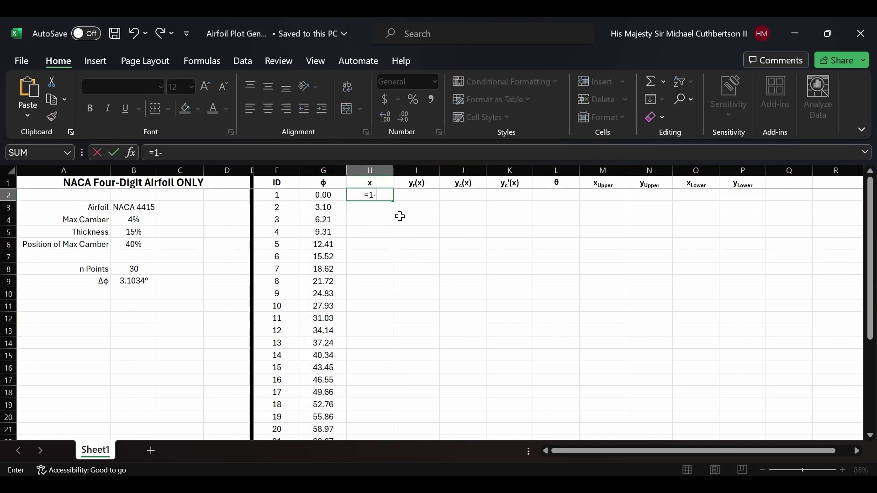
{"action": "type", "text": "COS((G2))"}
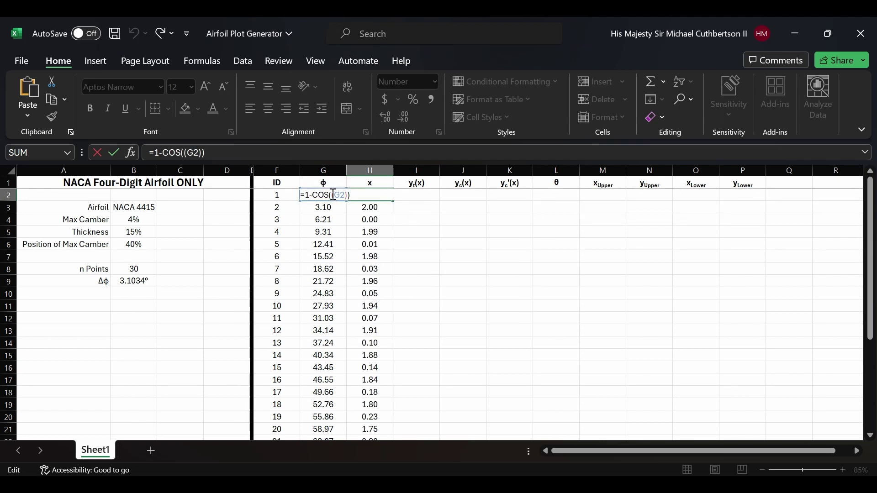
{"action": "left_click", "coordinate": [334, 195]}
{"action": "type", "text": "RADIAN"}
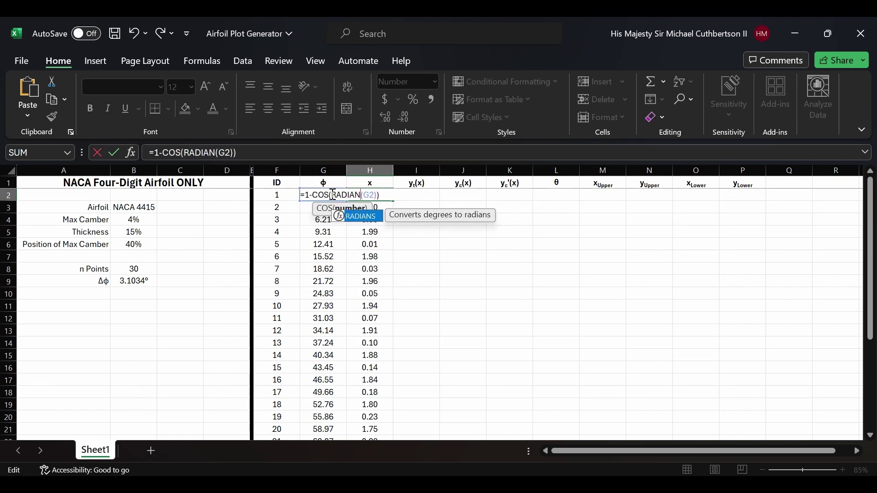
{"action": "type", "text": "S"}
{"action": "key", "text": "Return"}
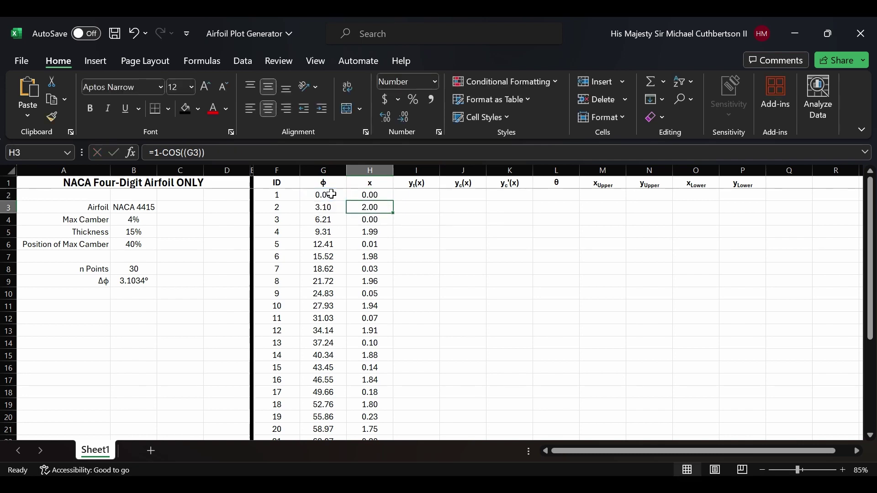
- Fill the x formula from H2 down column H for all 30 IDs and show the values with four decimal places
{"action": "left_click", "coordinate": [370, 195]}
{"action": "left_click_drag", "start_coordinate": [393, 201], "coordinate": [391, 425]}
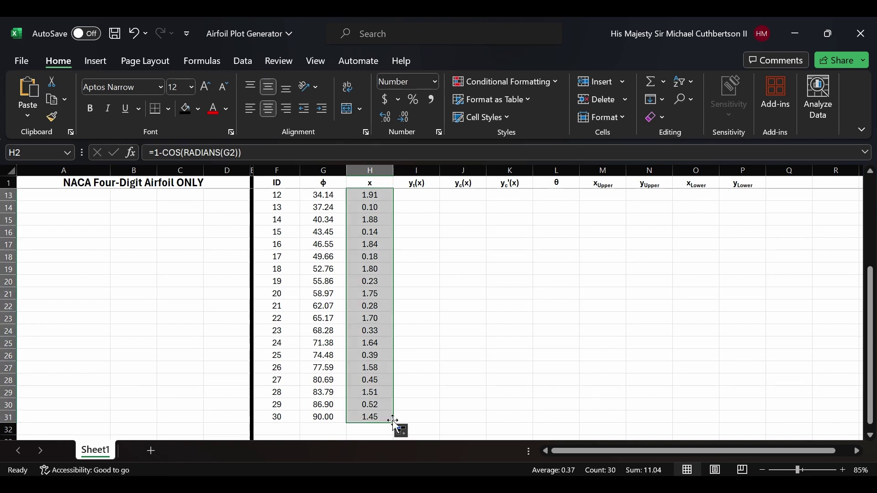
{"action": "left_click", "coordinate": [400, 116]}
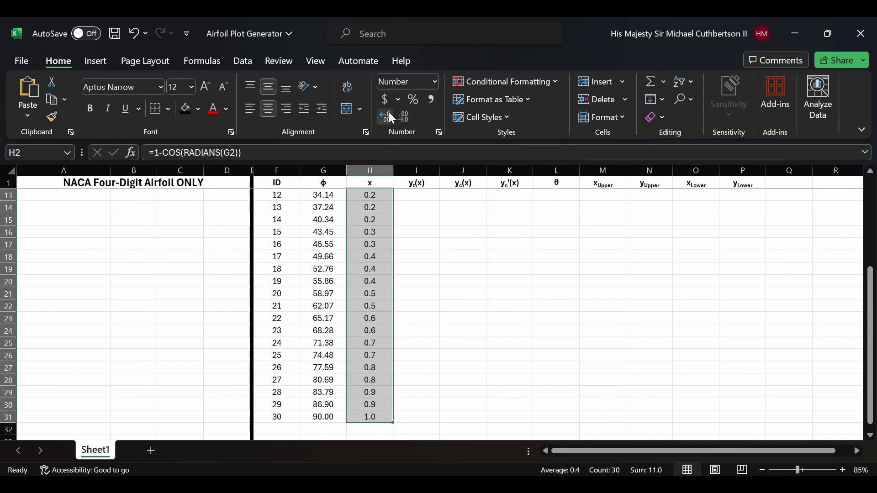
{"action": "double_click", "coordinate": [388, 115]}
{"action": "left_click", "coordinate": [388, 116]}
{"action": "scroll", "coordinate": [434, 254], "scroll_direction": "up", "scroll_amount": 4}
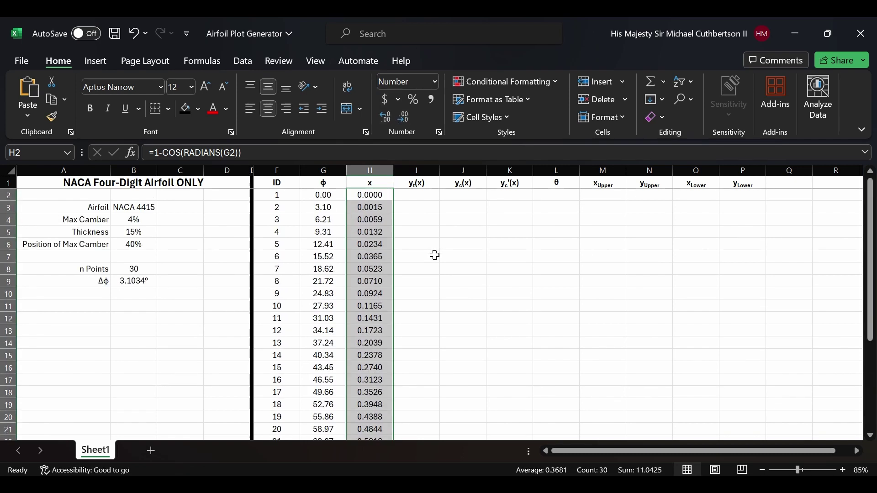
- Begin the thickness formula in I2 with =5*B5*(0.2969*(SQRT(H2), referencing the airfoil thickness and x
{"action": "key", "text": "Right"}
{"action": "type", "text": "="}
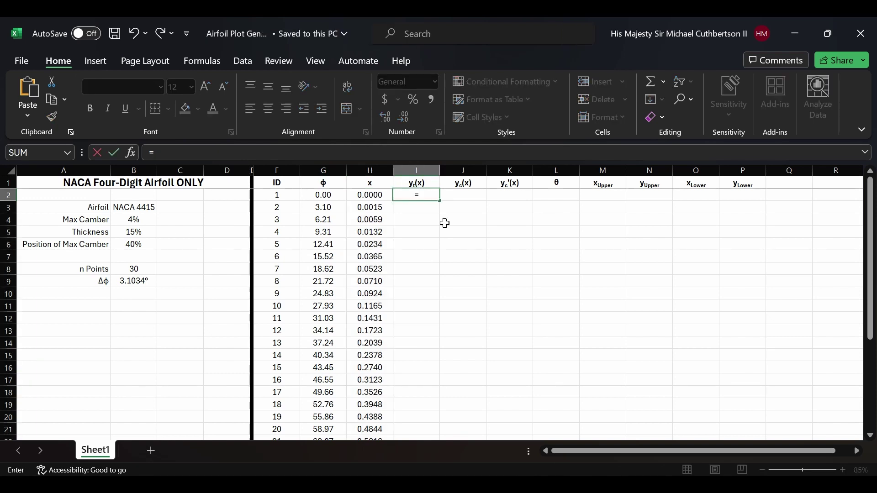
{"action": "type", "text": "58"}
{"action": "key", "text": "BackSpace"}
{"action": "type", "text": "*"}
{"action": "left_click", "coordinate": [131, 233]}
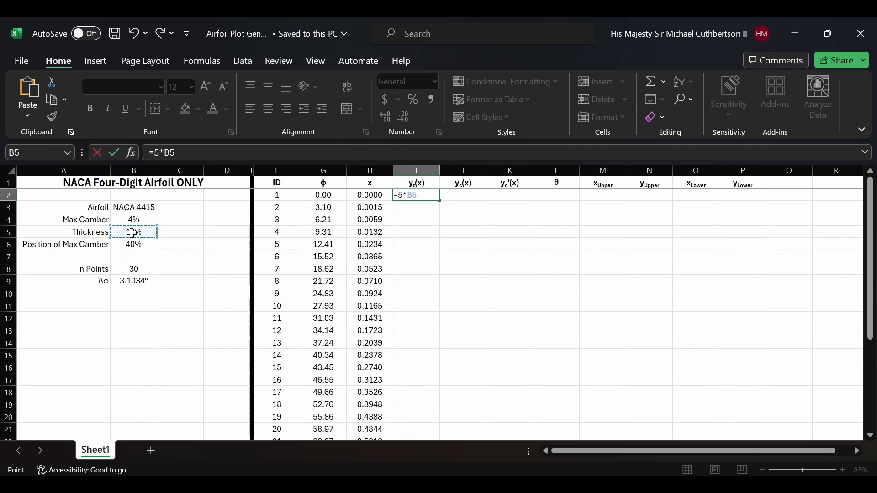
{"action": "type", "text": "*(0.2969"}
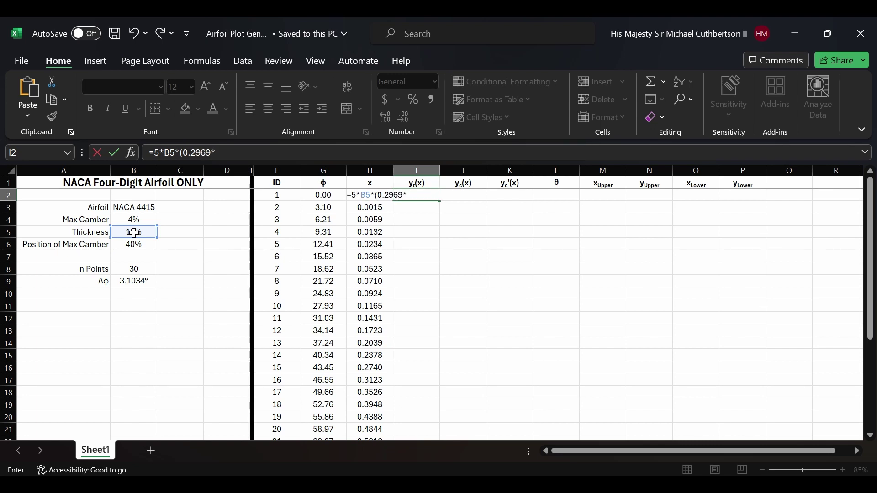
{"action": "type", "text": "*(SQRT("}
{"action": "left_click", "coordinate": [330, 209]}
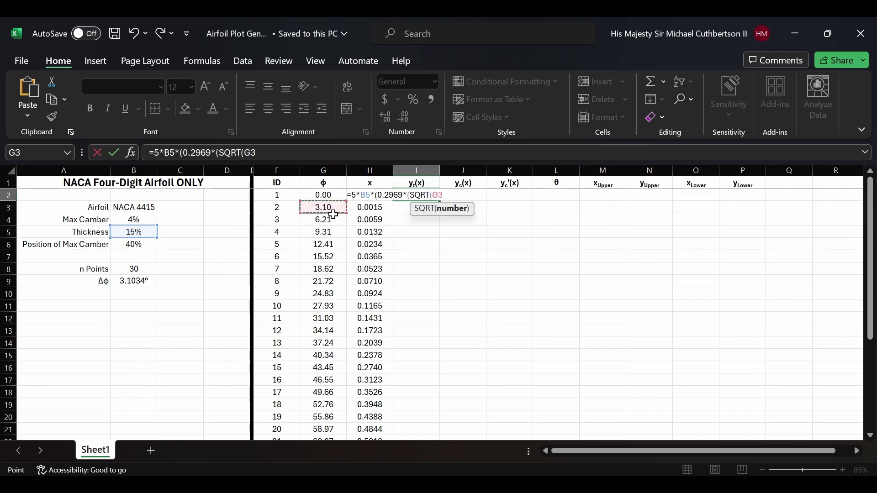
{"action": "left_click", "coordinate": [384, 195]}
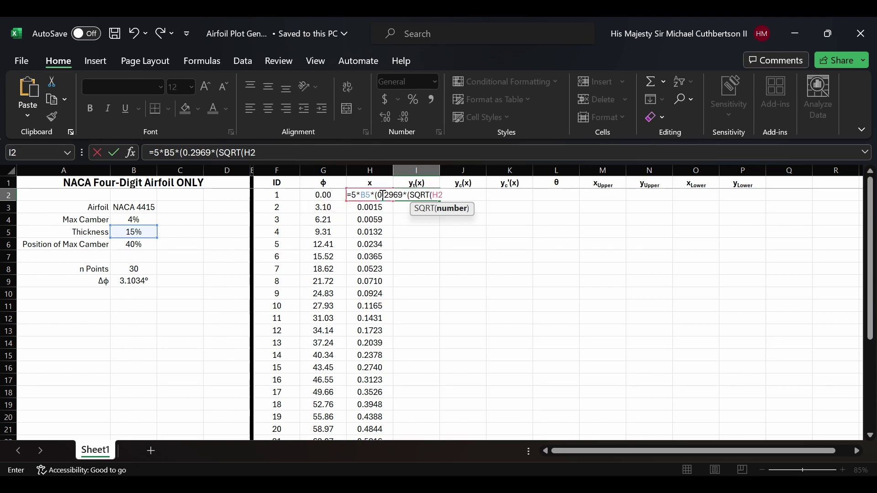
{"action": "type", "text": ")"}
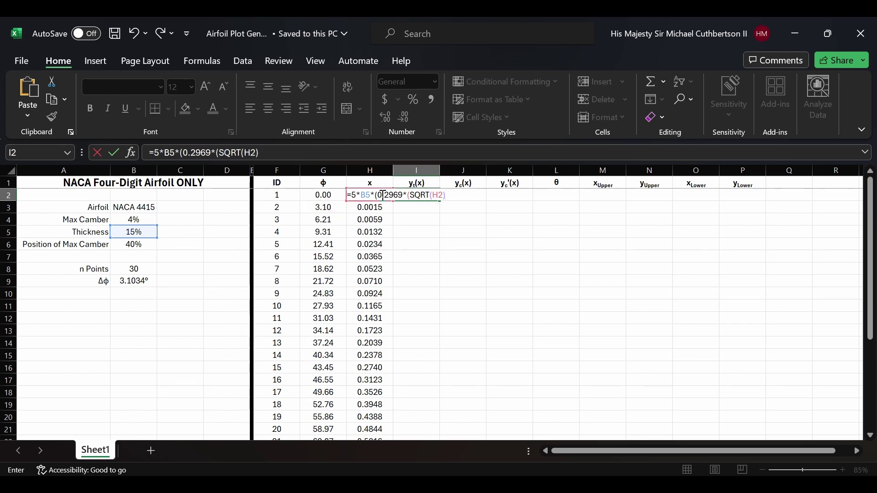
- Extend the I2 formula with the linear and squared terms -(0.12600*H2)-(0.35160*(H2^2))
{"action": "type", "text": ")-(0.12600*"}
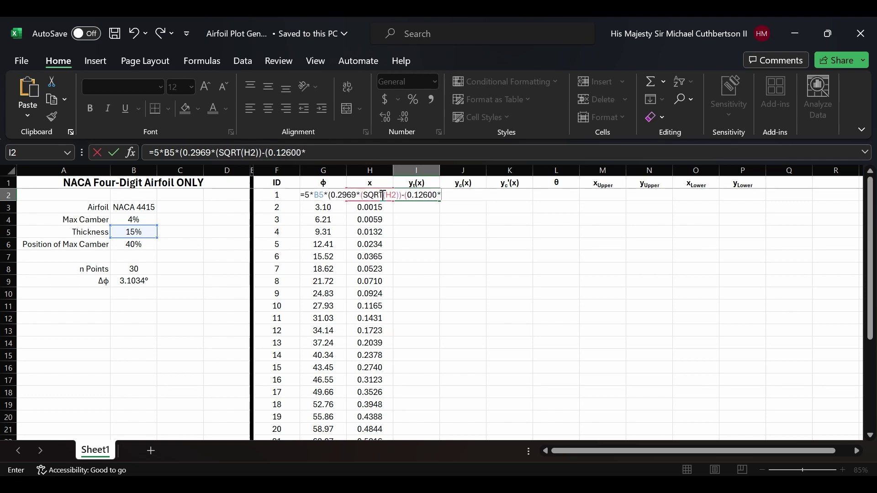
{"action": "type", "text": "H2)-(0.35160"}
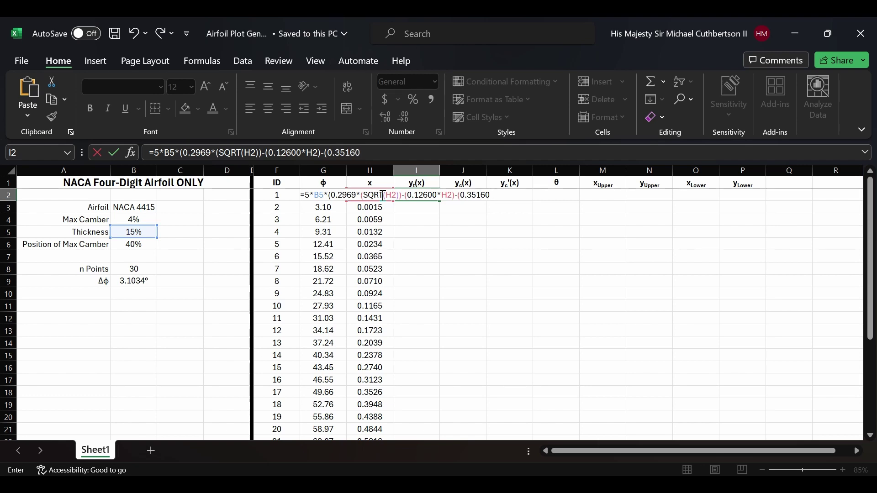
{"action": "type", "text": "*H@^"}
{"action": "key", "text": "BackSpace"}
{"action": "type", "text": "2^2"}
{"action": "left_click", "coordinate": [495, 192]}
{"action": "type", "text": "("}
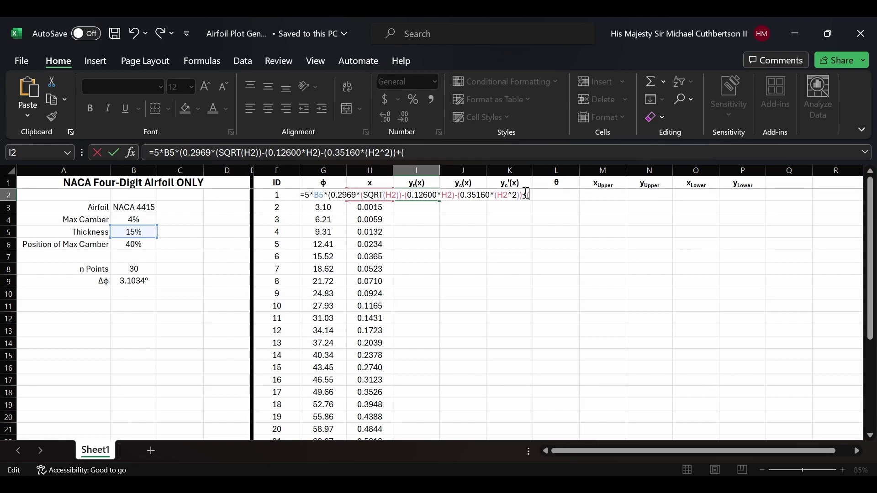
- Add the cubic term +(0.28430*(H2^3)) to the thickness formula in I2
{"action": "type", "text": "0.2"}
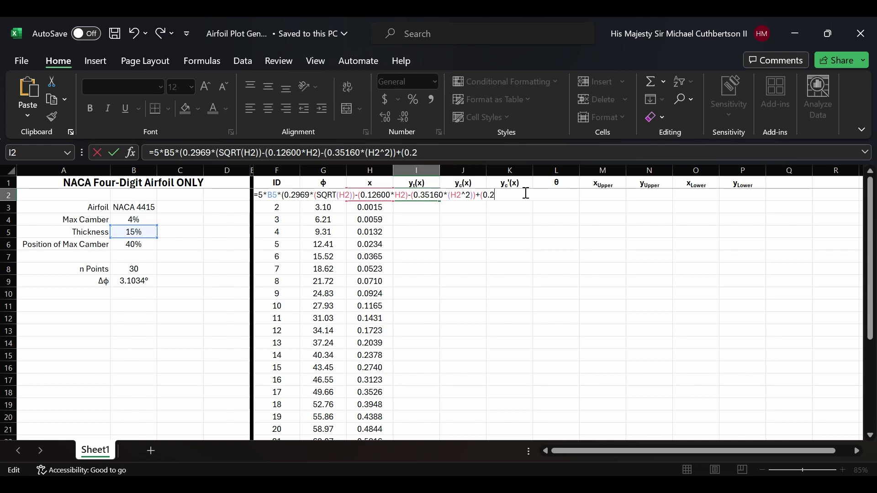
{"action": "type", "text": "8430*H2^3))"}
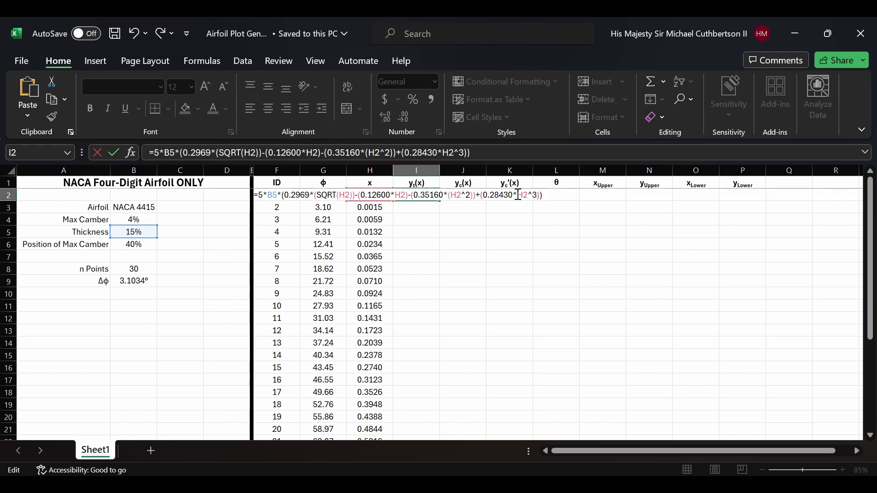
{"action": "left_click", "coordinate": [519, 195]}
{"action": "type", "text": "(H2))-("}
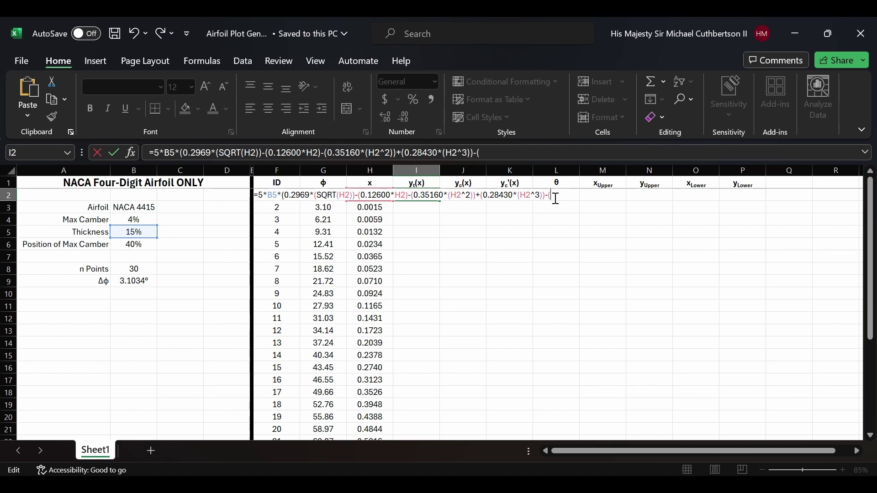
- Complete the I2 formula with +(B11*(H2^4)), using B11 as the coefficient, and accept the closing-parenthesis correction
{"action": "left_click", "coordinate": [145, 305]}
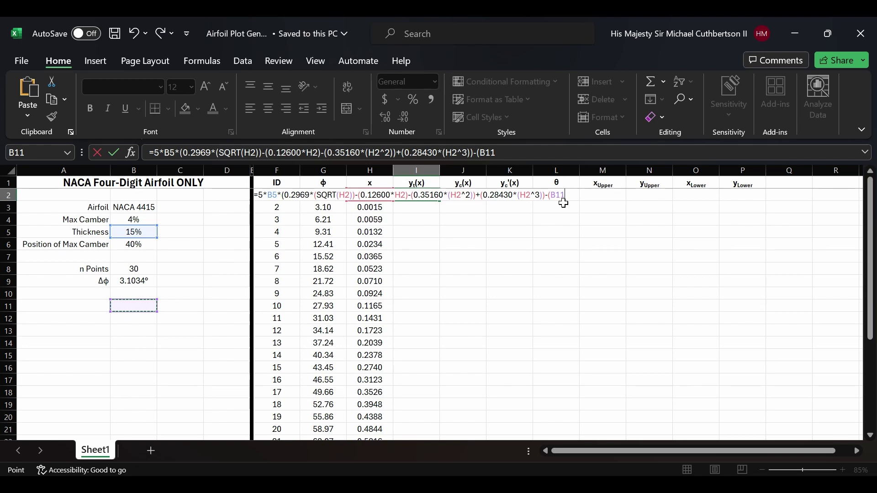
{"action": "type", "text": "*H@"}
{"action": "key", "text": "BackSpace"}
{"action": "type", "text": "2"}
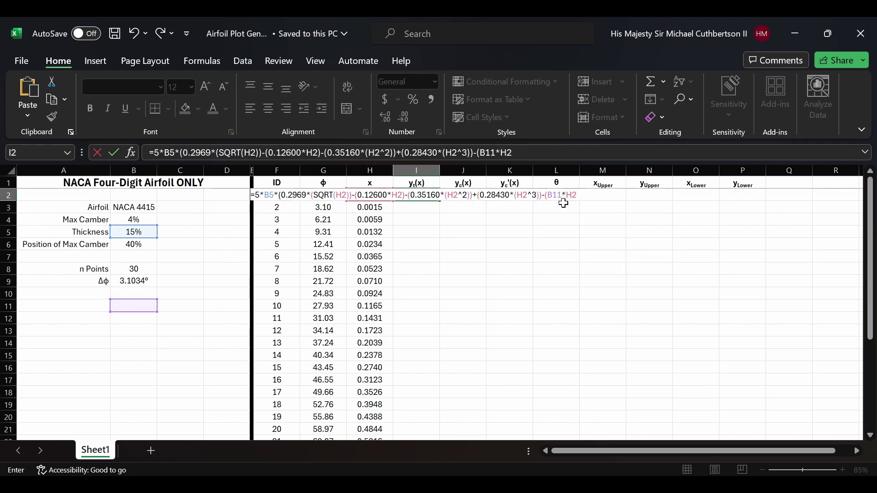
{"action": "type", "text": "^4"}
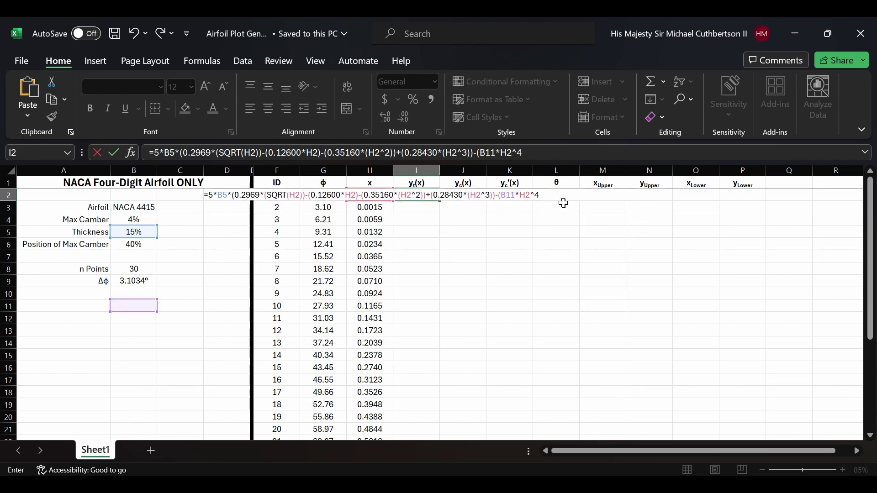
{"action": "type", "text": ")"}
{"action": "left_click", "coordinate": [522, 199]}
{"action": "type", "text": "("}
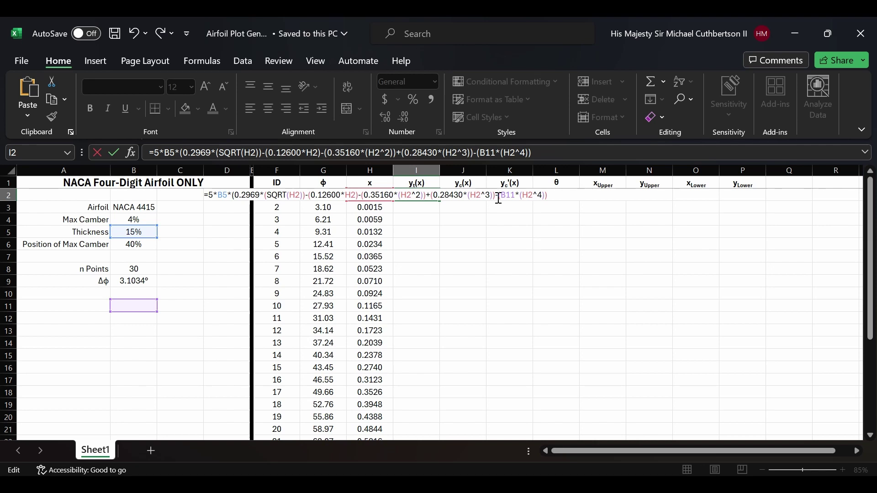
{"action": "type", "text": "+"}
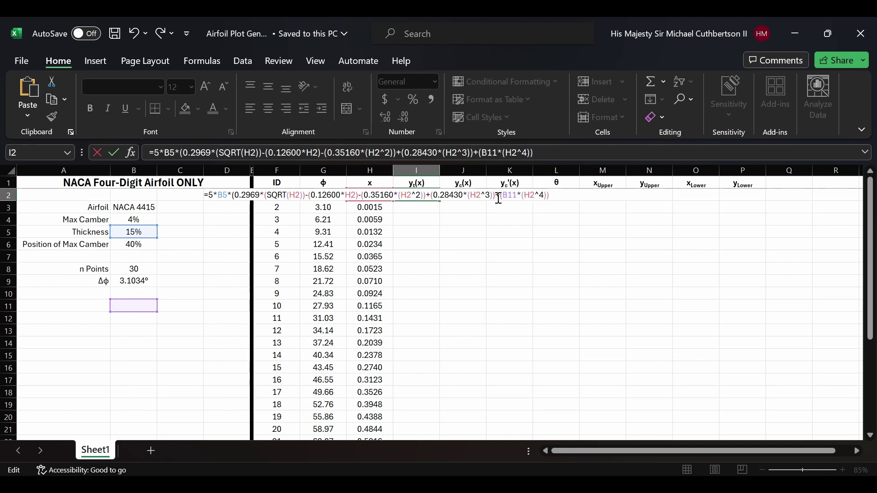
{"action": "key", "text": "Return"}
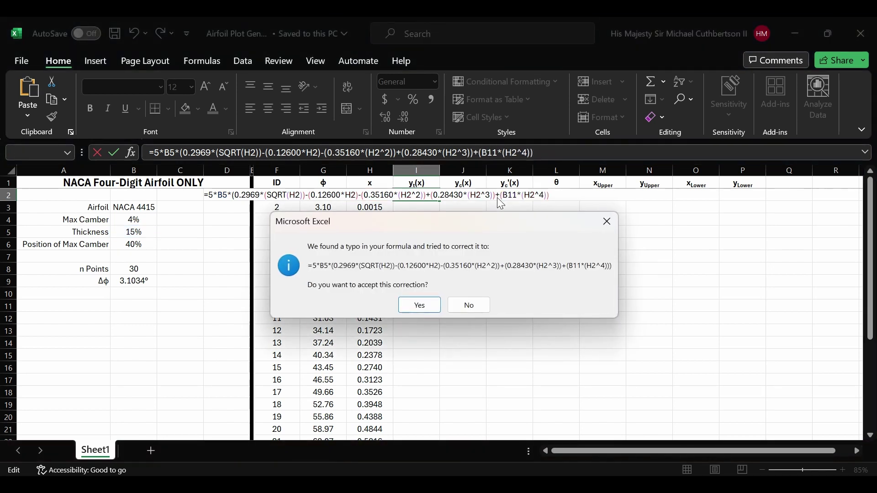
{"action": "left_click", "coordinate": [419, 305]}
- Enter the coefficient -0.1015 in B11, the cell referenced by the thickness formula
{"action": "double_click", "coordinate": [423, 196]}
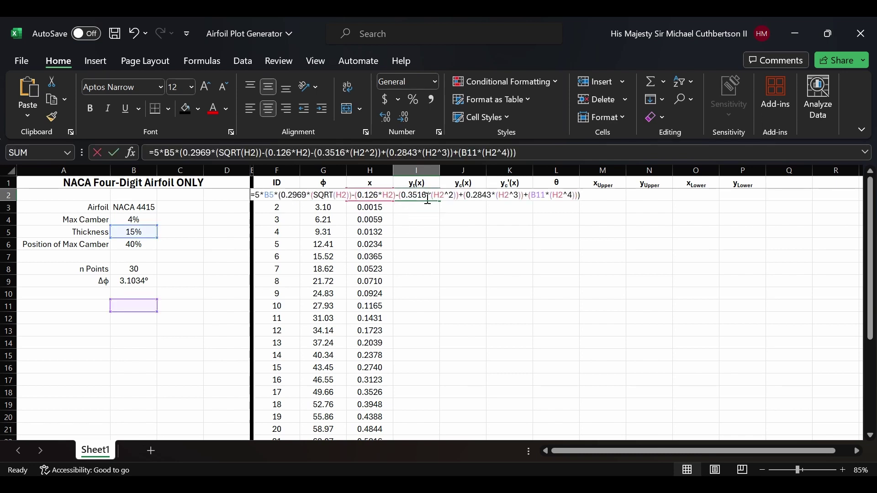
{"action": "key", "text": "Escape"}
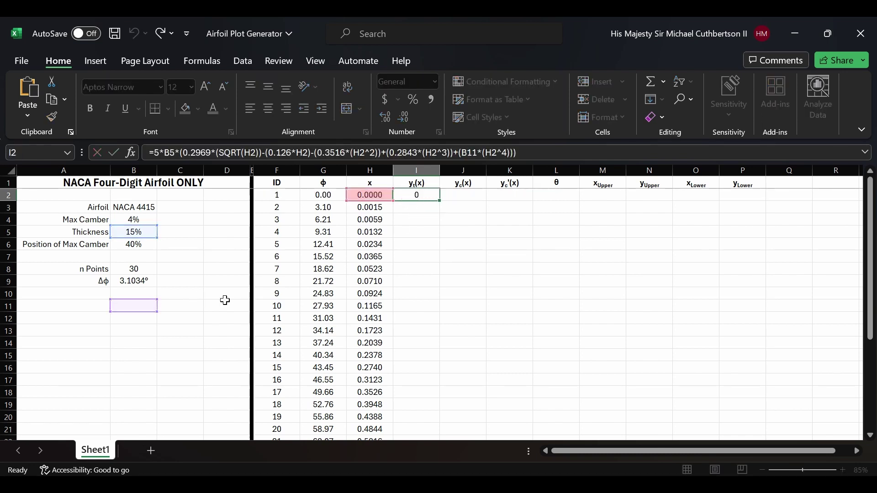
{"action": "left_click", "coordinate": [145, 305]}
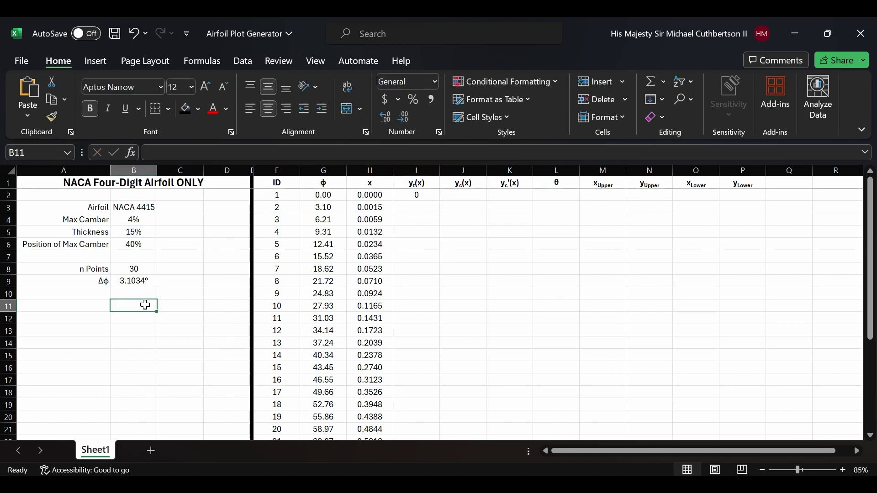
{"action": "type", "text": "-.1015"}
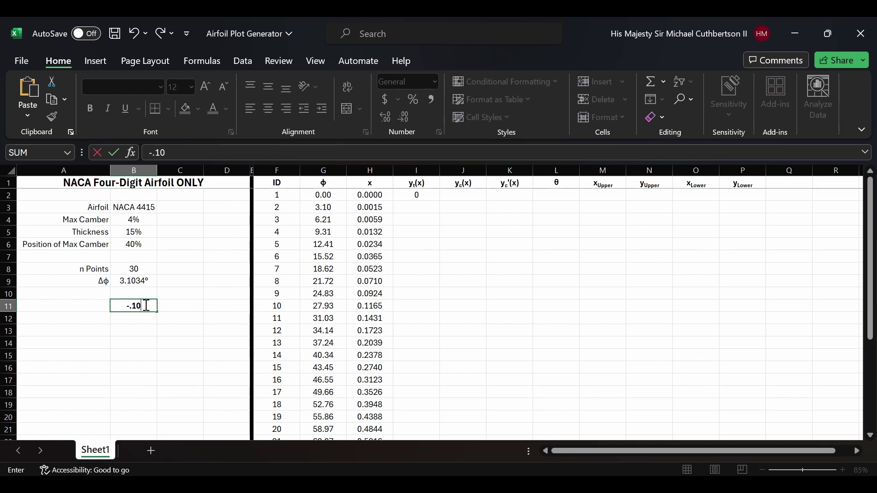
{"action": "key", "text": "Return"}
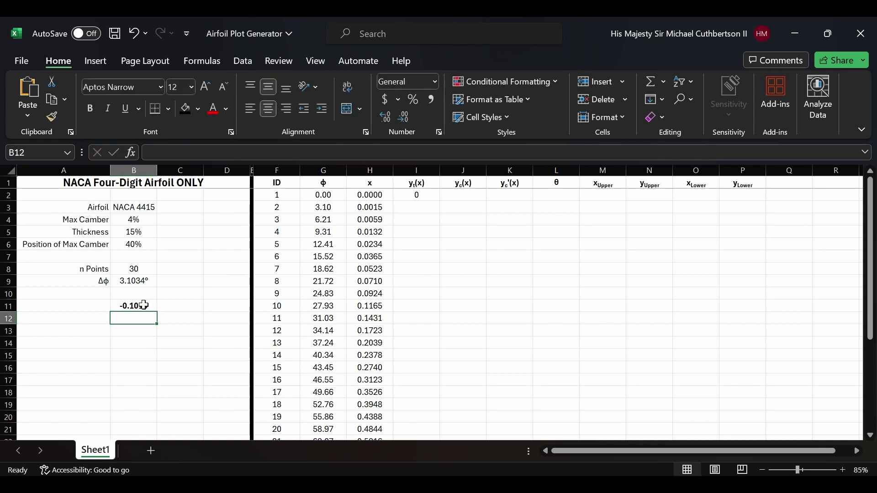
- Label A11 "Open Trailing Edge" and A12 "Closed Trailing Edge", and make the A12 label bold
{"action": "left_click", "coordinate": [95, 304]}
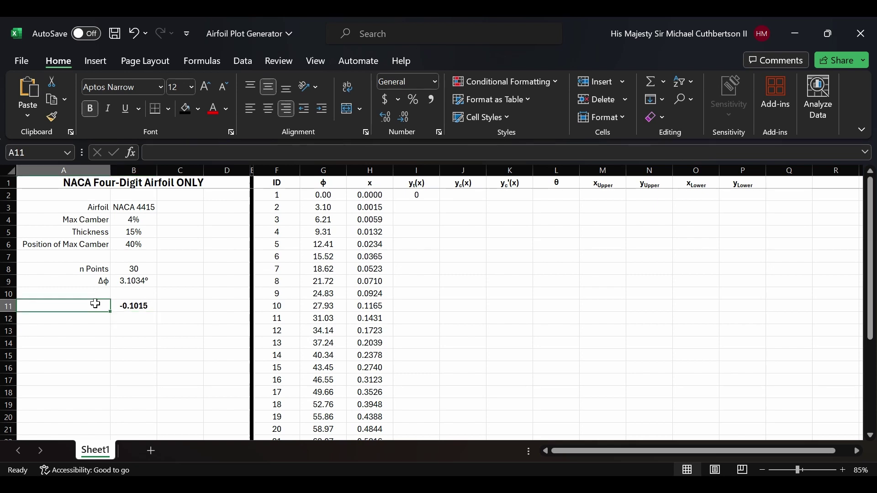
{"action": "type", "text": "a4"}
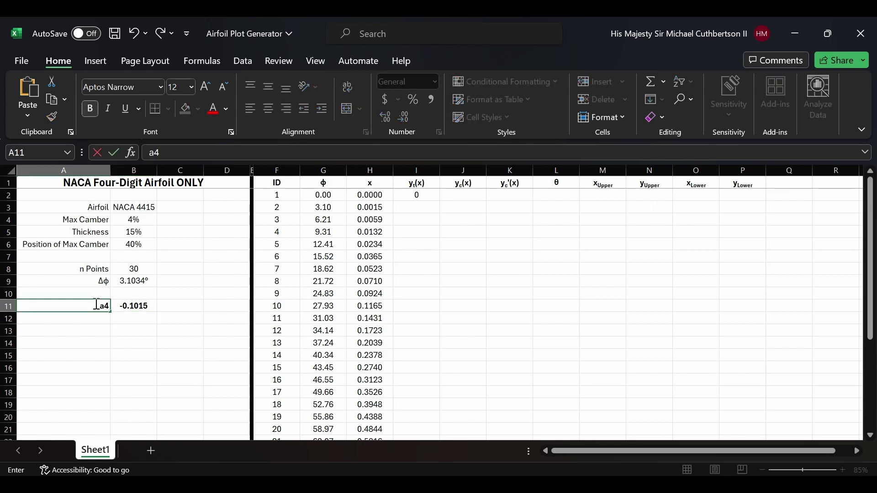
{"action": "key", "text": "BackSpace"}
{"action": "key", "text": "BackSpace"}
{"action": "type", "text": "Open Trailing Edge"}
{"action": "key", "text": "Return"}
{"action": "type", "text": "Closed Trailing Edge"}
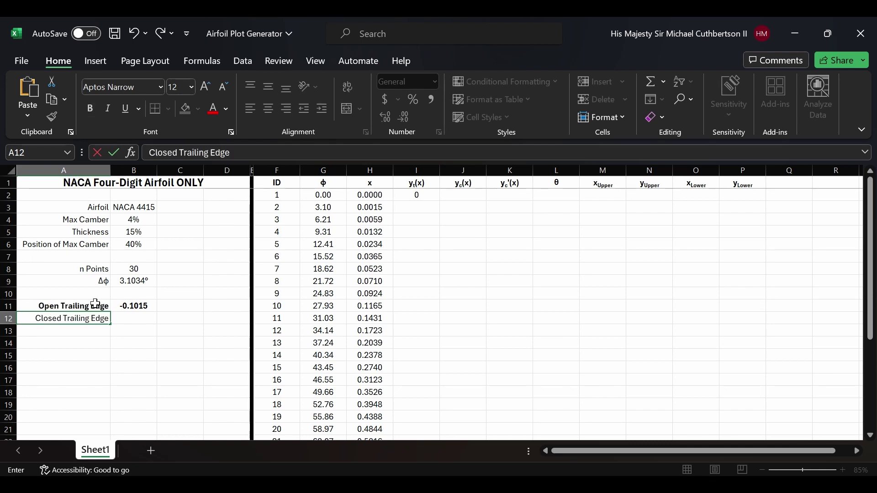
{"action": "key", "text": "Return"}
{"action": "left_click", "coordinate": [100, 319]}
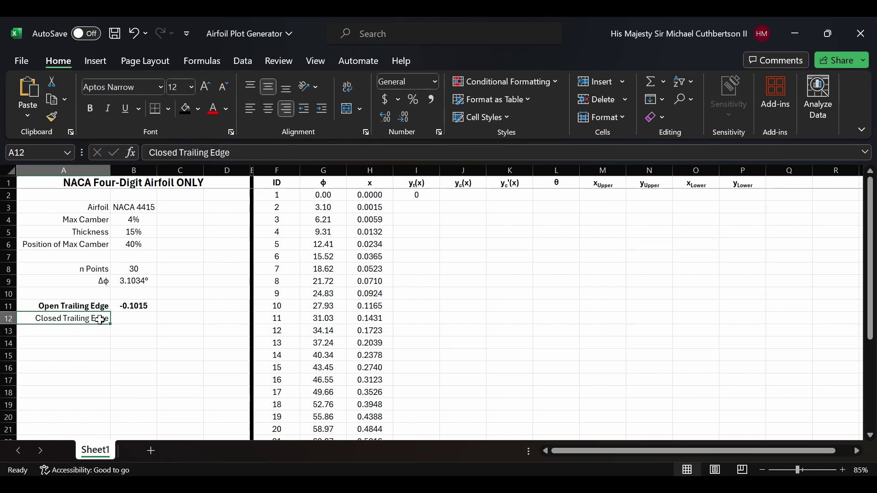
{"action": "key", "text": "ctrl+b"}
- Enter the closed trailing edge coefficient -0.1036 in B12
{"action": "left_click", "coordinate": [133, 317]}
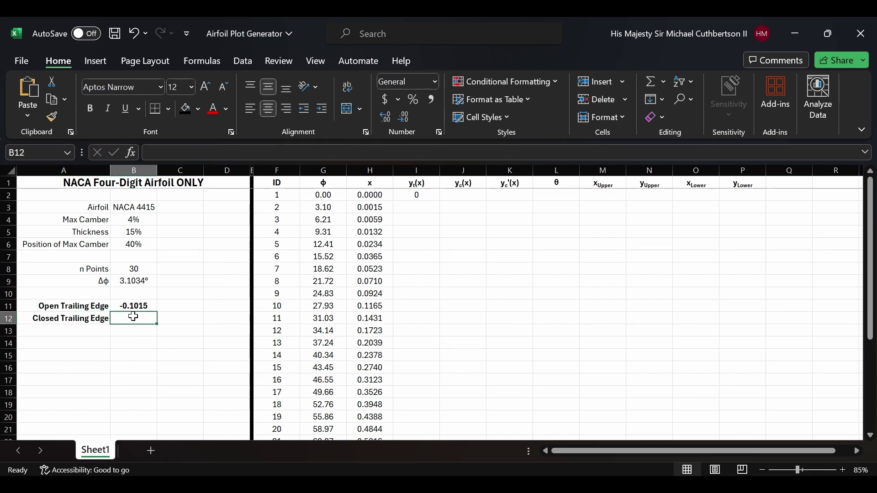
{"action": "type", "text": "-"}
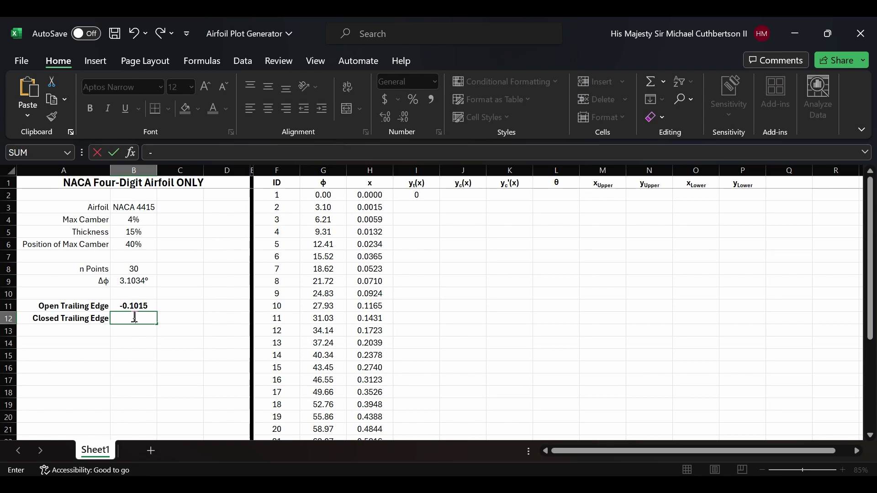
{"action": "type", "text": "0.1063"}
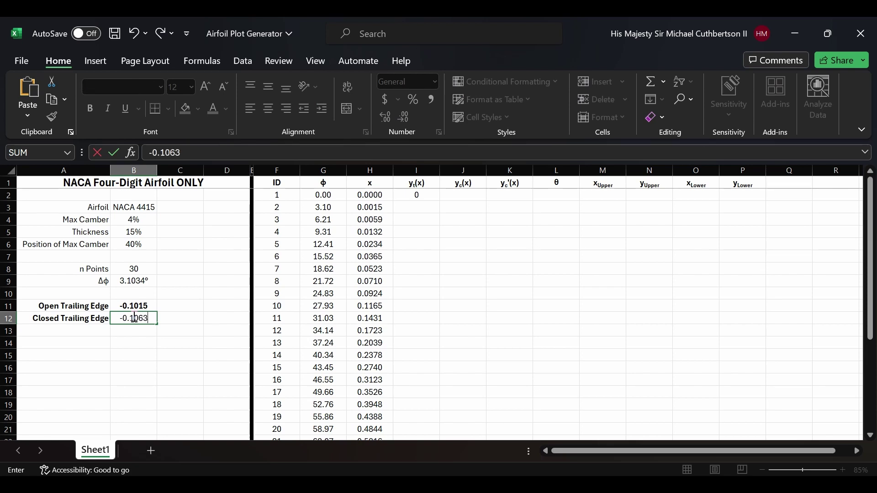
- Try filling the I2 thickness formula down to I11, and make its references absolute as $B$5 and $B$11
{"action": "left_click", "coordinate": [434, 197]}
{"action": "left_click_drag", "start_coordinate": [439, 201], "coordinate": [423, 314]}
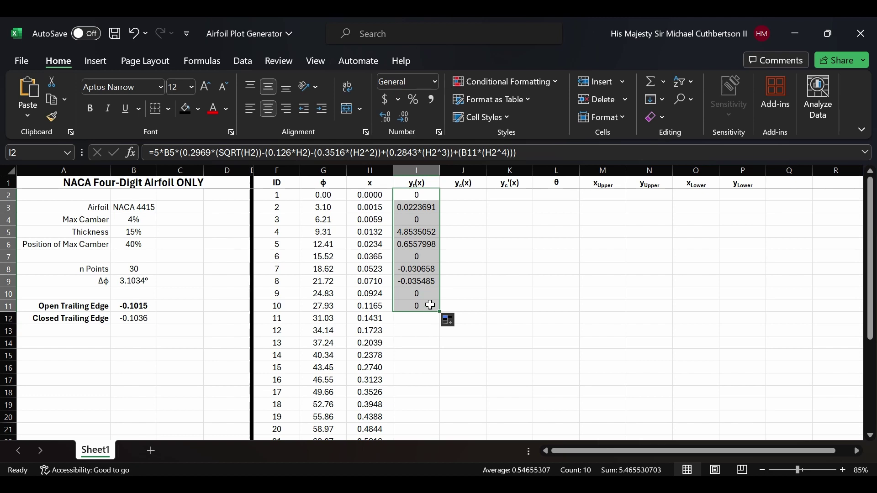
{"action": "double_click", "coordinate": [429, 196]}
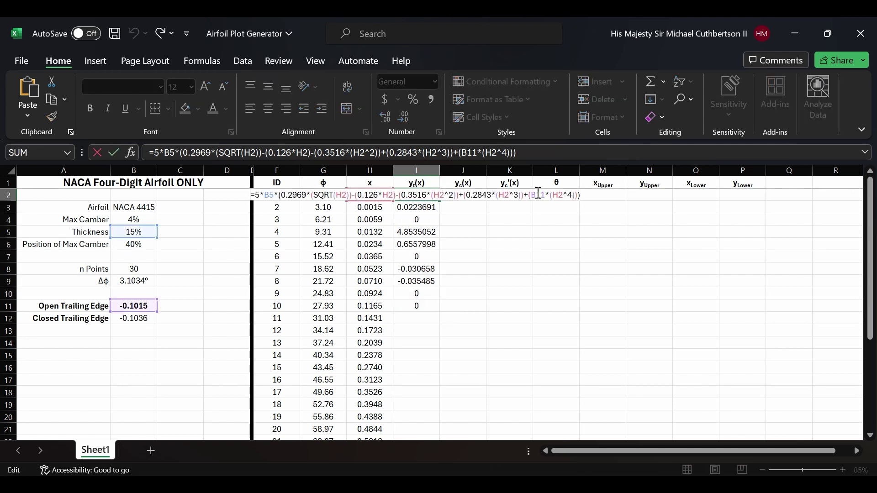
{"action": "left_click", "coordinate": [538, 194]}
{"action": "type", "text": "$"}
{"action": "left_click", "coordinate": [485, 196]}
{"action": "type", "text": "$"}
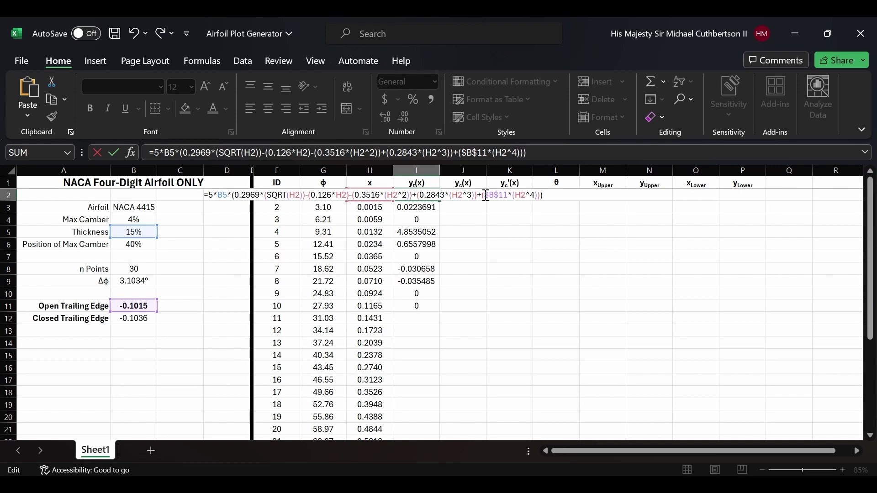
{"action": "left_click", "coordinate": [218, 195]}
{"action": "type", "text": "$"}
{"action": "left_click", "coordinate": [229, 199]}
{"action": "type", "text": "$"}
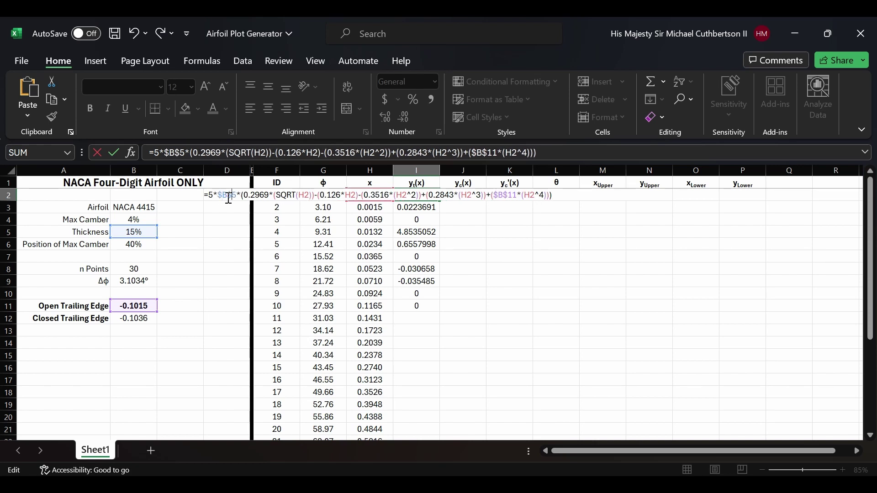
{"action": "key", "text": "Return"}
- Fill the corrected I2 thickness formula down the column for all 30 points
{"action": "left_click", "coordinate": [416, 195]}
{"action": "left_click_drag", "start_coordinate": [440, 201], "coordinate": [408, 311]}
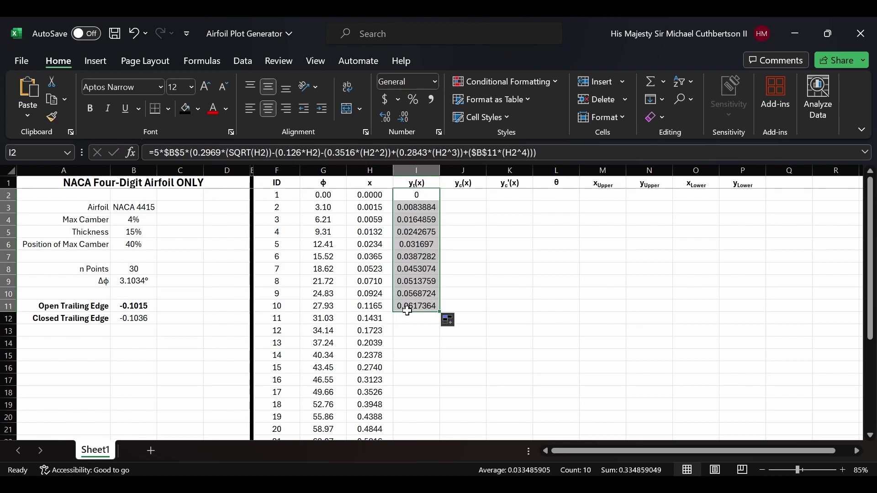
{"action": "left_click_drag", "start_coordinate": [439, 312], "coordinate": [422, 417]}
{"action": "scroll", "coordinate": [439, 392], "scroll_direction": "up", "scroll_amount": 4}
- Copy the Open Trailing Edge label and its coefficient from A11:B11 into A13:B13
{"action": "left_click_drag", "start_coordinate": [73, 305], "coordinate": [136, 306]}
{"action": "key", "text": "ctrl+c"}
{"action": "left_click", "coordinate": [88, 331]}
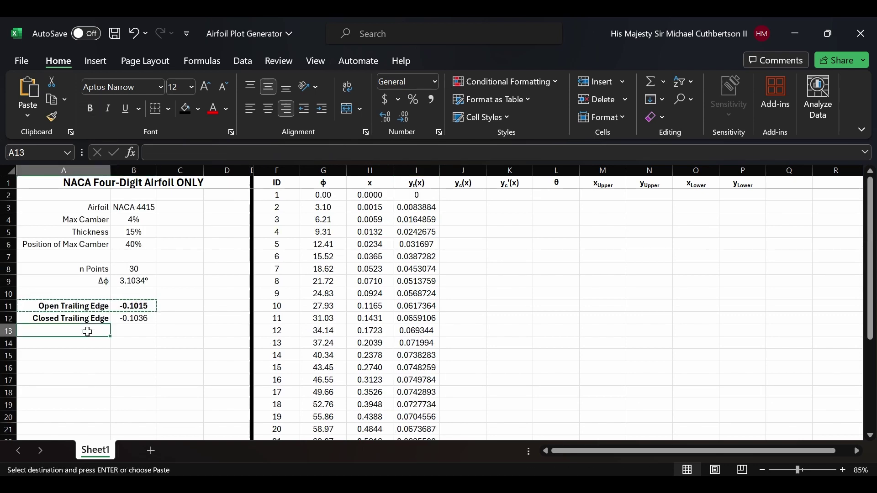
{"action": "key", "text": "ctrl+v"}
- Replace the A11 label with "Trailing Edge a4 Value"
{"action": "left_click", "coordinate": [94, 307]}
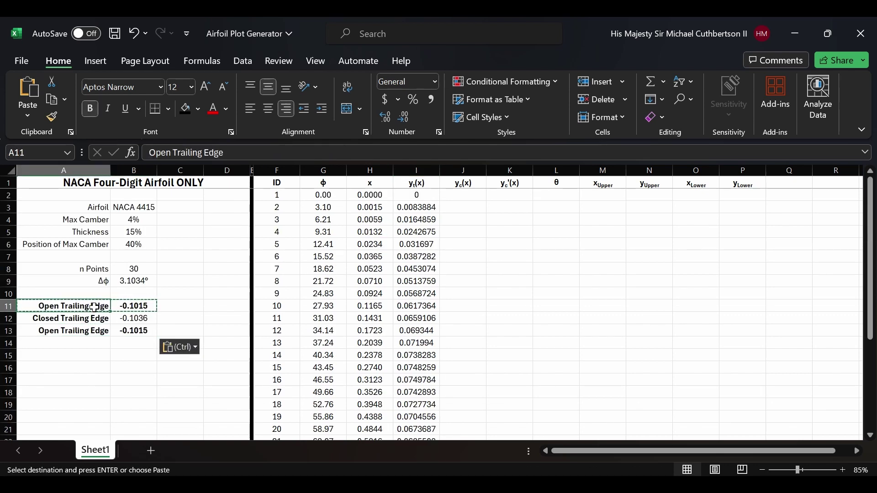
{"action": "type", "text": "Traili"}
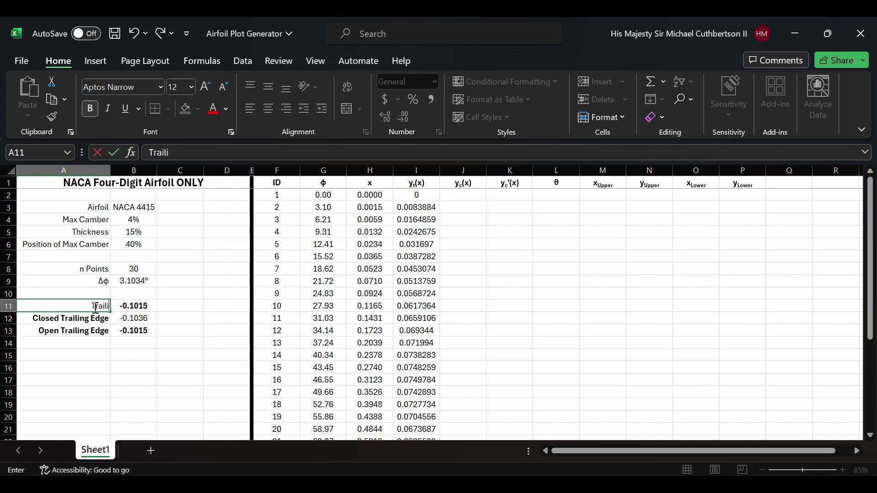
{"action": "type", "text": "ng Edge a4 Value"}
{"action": "key", "text": "Tab"}
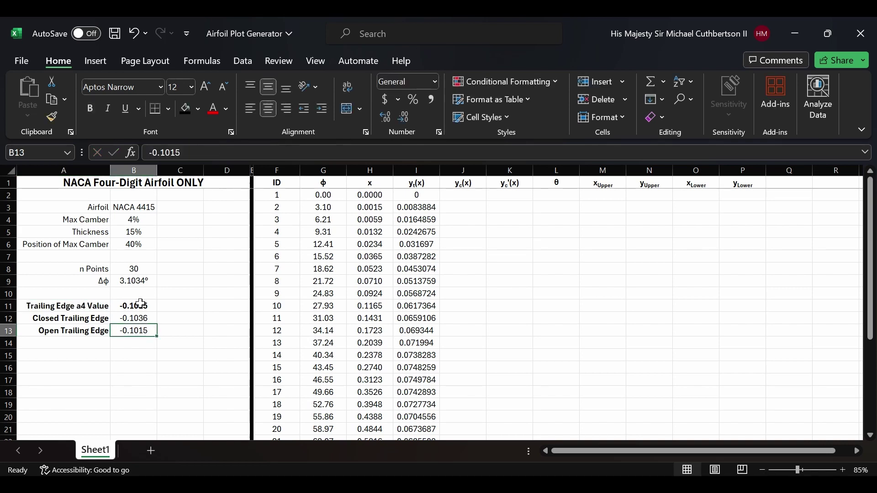
- Remove the bold formatting from the Closed Trailing Edge and Open Trailing Edge labels in A12 and A13
{"action": "left_click", "coordinate": [96, 322]}
{"action": "key", "text": "ctrl+b"}
{"action": "left_click", "coordinate": [77, 332]}
{"action": "key", "text": "ctrl+b"}
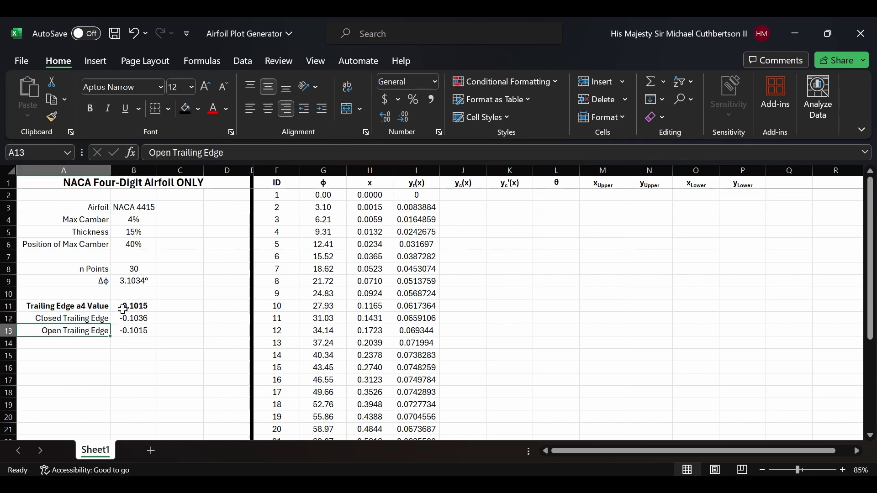
- Link the a4 value in B11 to the open trailing edge coefficient with =B13
{"action": "left_click", "coordinate": [123, 310]}
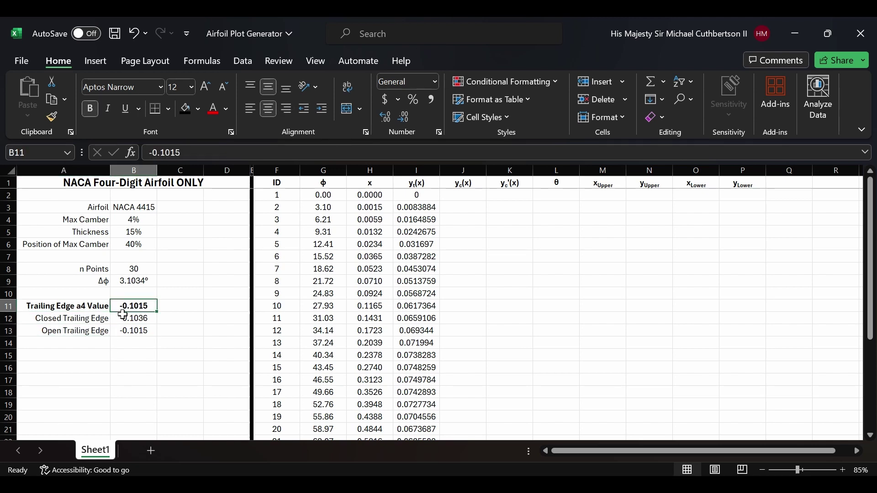
{"action": "type", "text": "="}
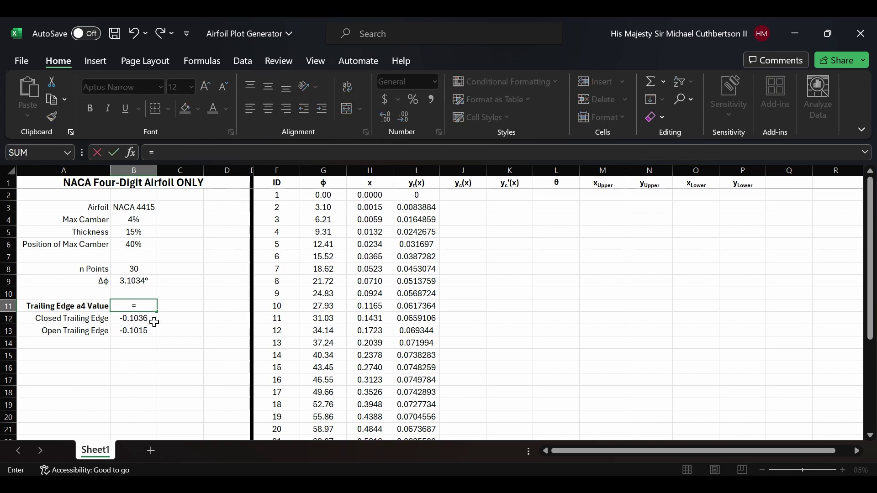
{"action": "left_click", "coordinate": [145, 318]}
{"action": "left_click", "coordinate": [142, 330]}
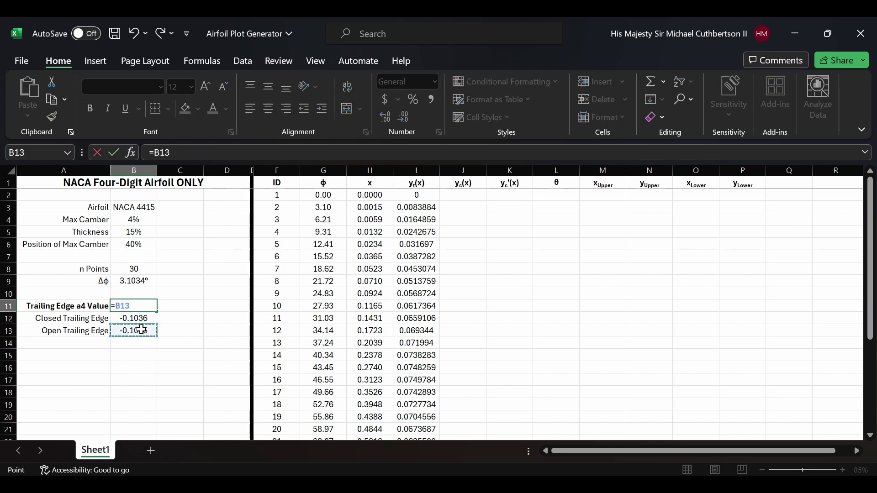
{"action": "key", "text": "Return"}
- Italicise the closed and open trailing edge rows in A12:B13 and save the workbook
{"action": "left_click_drag", "start_coordinate": [76, 322], "coordinate": [126, 329]}
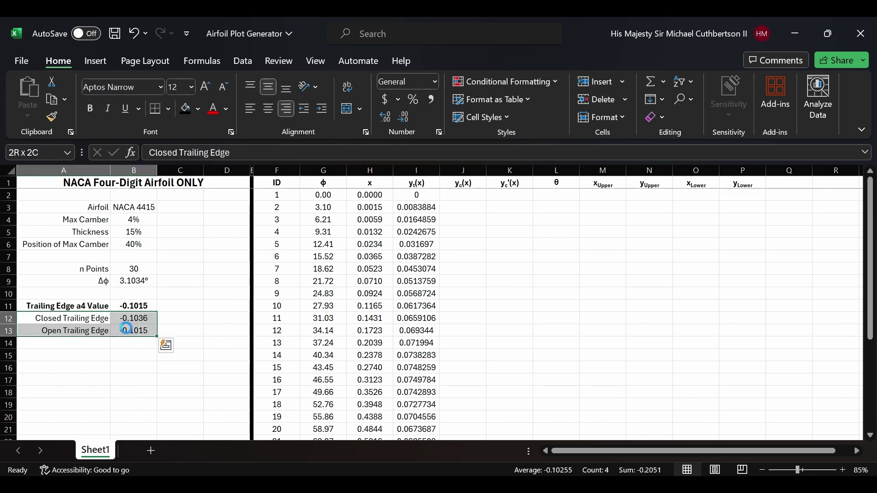
{"action": "key", "text": "ctrl+i"}
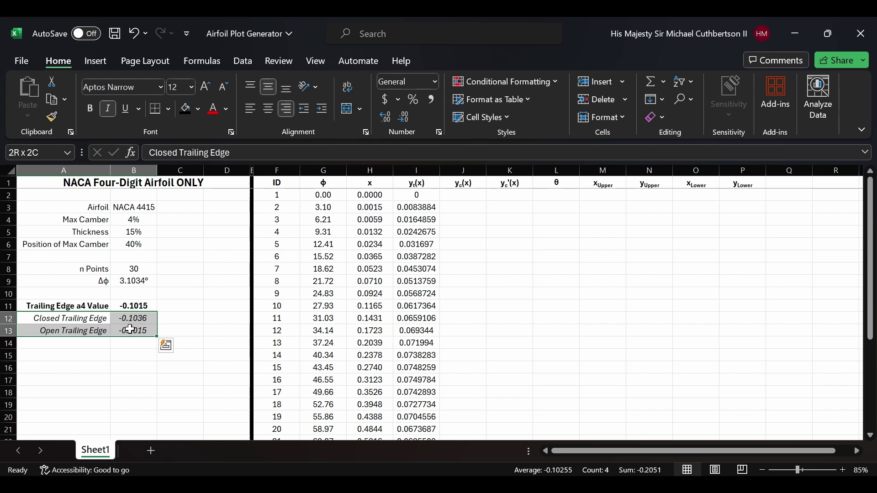
{"action": "left_click", "coordinate": [176, 329]}
{"action": "key", "text": "ctrl+s"}
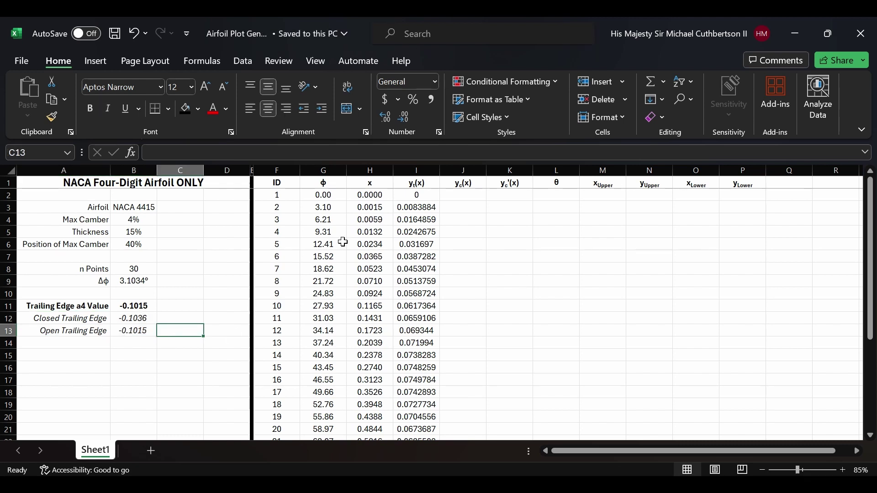
- Format the thickness values in column I to four decimal places for all 30 points
{"action": "left_click", "coordinate": [430, 194]}
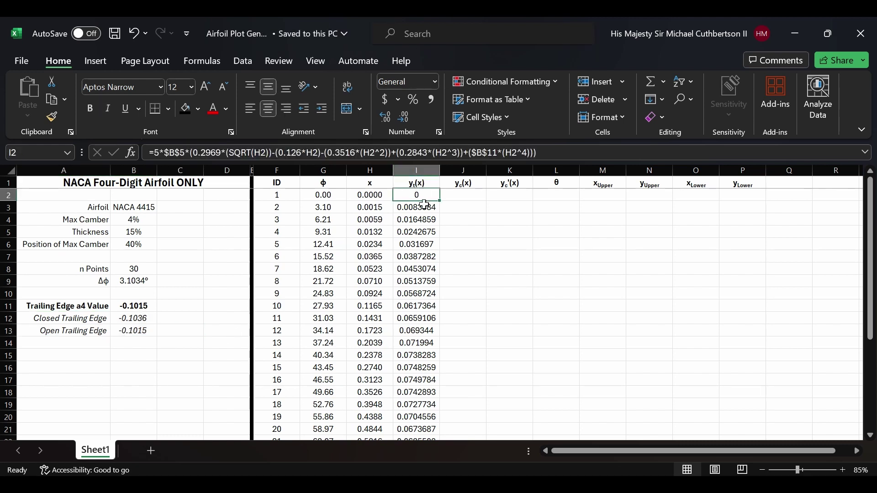
{"action": "scroll", "coordinate": [425, 287], "scroll_direction": "down", "scroll_amount": 7}
{"action": "left_click", "coordinate": [423, 291], "text": "shift"}
- Write the camber line formula =B4*((2*B6-H2)*H2)/B6^2 in J2
{"action": "key", "text": "Right"}
{"action": "type", "text": "="}
{"action": "left_click", "coordinate": [132, 221]}
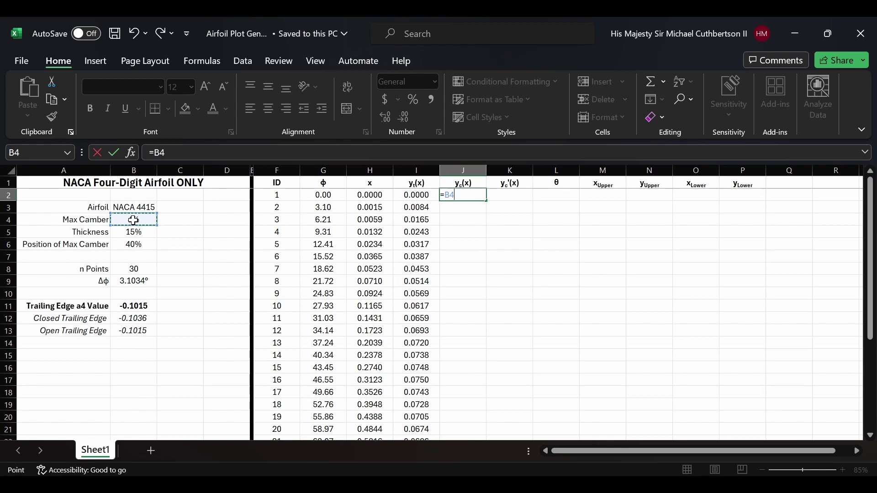
{"action": "type", "text": "*((2*"}
{"action": "left_click", "coordinate": [145, 245]}
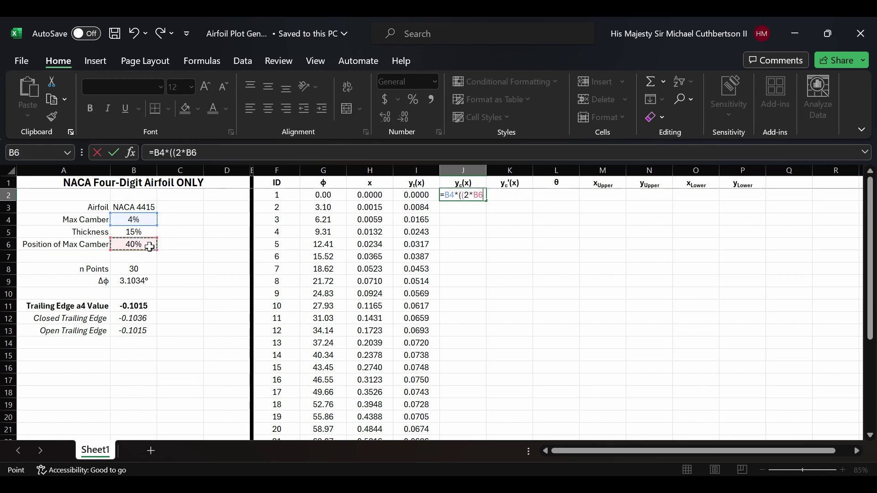
{"action": "type", "text": "-"}
{"action": "left_click", "coordinate": [380, 196]}
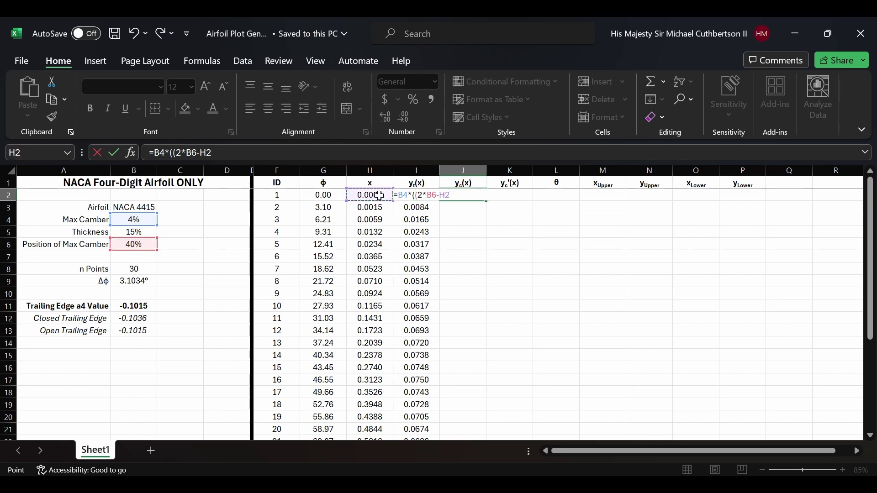
{"action": "type", "text": ")*"}
{"action": "left_click", "coordinate": [379, 195]}
{"action": "type", "text": ")/"}
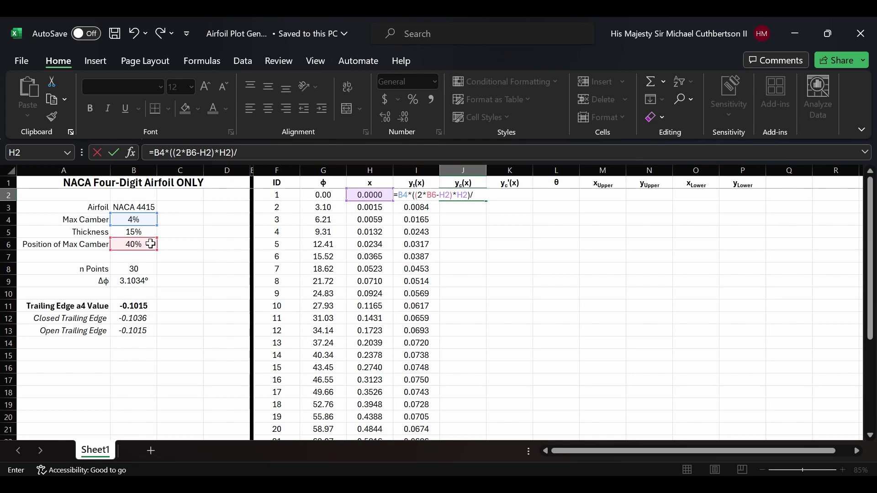
{"action": "left_click", "coordinate": [151, 245]}
{"action": "type", "text": "^2"}
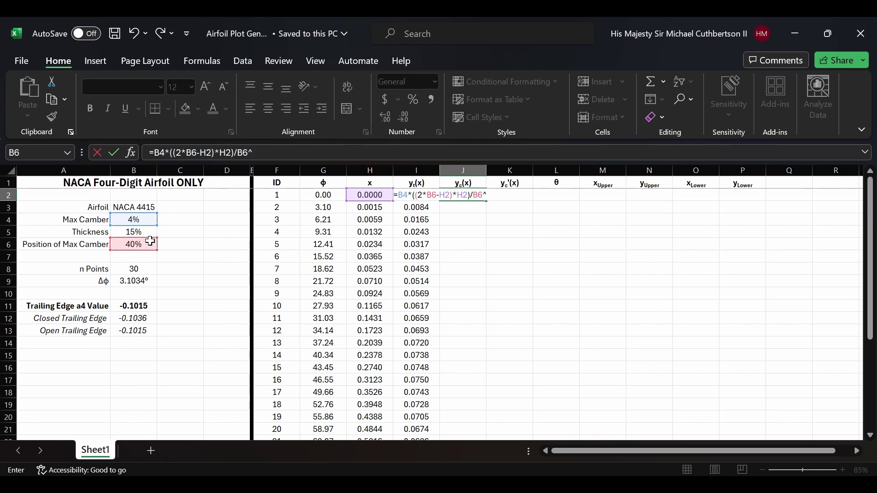
- Add parentheses in the J2 formula around B6^2 and around the whole fraction, giving =B4*(((2*B6-H2)*H2)/(B6^2))
{"action": "left_click", "coordinate": [476, 196]}
{"action": "type", "text": "("}
{"action": "left_click", "coordinate": [500, 196]}
{"action": "type", "text": ")"}
{"action": "left_click", "coordinate": [406, 197]}
{"action": "type", "text": "("}
{"action": "left_click", "coordinate": [514, 198]}
{"action": "type", "text": "_"}
{"action": "key", "text": "BackSpace"}
{"action": "type", "text": ")"}
- Make the J2 formula's references absolute so it reads =$B$4*(((2*$B$6-H2)*H2)/($B$6^2))
{"action": "left_click", "coordinate": [402, 195]}
{"action": "type", "text": "$"}
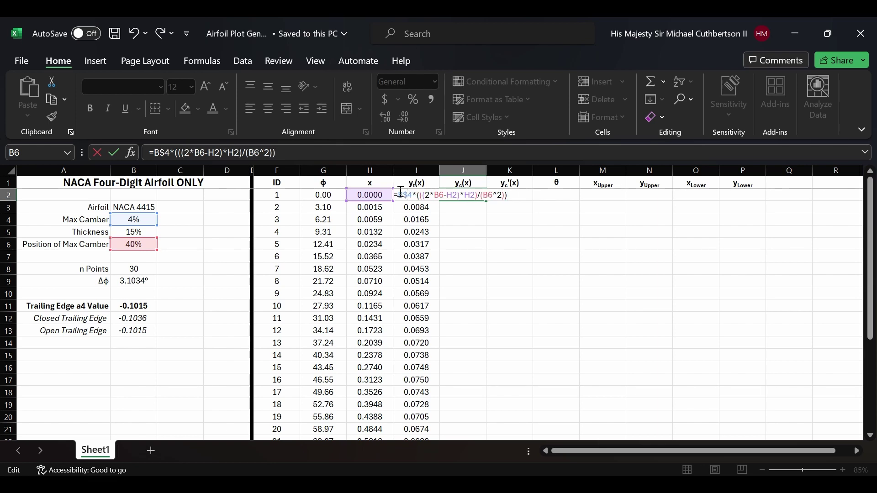
{"action": "left_click", "coordinate": [401, 195]}
{"action": "type", "text": "$"}
{"action": "left_click", "coordinate": [444, 195]}
{"action": "type", "text": "$"}
{"action": "left_click", "coordinate": [440, 195]}
{"action": "type", "text": "$B$"}
{"action": "left_click", "coordinate": [503, 196]}
{"action": "type", "text": "$"}
{"action": "left_click", "coordinate": [497, 196]}
{"action": "type", "text": "$B$"}
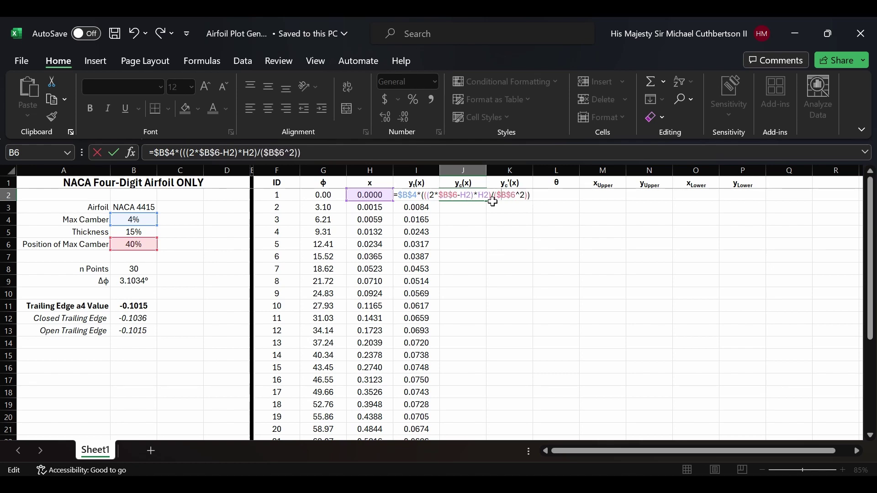
- Confirm the J2 camber formula and fill it down to J31 for all 30 points
{"action": "key", "text": "ctrl+Return"}
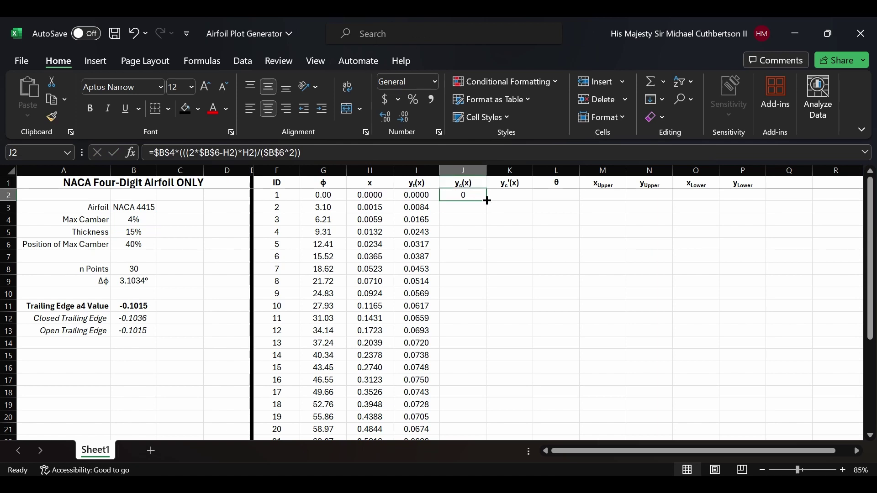
{"action": "left_click_drag", "start_coordinate": [487, 201], "coordinate": [455, 408]}
{"action": "scroll", "coordinate": [530, 346], "scroll_direction": "up", "scroll_amount": 4}
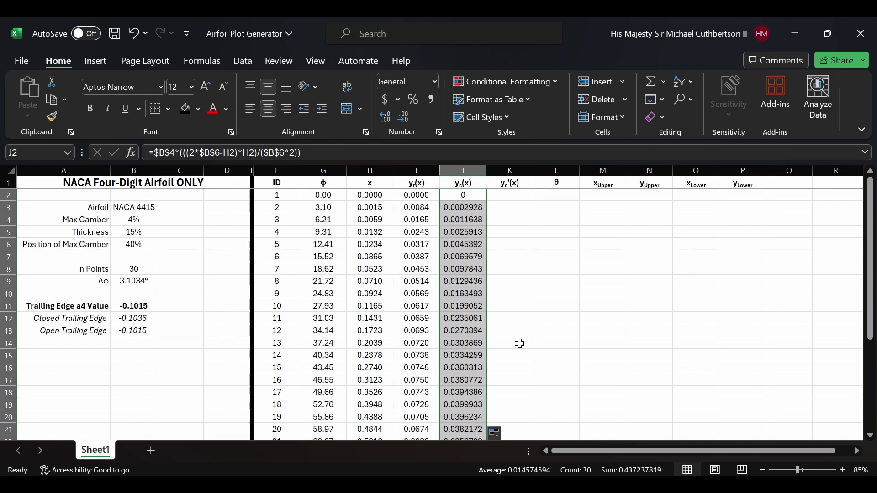
- Format the camber values in column J to four decimal places and save the workbook
{"action": "left_click", "coordinate": [403, 119]}
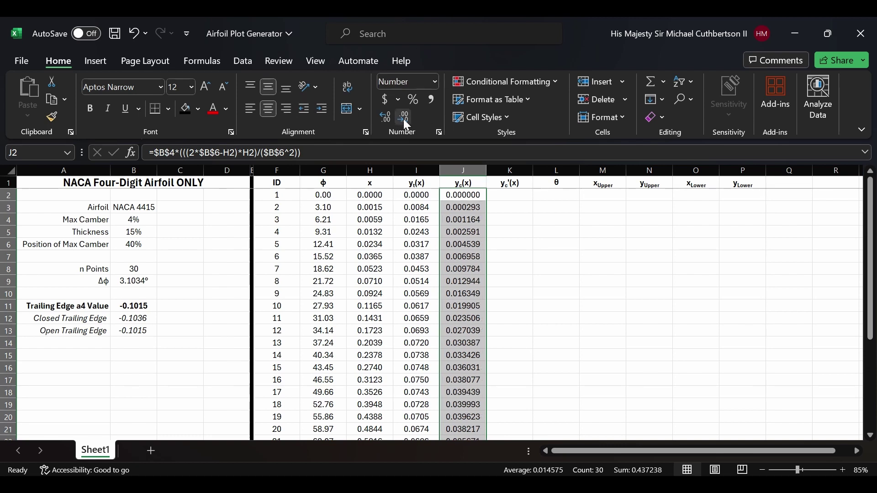
{"action": "double_click", "coordinate": [404, 119]}
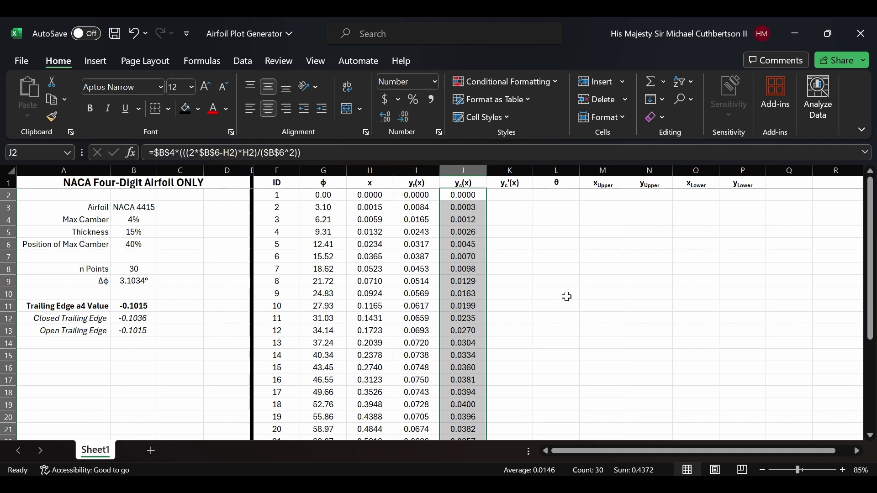
{"action": "key", "text": "ctrl+s"}
- Start the camber slope formula in K2 with the parenthesised term =((2*B4)/B6)
{"action": "left_click", "coordinate": [510, 196]}
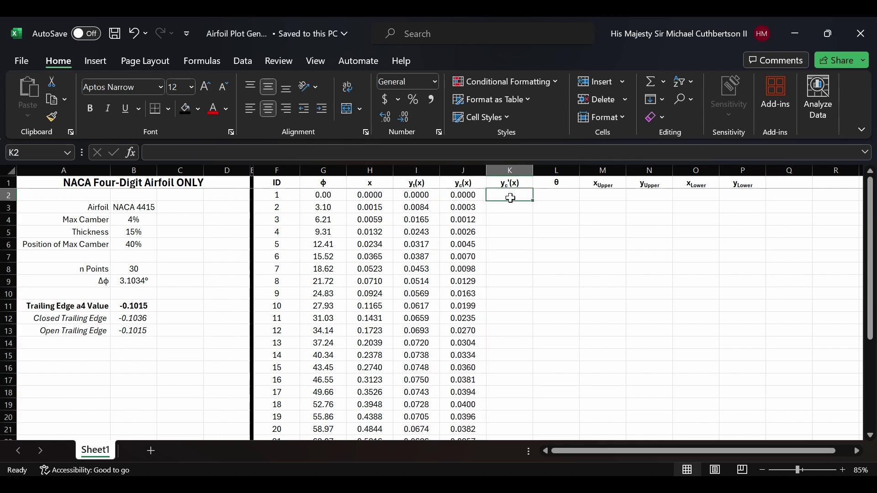
{"action": "type", "text": "=(2*"}
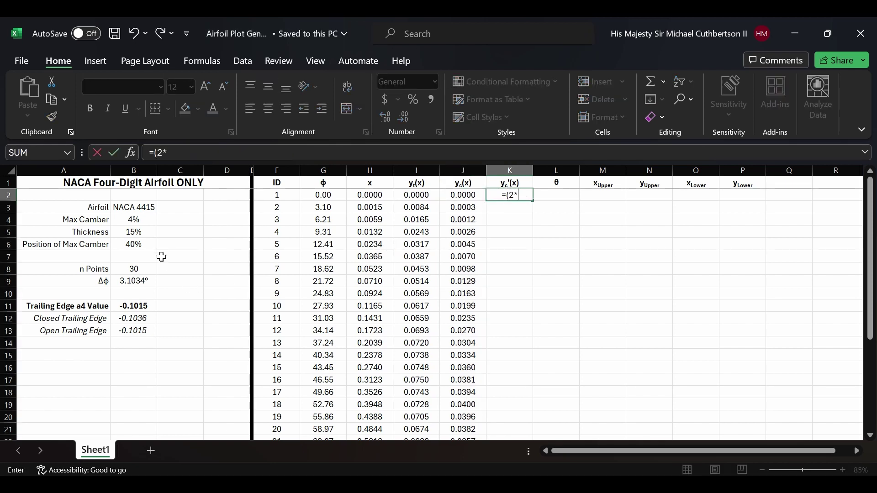
{"action": "left_click", "coordinate": [142, 221]}
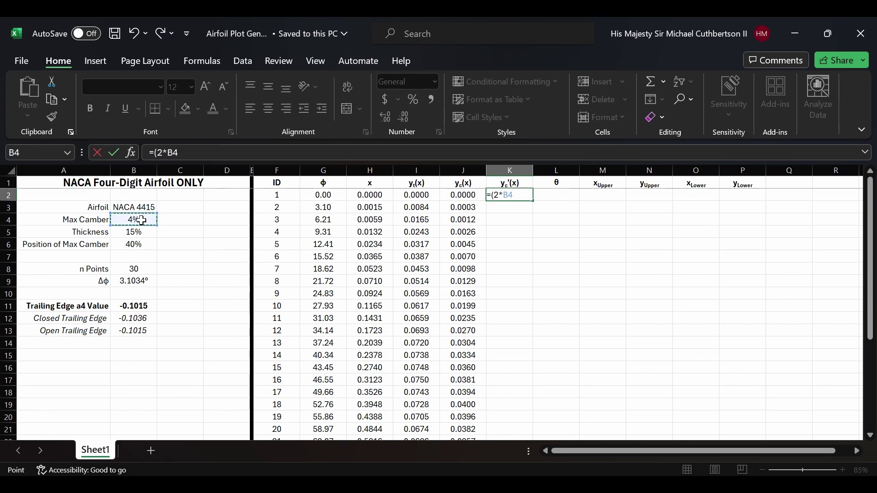
{"action": "type", "text": ")/"}
{"action": "left_click", "coordinate": [135, 245]}
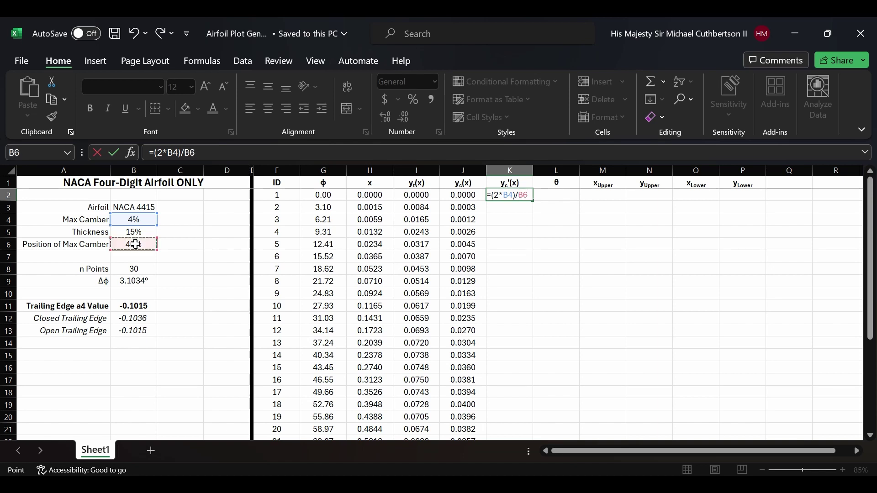
{"action": "type", "text": ")"}
{"action": "key", "text": "Home"}
{"action": "key", "text": "Right"}
{"action": "type", "text": "("}
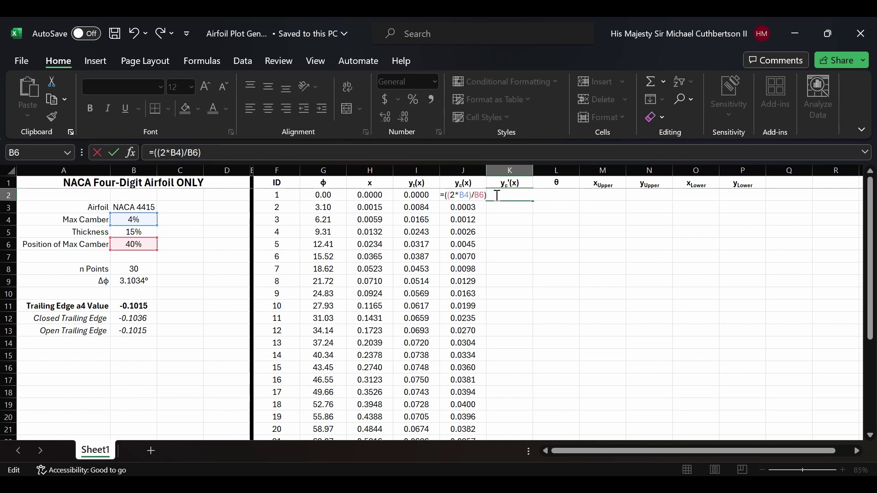
- Multiply the K2 camber slope formula by the term (1-(H2/B6))
{"action": "type", "text": "*(1-("}
{"action": "left_click", "coordinate": [376, 194]}
{"action": "type", "text": "/"}
{"action": "left_click", "coordinate": [133, 245]}
{"action": "type", "text": ")"}
- Make the B4 and B6 references absolute so K2 reads =((2*$B$4)/$B$6)*(1-(H2/$B$6))
{"action": "left_click", "coordinate": [522, 197]}
{"action": "key", "text": "F4"}
{"action": "left_click", "coordinate": [475, 196]}
{"action": "key", "text": "F4"}
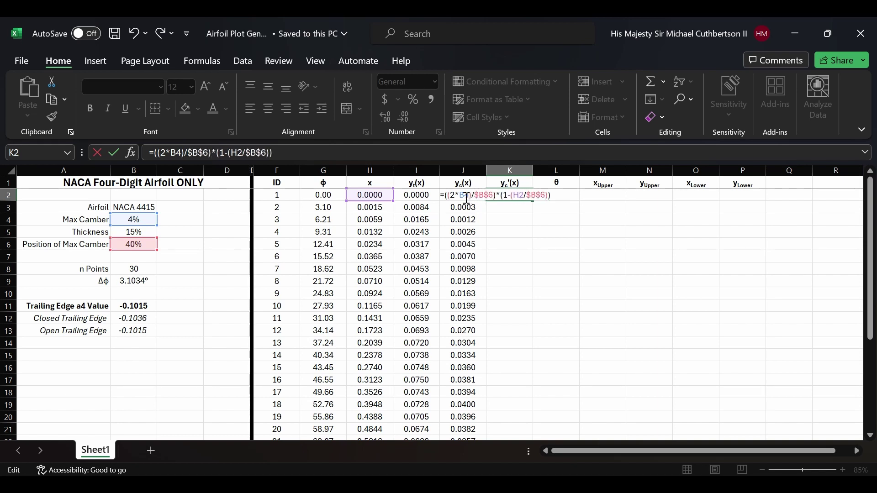
{"action": "left_click", "coordinate": [465, 196]}
{"action": "key", "text": "F4"}
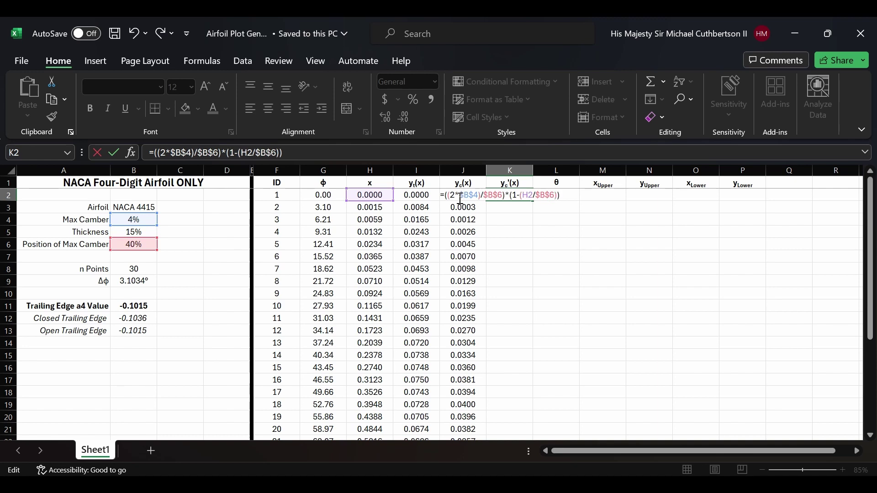
- Confirm the K2 formula, fill it down for all 30 points, and format the camber slope values to four decimal places
{"action": "key", "text": "ctrl+Return"}
{"action": "left_click_drag", "start_coordinate": [534, 201], "coordinate": [504, 420]}
{"action": "scroll", "coordinate": [505, 420], "scroll_direction": "up", "scroll_amount": 4}
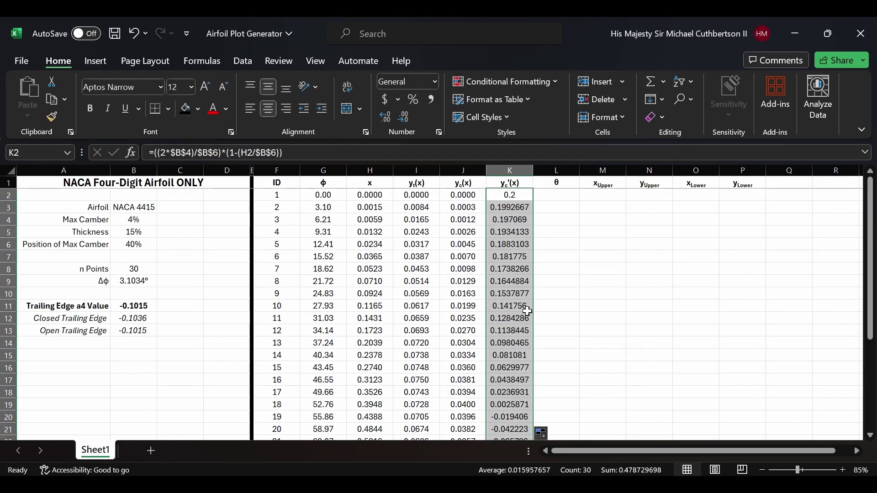
{"action": "left_click", "coordinate": [405, 117]}
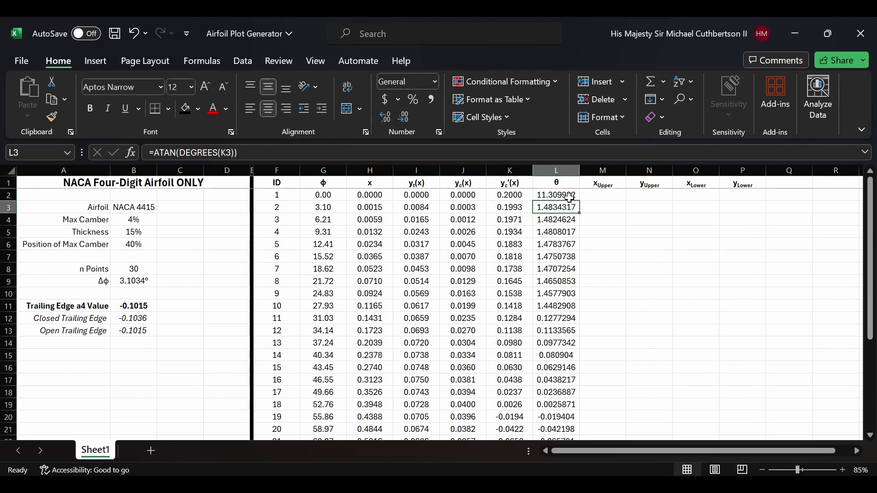
- Fill the θ formula =DEGREES(ATAN((K2))) from L2 down to L31, replacing the existing formulas below
{"action": "left_click", "coordinate": [577, 197]}
{"action": "left_click_drag", "start_coordinate": [578, 199], "coordinate": [555, 418]}
{"action": "scroll", "coordinate": [577, 359], "scroll_direction": "up", "scroll_amount": 3}
{"action": "scroll", "coordinate": [577, 359], "scroll_direction": "up", "scroll_amount": 1}
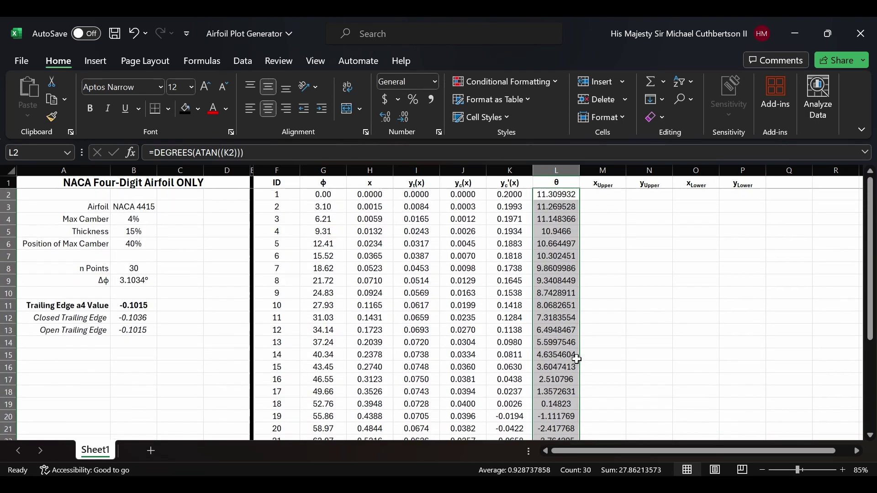
- Format the θ values in L2:L31 to four decimal places
{"action": "left_click", "coordinate": [576, 307]}
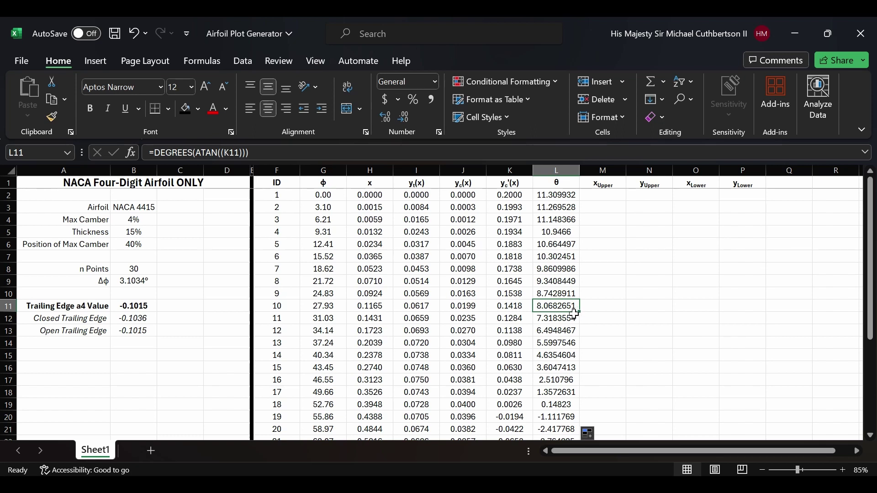
{"action": "left_click", "coordinate": [556, 195]}
{"action": "scroll", "coordinate": [562, 402], "scroll_direction": "down", "scroll_amount": 4}
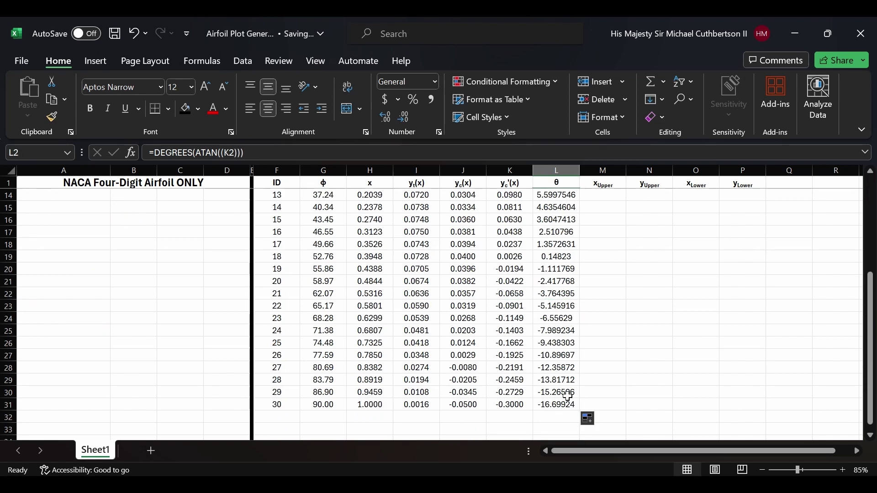
{"action": "left_click", "coordinate": [560, 410], "text": "shift"}
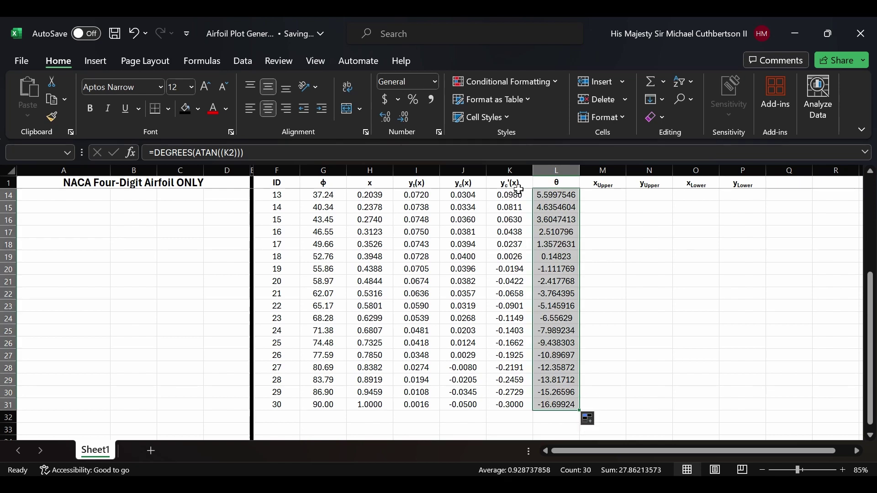
{"action": "left_click", "coordinate": [408, 115]}
{"action": "left_click", "coordinate": [407, 114]}
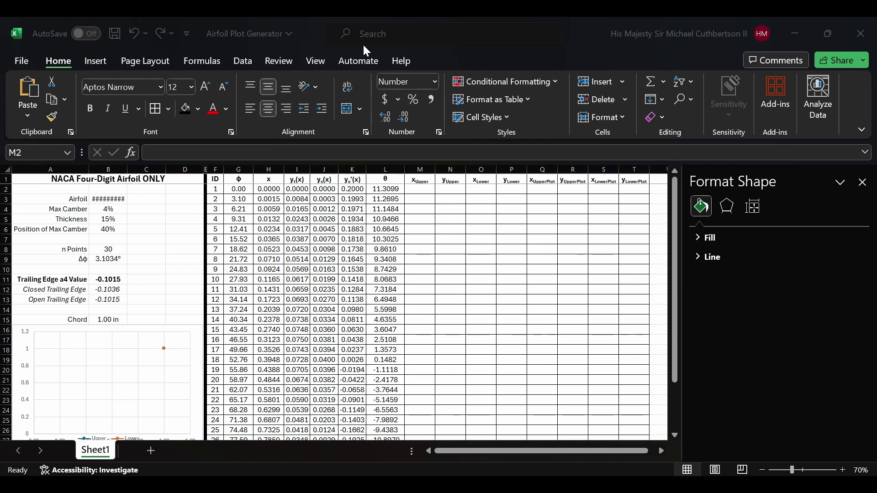
- Start the upper x-coordinate formula in M2 with =H2-(I2*(
{"action": "type", "text": "="}
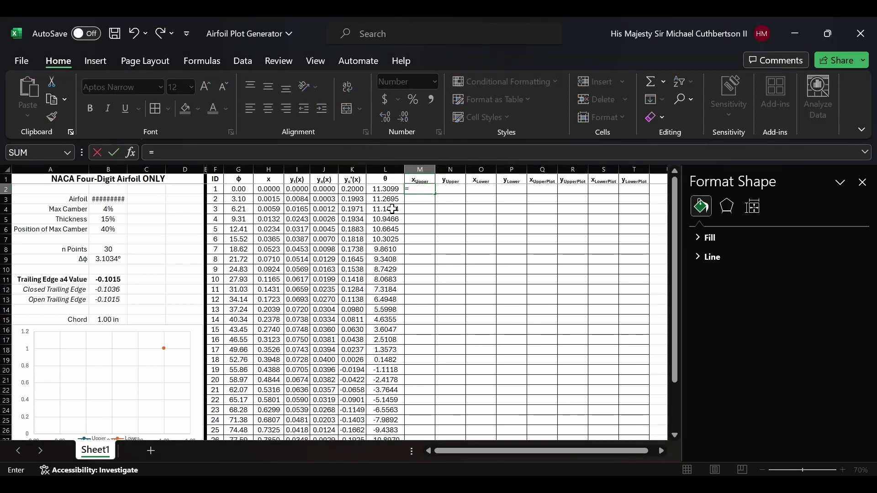
{"action": "left_click", "coordinate": [268, 189]}
{"action": "type", "text": "-("}
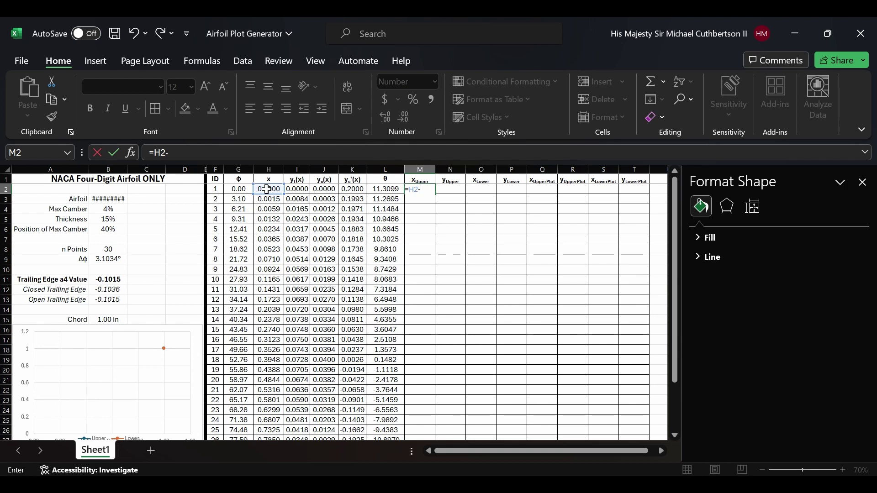
{"action": "left_click", "coordinate": [297, 188]}
{"action": "type", "text": "*("}
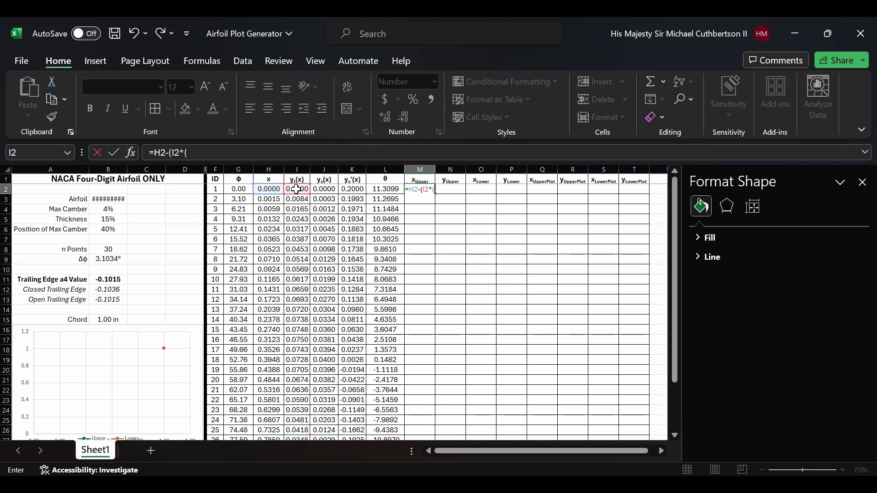
- Complete the M2 formula with the sine of θ in radians as =H2-(I2*(SIN(RADIANS(L2))))
{"action": "type", "text": "SIN("}
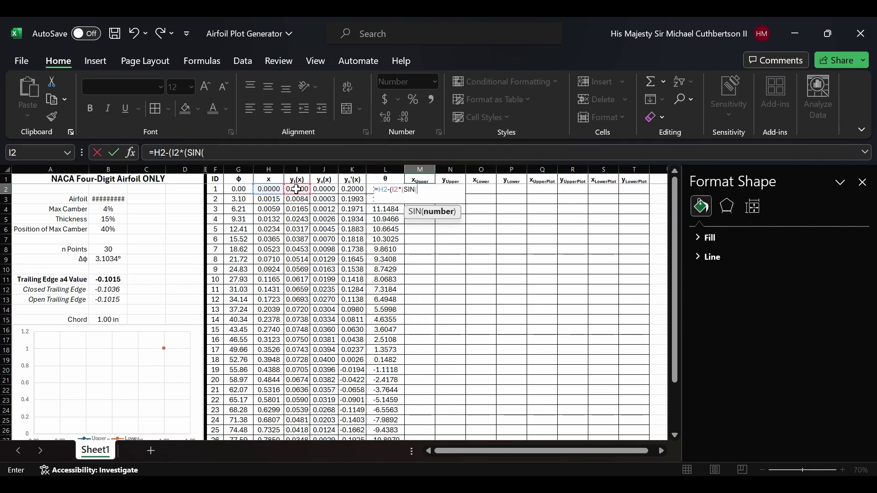
{"action": "type", "text": "RADIANS("}
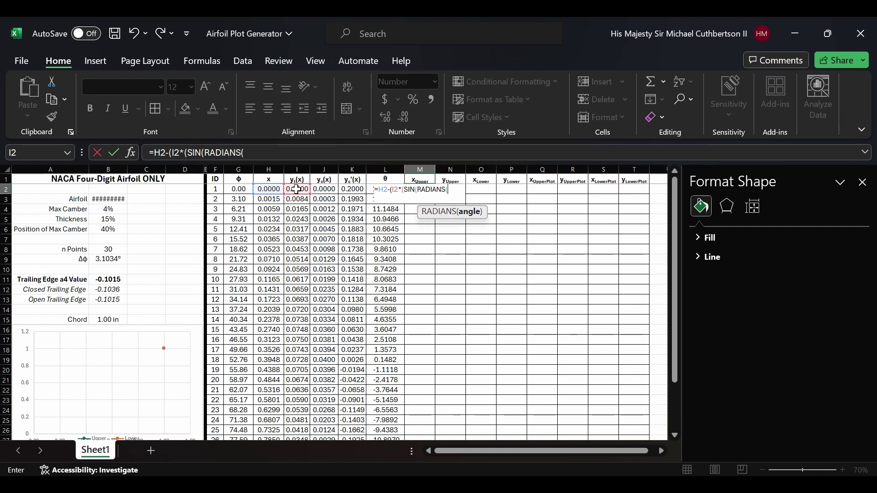
{"action": "left_click", "coordinate": [353, 190]}
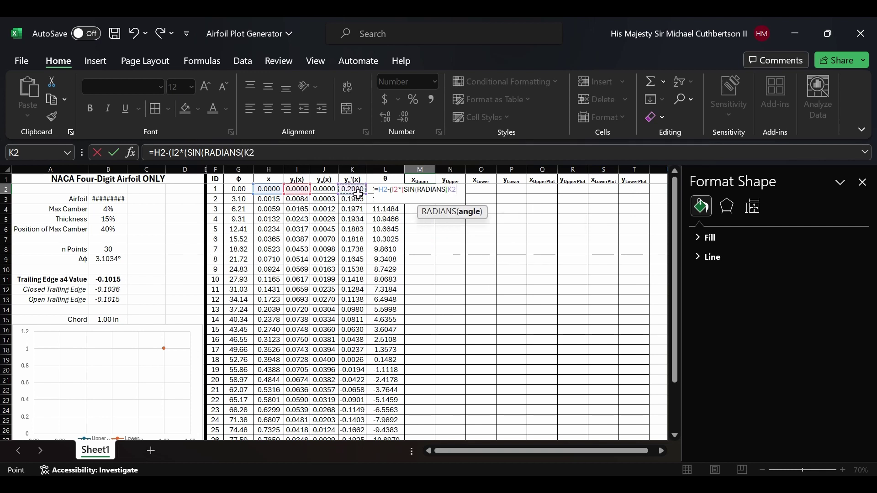
{"action": "key", "text": "BackSpace"}
{"action": "key", "text": "BackSpace"}
{"action": "type", "text": "L2"}
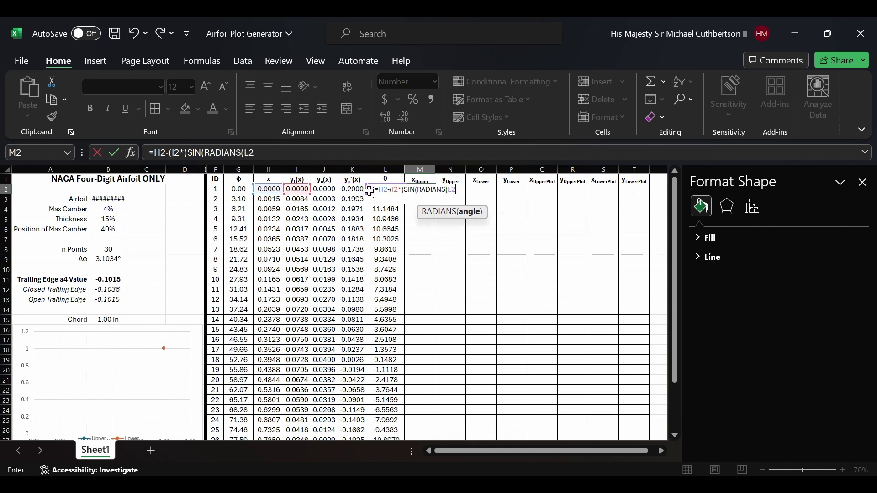
{"action": "type", "text": "))"}
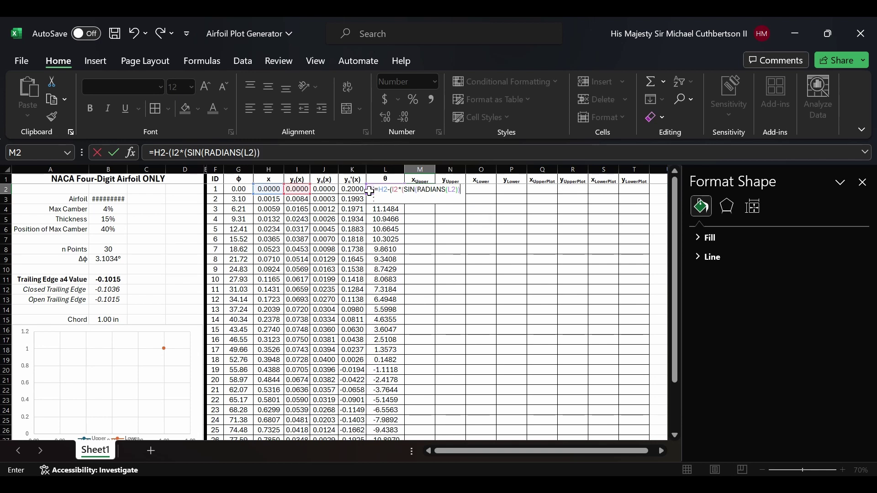
{"action": "key", "text": "Return"}
- Fill the upper x-coordinate formula from M2 down to the last of the 30 points
{"action": "left_click", "coordinate": [414, 309]}
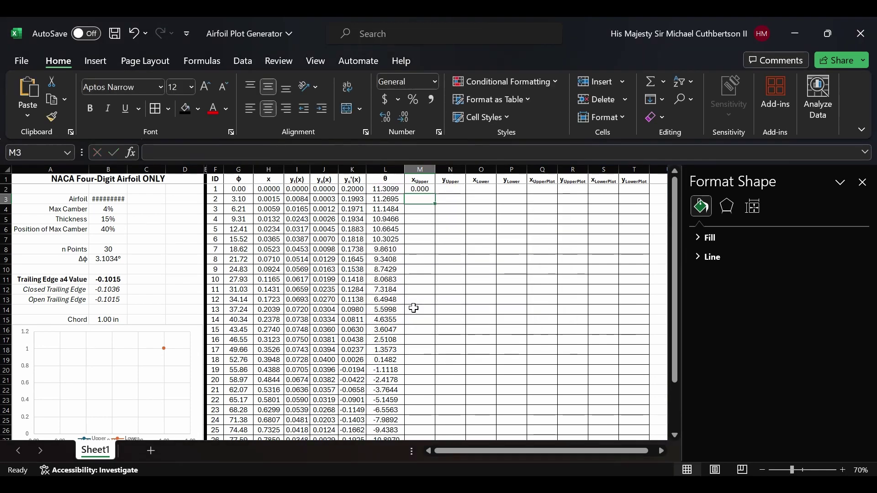
{"action": "left_click", "coordinate": [420, 189]}
{"action": "left_click_drag", "start_coordinate": [435, 194], "coordinate": [414, 426]}
{"action": "scroll", "coordinate": [462, 423], "scroll_direction": "up", "scroll_amount": 3}
{"action": "left_click", "coordinate": [452, 411]}
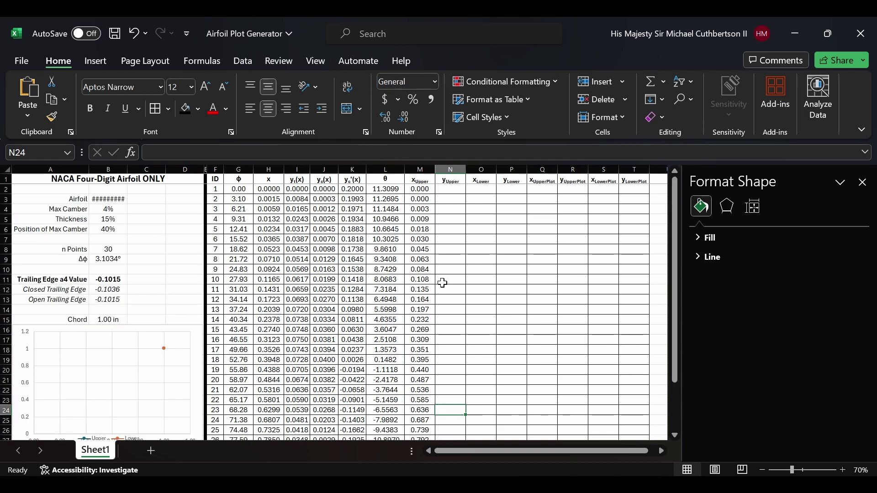
- Start the upper y-coordinate formula in N2 with =J2+(I2*
{"action": "left_click", "coordinate": [453, 188]}
{"action": "type", "text": "="}
{"action": "left_click", "coordinate": [322, 189]}
{"action": "type", "text": "+("}
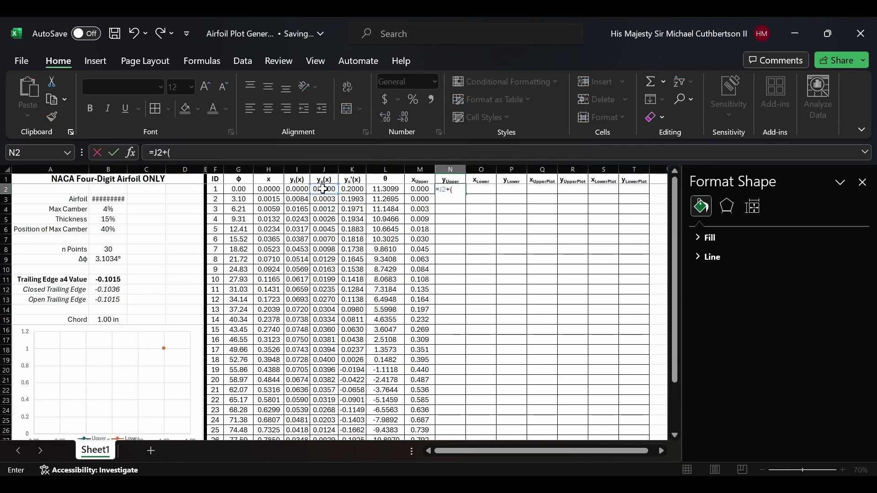
{"action": "left_click", "coordinate": [293, 191]}
{"action": "type", "text": "*"}
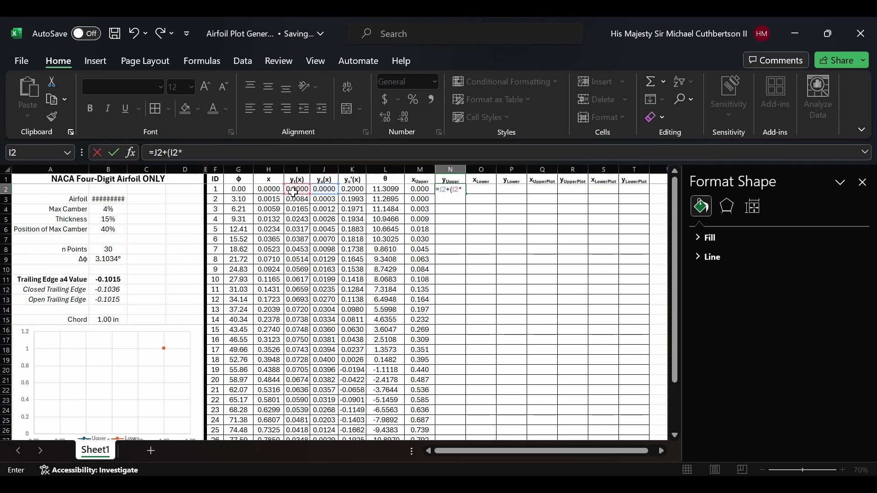
- Complete the N2 formula as =J2+(I2*COS(RADIANS(L2))) and fill it down to N31
{"action": "type", "text": "COS(RADIANS"}
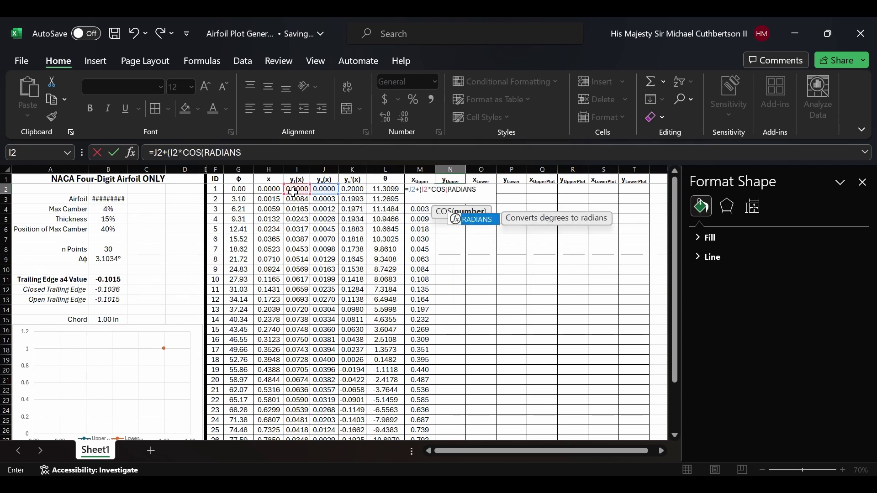
{"action": "type", "text": "("}
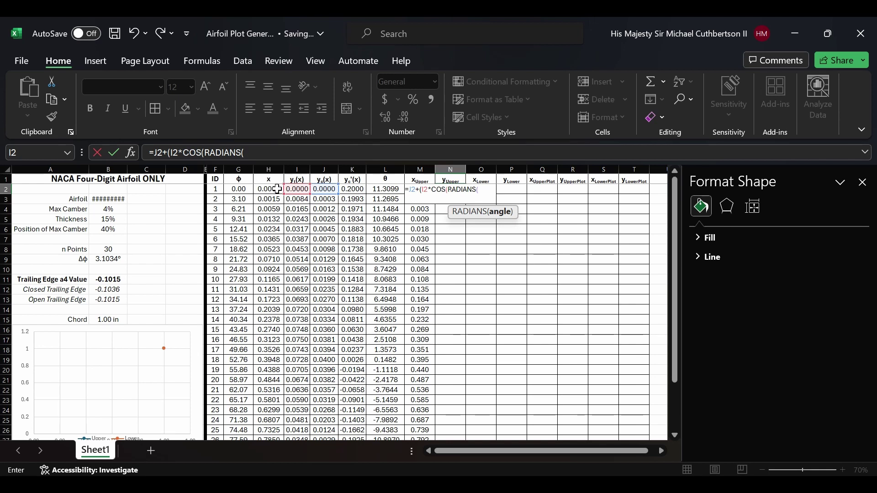
{"action": "left_click", "coordinate": [389, 188]}
{"action": "type", "text": "))"}
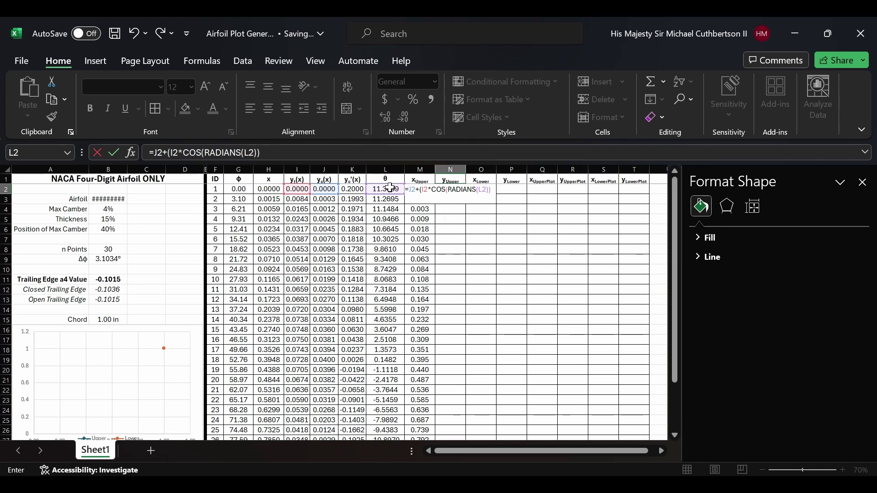
{"action": "type", "text": ")"}
{"action": "key", "text": "ctrl+Return"}
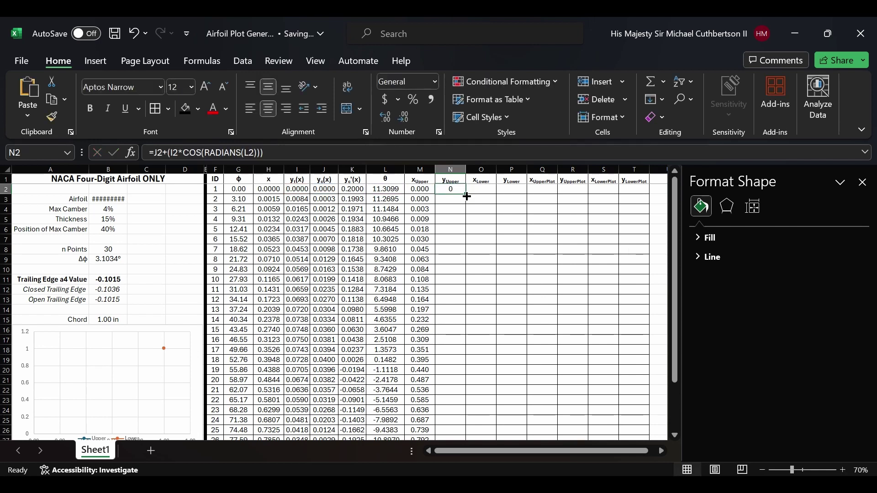
{"action": "left_click_drag", "start_coordinate": [466, 196], "coordinate": [454, 424]}
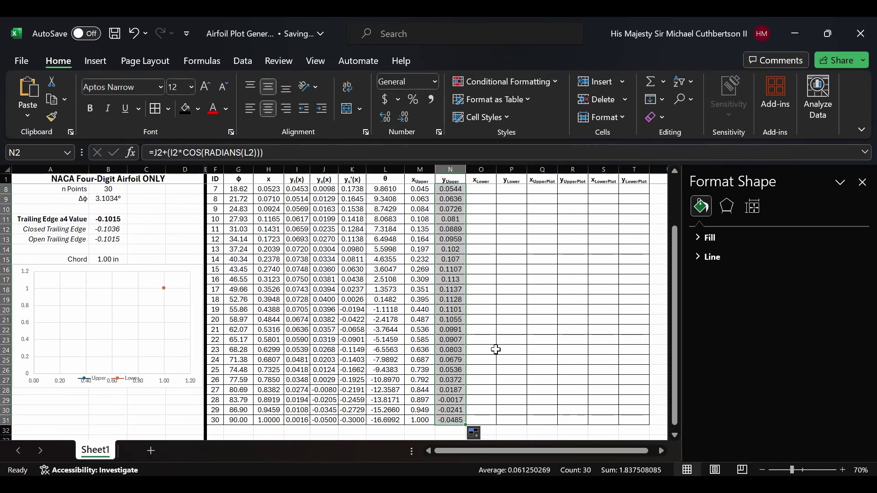
{"action": "scroll", "coordinate": [496, 350], "scroll_direction": "up", "scroll_amount": 2}
- Enter the lower x-coordinate formula =H2+(I2*SIN(RADIANS(L2))) in O2 and fill it down for all 30 points
{"action": "left_click", "coordinate": [481, 188]}
{"action": "type", "text": "="}
{"action": "left_click", "coordinate": [258, 191]}
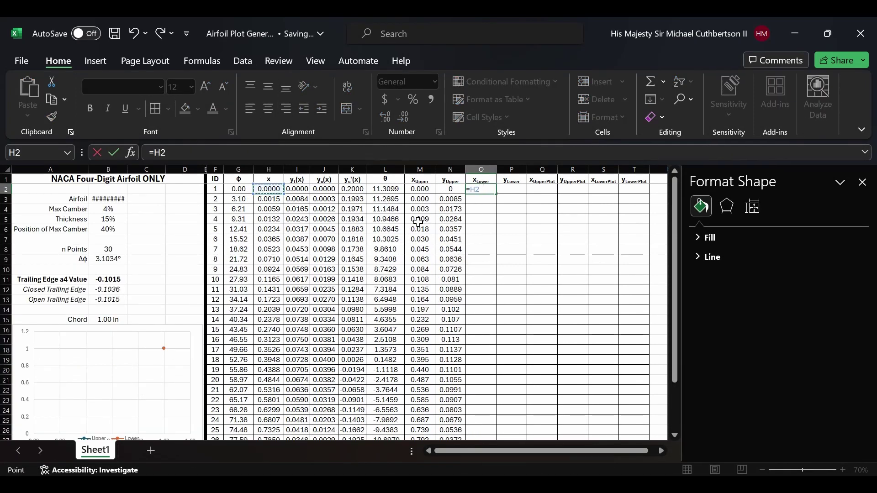
{"action": "type", "text": "+("}
{"action": "left_click", "coordinate": [299, 190]}
{"action": "type", "text": "*SIN(RADIANS("}
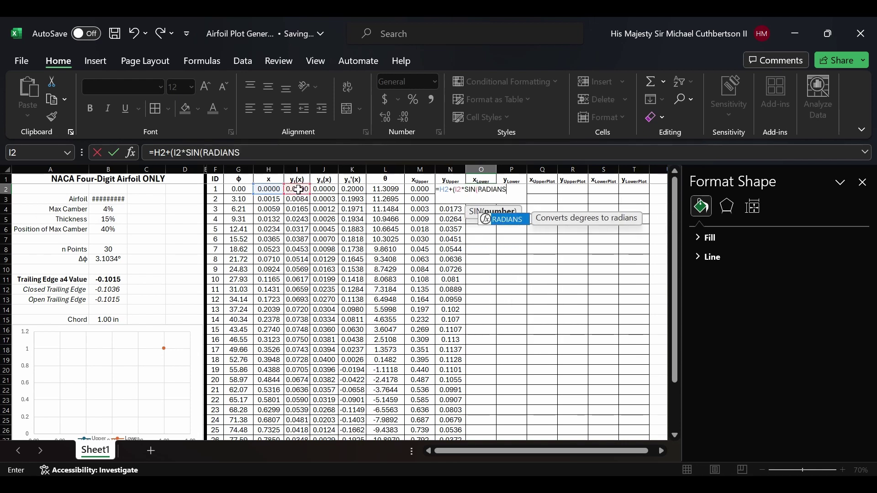
{"action": "left_click", "coordinate": [388, 190]}
{"action": "type", "text": "))"}
{"action": "key", "text": "Return"}
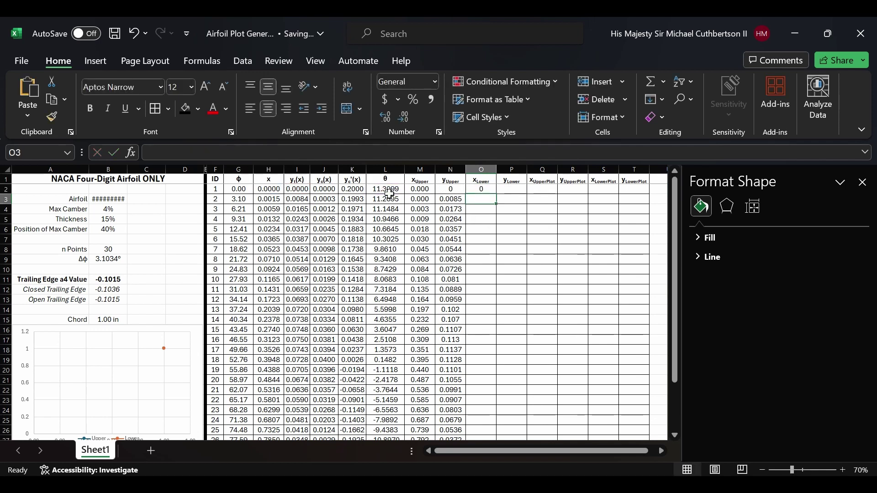
{"action": "left_click", "coordinate": [482, 189]}
{"action": "left_click_drag", "start_coordinate": [496, 193], "coordinate": [491, 456]}
- Enter the lower y-coordinate formula =J2-(I2*(COS(RADIANS(L2)))) in P2
{"action": "left_click", "coordinate": [512, 189]}
{"action": "type", "text": "="}
{"action": "left_click", "coordinate": [319, 189]}
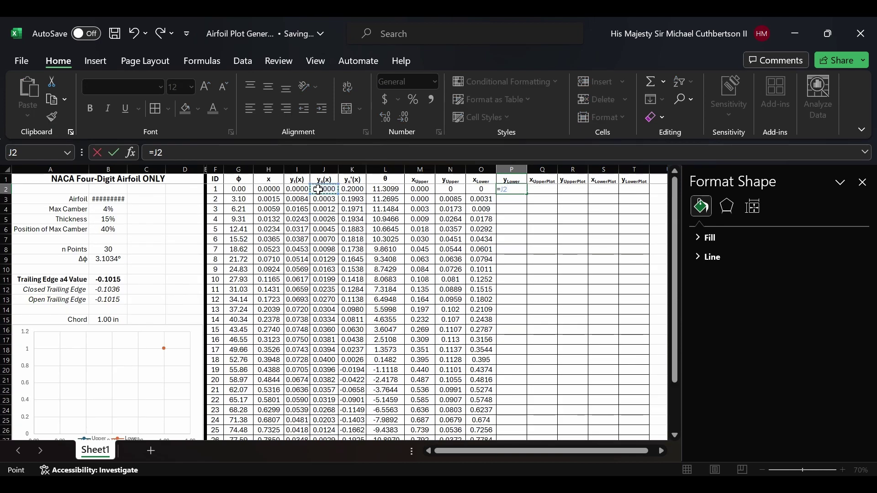
{"action": "type", "text": "-("}
{"action": "left_click", "coordinate": [298, 189]}
{"action": "type", "text": "*"}
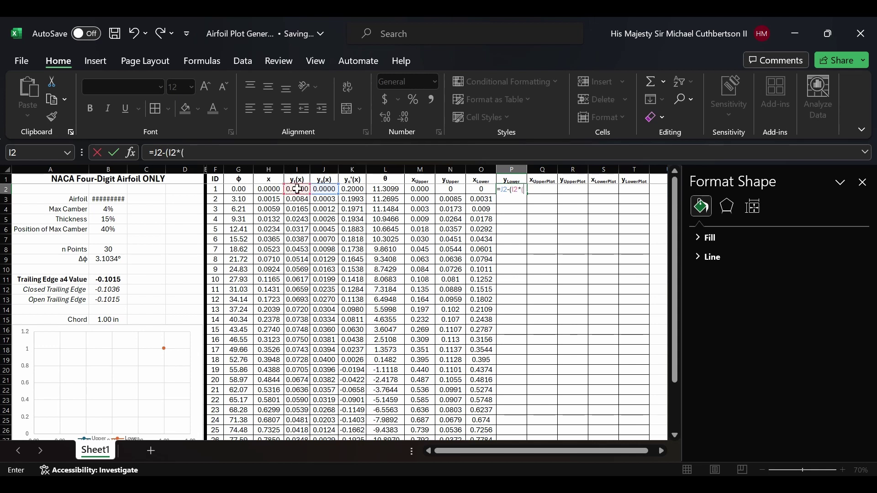
{"action": "type", "text": "(COS"}
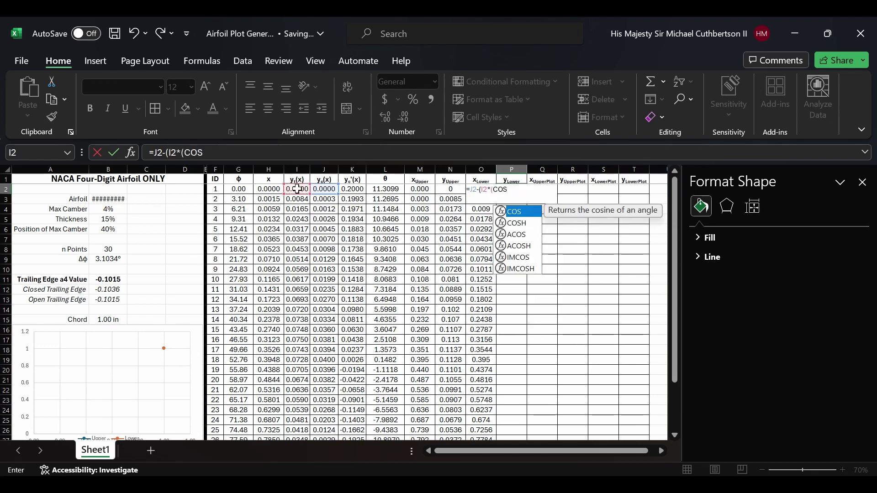
{"action": "type", "text": "(RADIANS("}
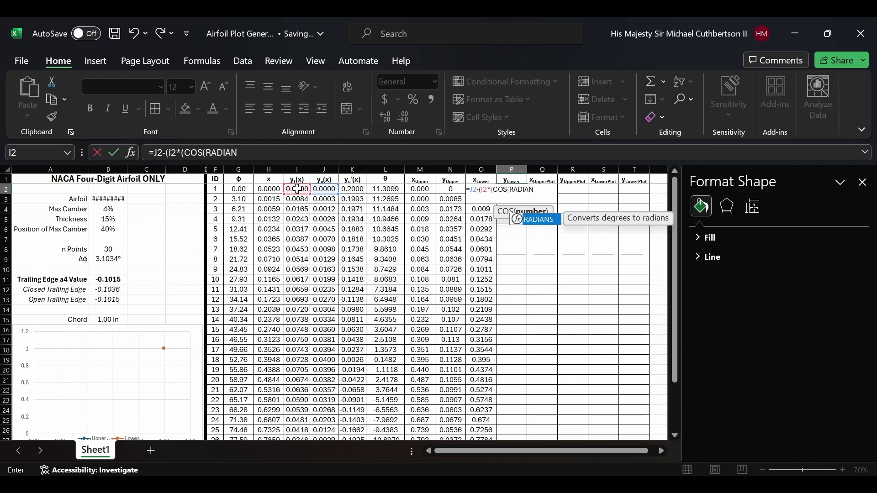
{"action": "left_click", "coordinate": [395, 190]}
{"action": "type", "text": ")))"}
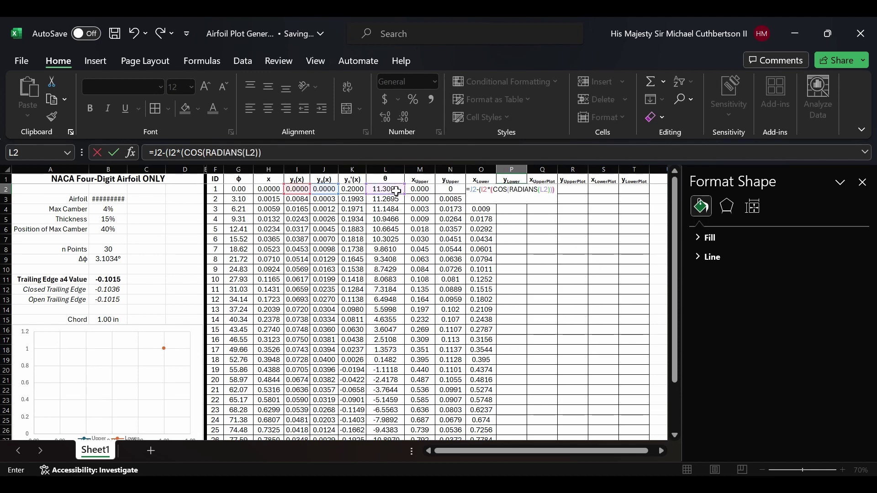
{"action": "key", "text": "Return"}
{"action": "key", "text": "Return"}
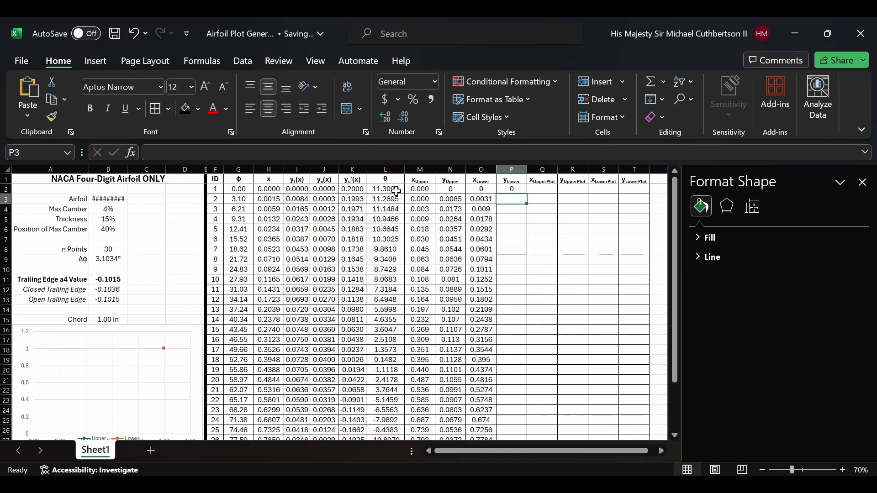
- Fill the lower y-coordinate formula from P2 down to P31
{"action": "left_click", "coordinate": [512, 189]}
{"action": "left_click_drag", "start_coordinate": [527, 194], "coordinate": [511, 430]}
{"action": "scroll", "coordinate": [523, 400], "scroll_direction": "up", "scroll_amount": 2}
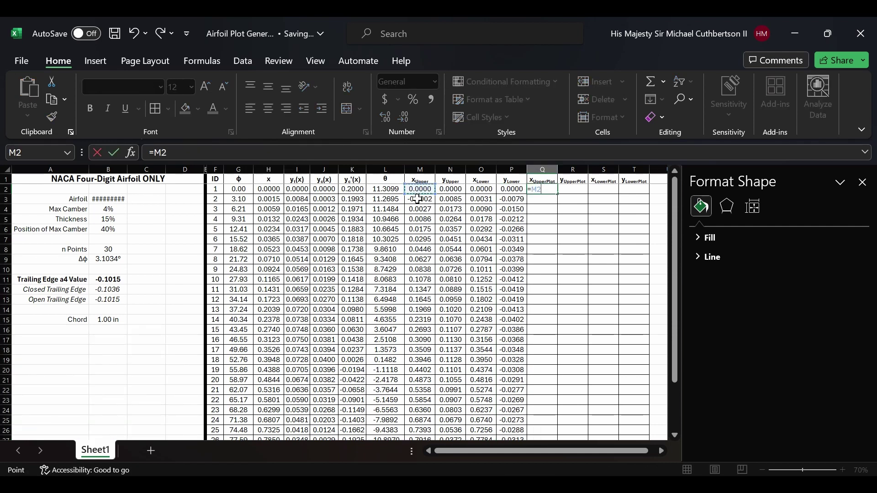
- Complete the upper plot x-coordinate formula in Q2 as =M2*$B$15 and fill it down to Q31
{"action": "type", "text": "*"}
{"action": "left_click", "coordinate": [121, 321]}
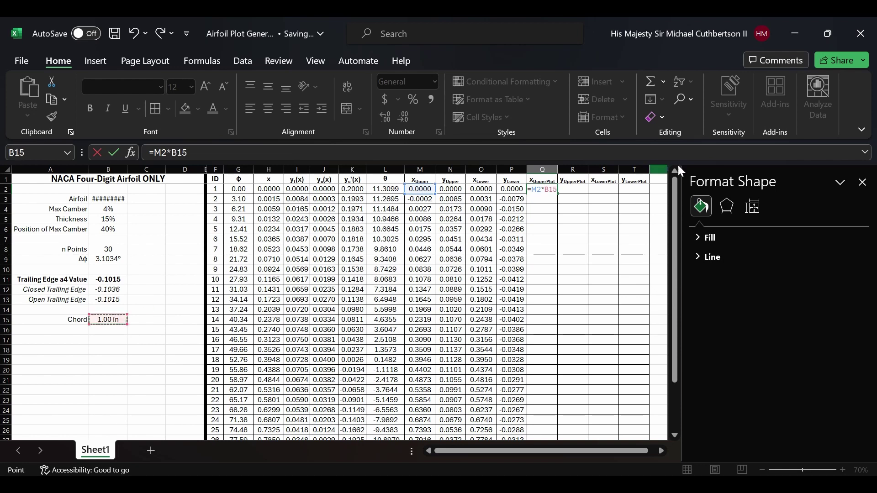
{"action": "left_click", "coordinate": [550, 192]}
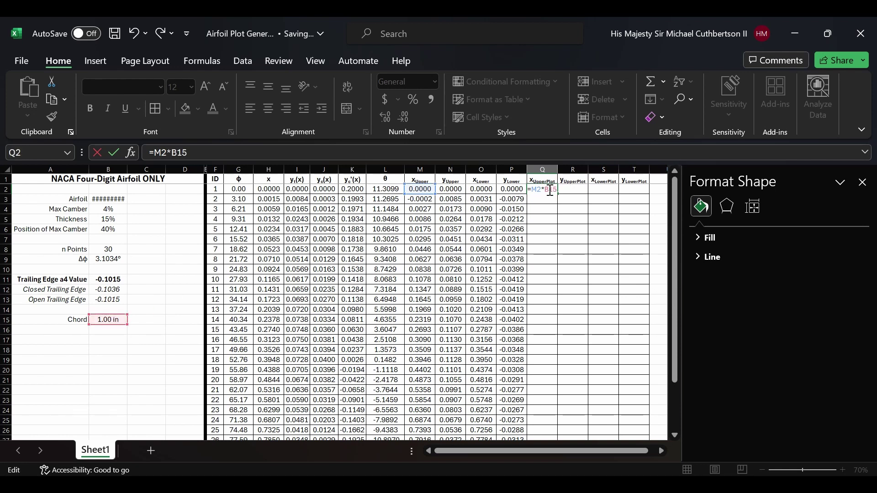
{"action": "type", "text": "$"}
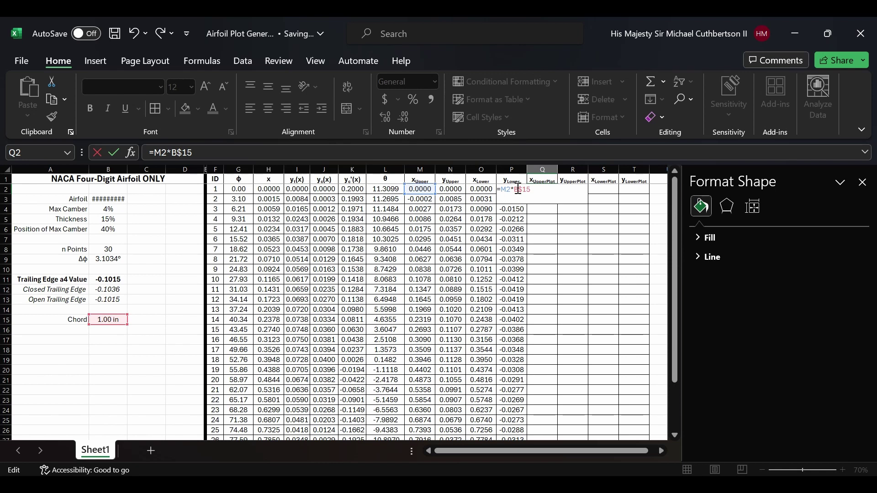
{"action": "left_click", "coordinate": [515, 189]}
{"action": "type", "text": "$"}
{"action": "key", "text": "Return"}
{"action": "left_click", "coordinate": [543, 190]}
{"action": "left_click_drag", "start_coordinate": [558, 195], "coordinate": [548, 422]}
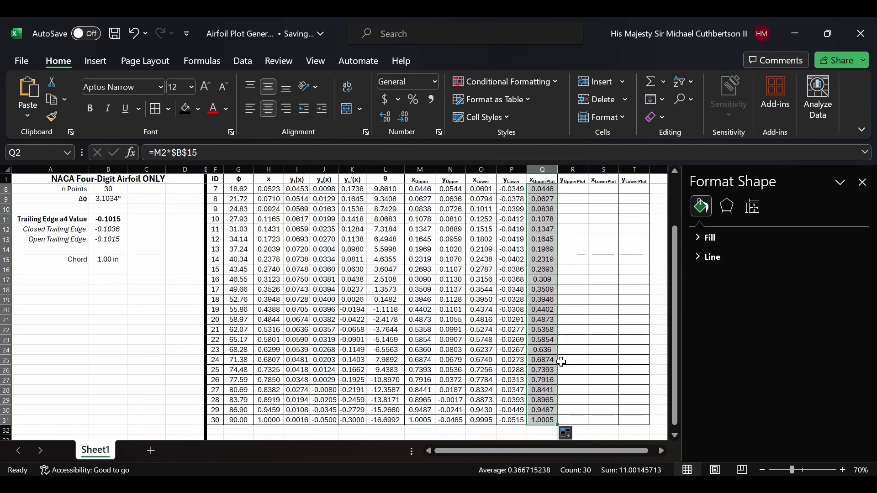
- Enter the upper plot y-coordinate formula =N2*$B$15 in R2
{"action": "scroll", "coordinate": [561, 362], "scroll_direction": "up", "scroll_amount": 2}
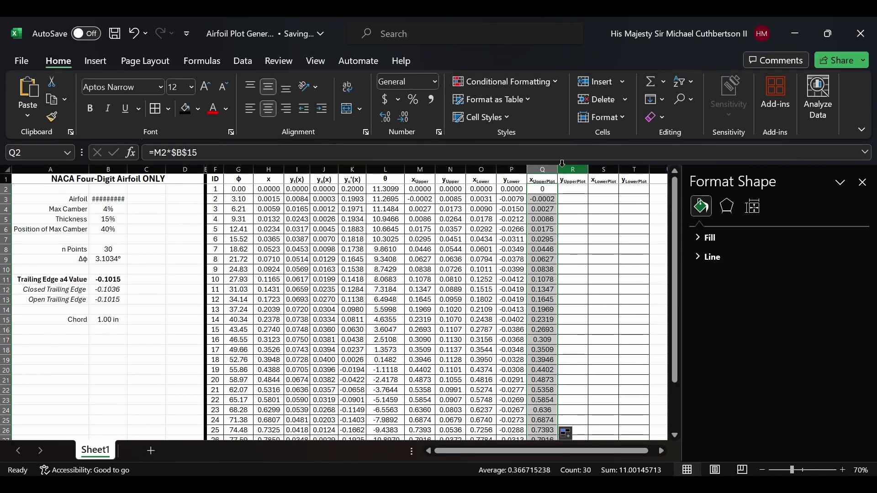
{"action": "left_click", "coordinate": [578, 193]}
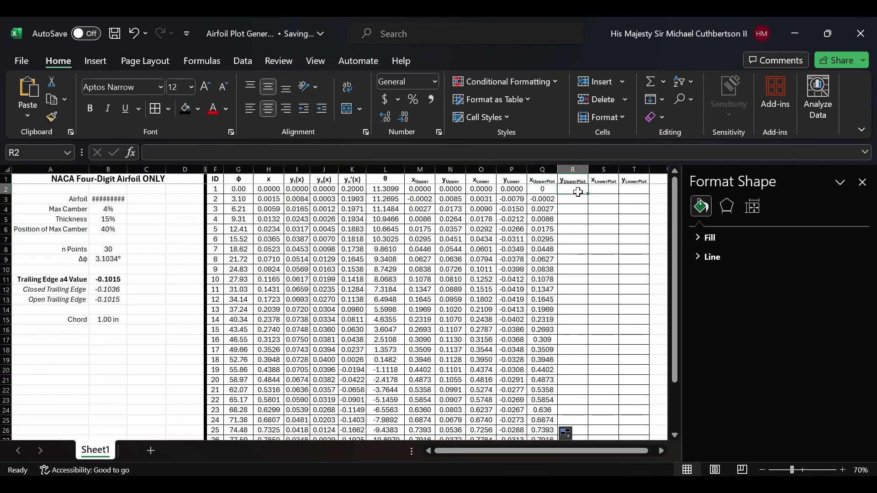
{"action": "type", "text": "=N2*"}
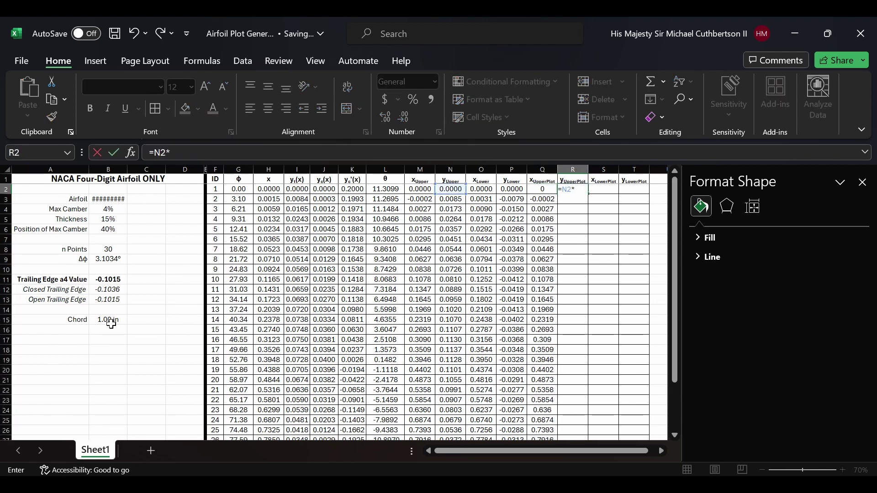
{"action": "left_click", "coordinate": [110, 321]}
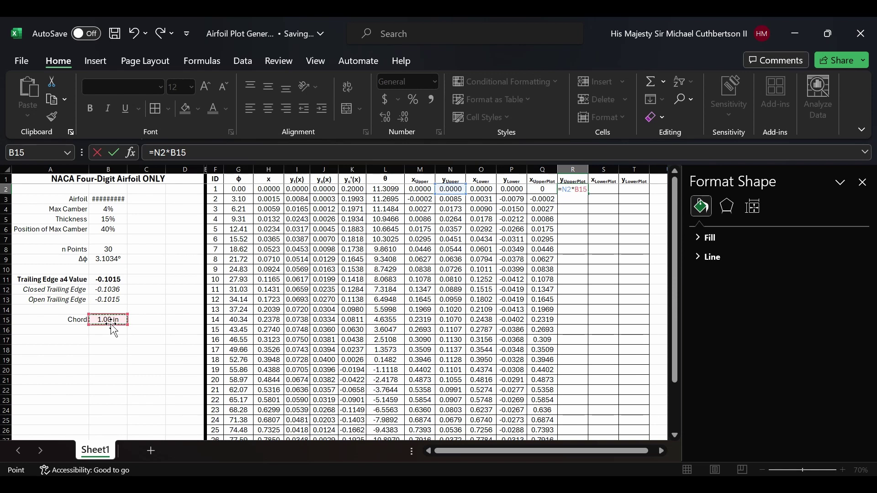
{"action": "left_click", "coordinate": [582, 191]}
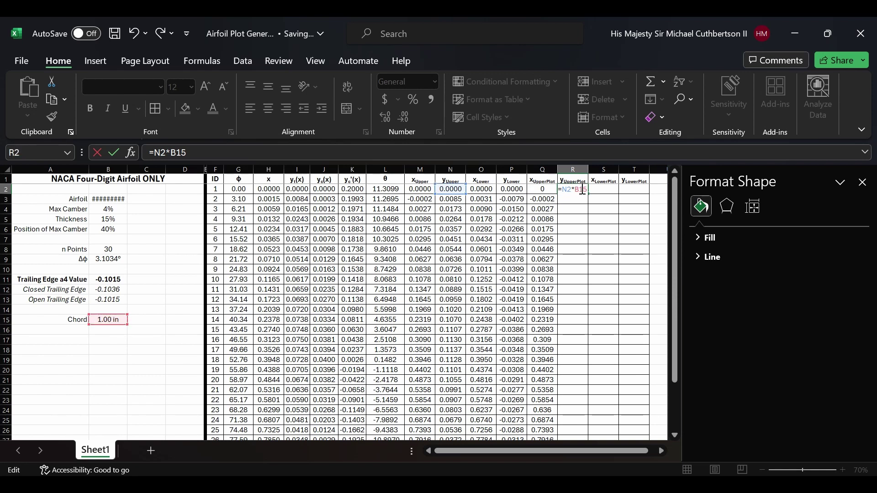
{"action": "key", "text": "F4"}
{"action": "key", "text": "F4"}
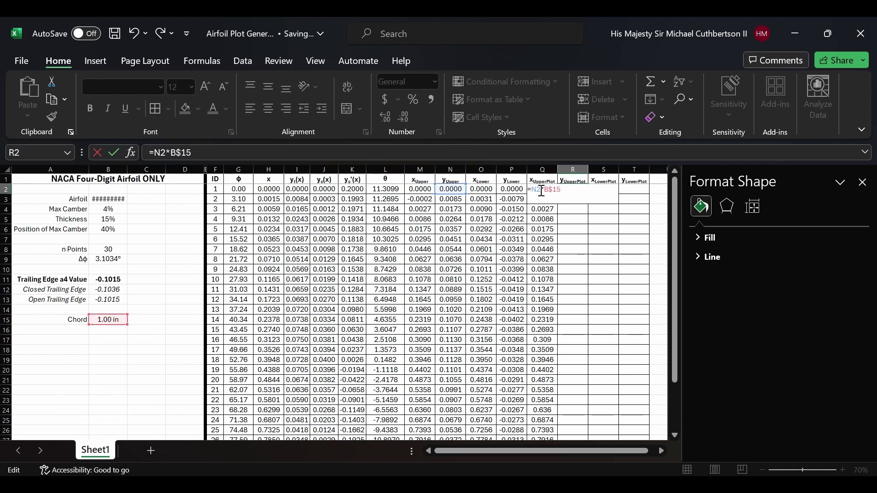
{"action": "type", "text": "$"}
{"action": "key", "text": "Return"}
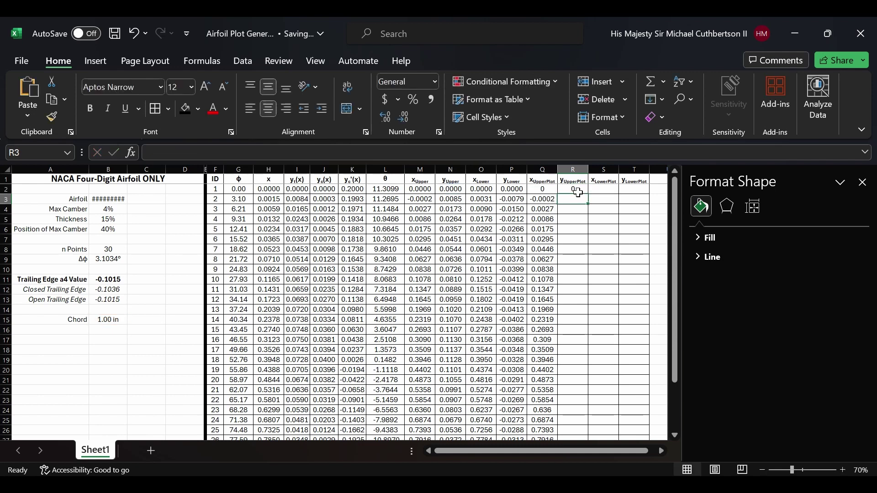
- Enter the lower plot x-coordinate formula =O2*$B$15 in S2
{"action": "left_click", "coordinate": [613, 188]}
{"action": "type", "text": "="}
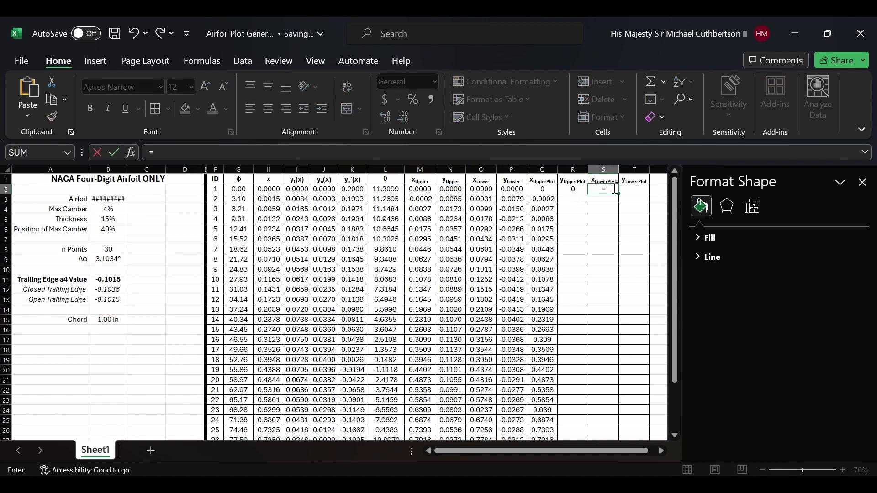
{"action": "left_click", "coordinate": [485, 188]}
{"action": "type", "text": "$B$15"}
{"action": "key", "text": "BackSpace"}
{"action": "key", "text": "BackSpace"}
{"action": "key", "text": "BackSpace"}
{"action": "key", "text": "BackSpace"}
{"action": "key", "text": "BackSpace"}
{"action": "type", "text": "*$B$15"}
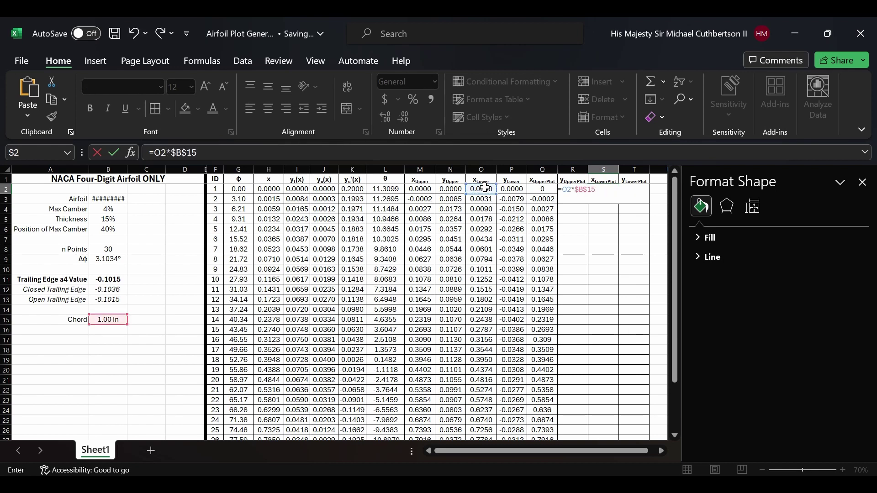
{"action": "key", "text": "Return"}
- Enter the lower plot y-coordinate formula =P2*$B$15 in T2 and fill R2:T2 down to row 31
{"action": "left_click", "coordinate": [646, 190]}
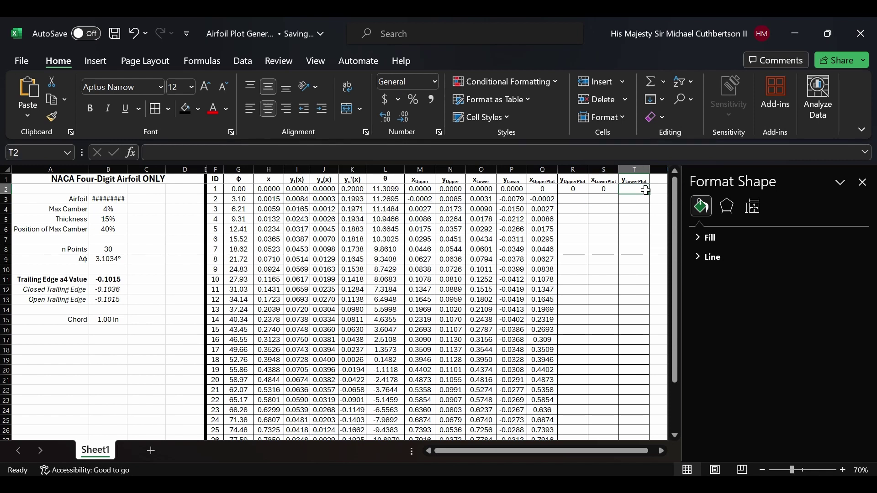
{"action": "type", "text": "="}
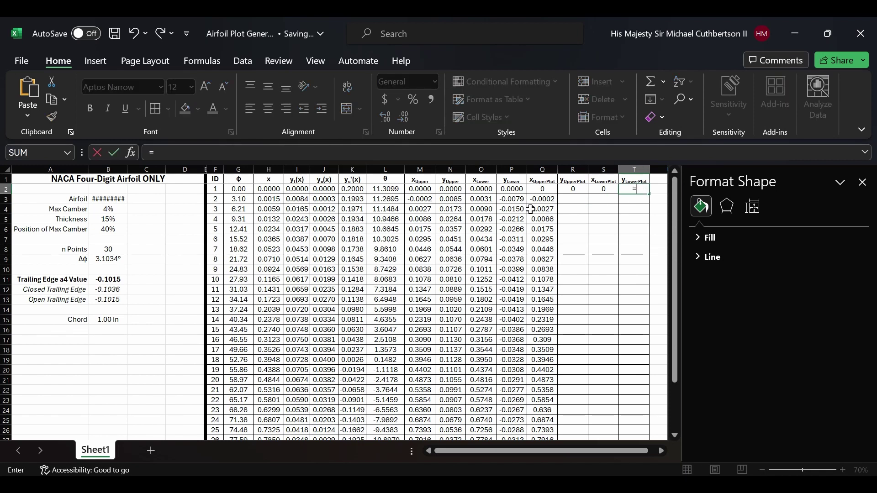
{"action": "left_click", "coordinate": [507, 188]}
{"action": "type", "text": "*$B$15"}
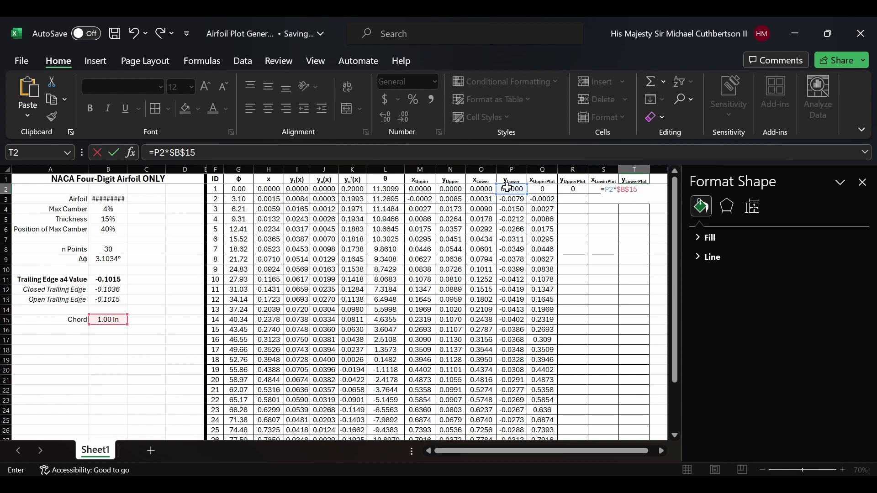
{"action": "key", "text": "Return"}
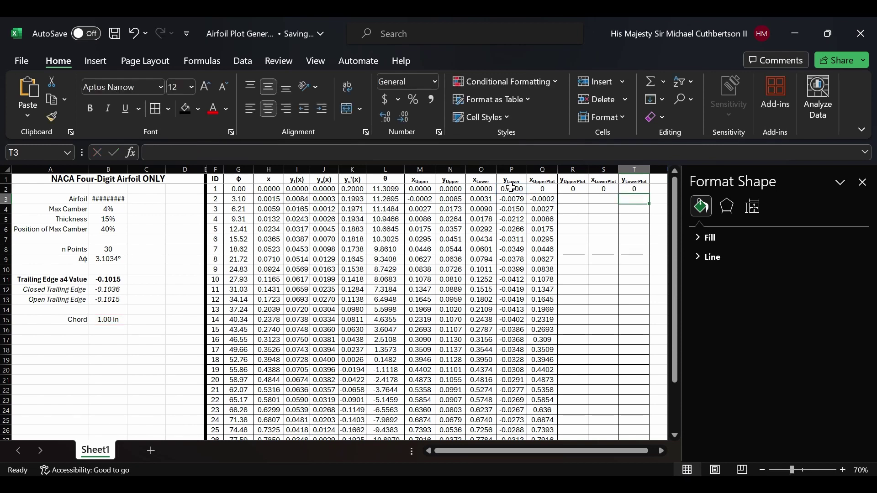
{"action": "left_click_drag", "start_coordinate": [573, 189], "coordinate": [605, 417]}
- Format all upper and lower plot coordinates in Q2:T31 to show four decimal places
{"action": "scroll", "coordinate": [606, 413], "scroll_direction": "up", "scroll_amount": 3}
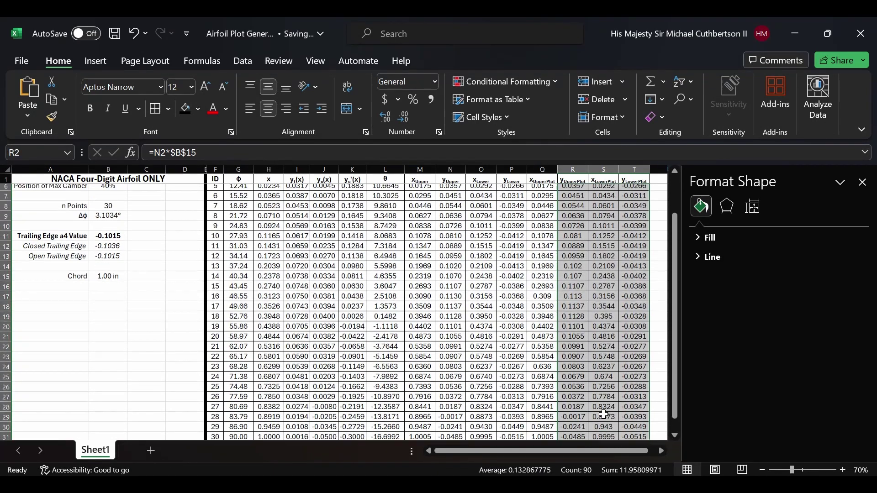
{"action": "left_click", "coordinate": [543, 189]}
{"action": "scroll", "coordinate": [598, 270], "scroll_direction": "down", "scroll_amount": 4}
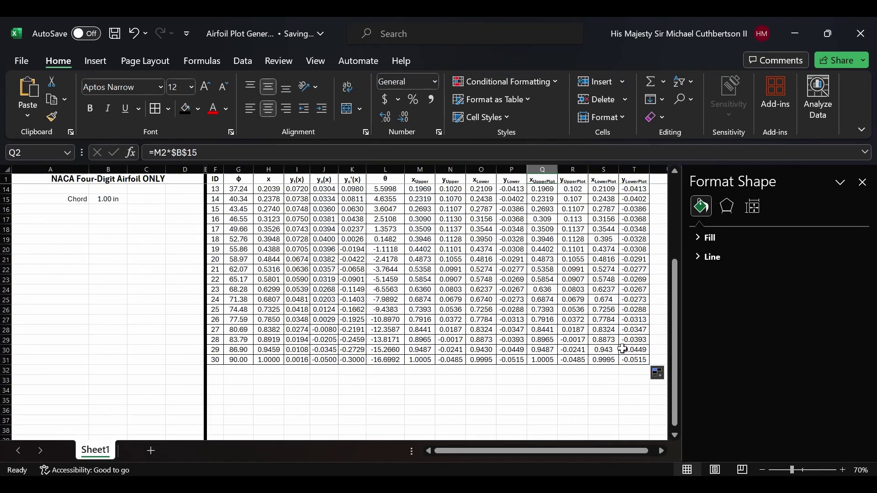
{"action": "left_click", "coordinate": [633, 354], "text": "shift"}
{"action": "left_click", "coordinate": [633, 360], "text": "shift"}
{"action": "scroll", "coordinate": [619, 333], "scroll_direction": "up", "scroll_amount": 4}
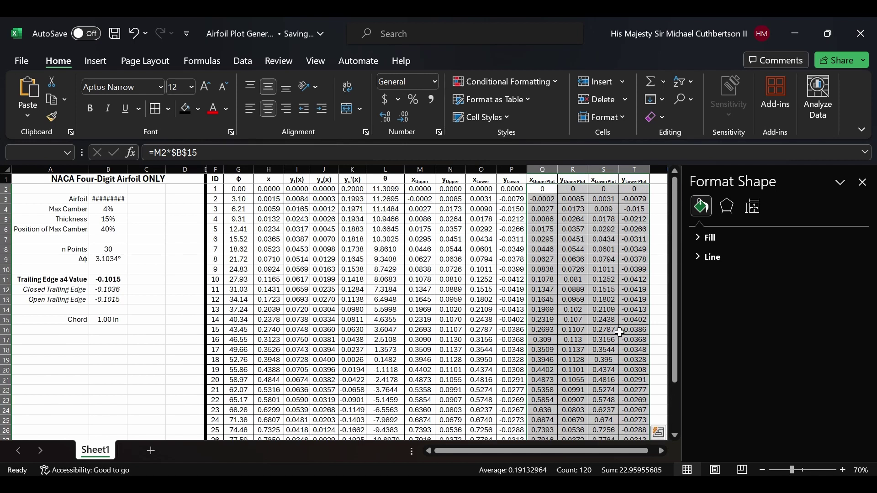
{"action": "left_click", "coordinate": [405, 116]}
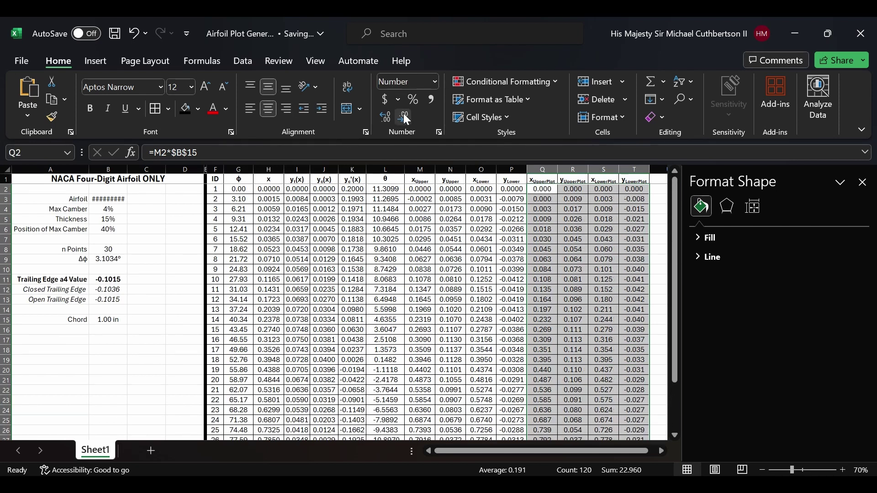
{"action": "left_click", "coordinate": [400, 120]}
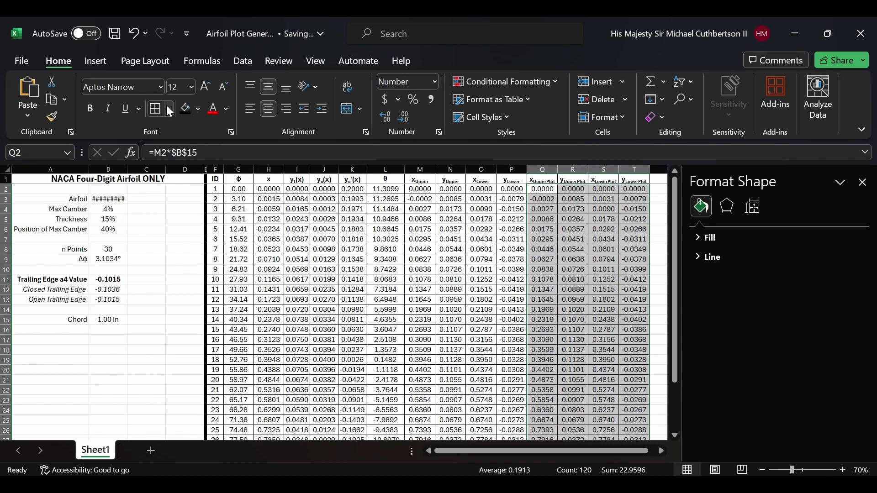
- Insert an empty scatter chart with smooth lines and markers and place it over the coordinate table
{"action": "left_click", "coordinate": [89, 61]}
{"action": "left_click", "coordinate": [179, 284]}
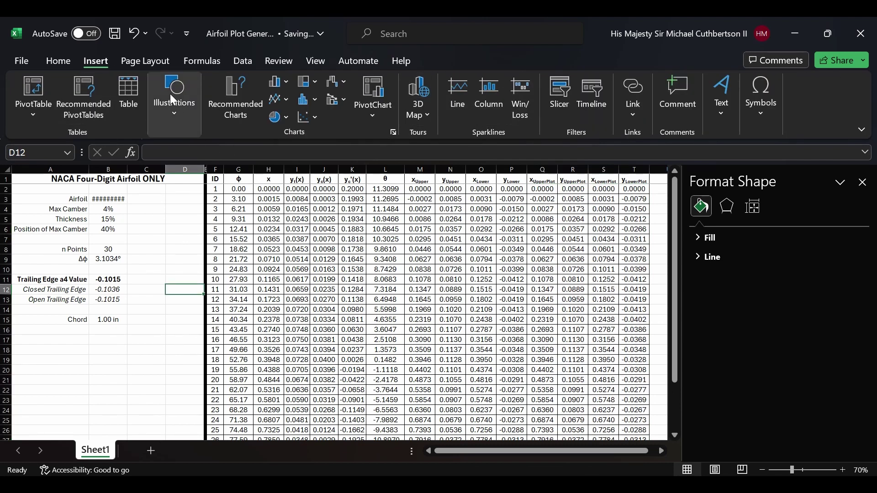
{"action": "left_click", "coordinate": [303, 117]}
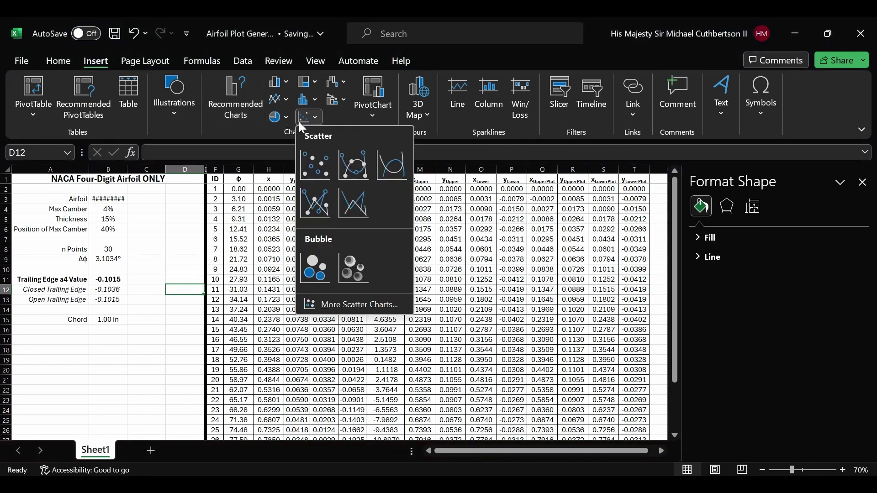
{"action": "left_click", "coordinate": [345, 164]}
{"action": "left_click_drag", "start_coordinate": [289, 264], "coordinate": [323, 246]}
- Add a data series named Upper to the empty scatter chart, with Q2:Q31 as its x values
{"action": "left_click", "coordinate": [711, 96]}
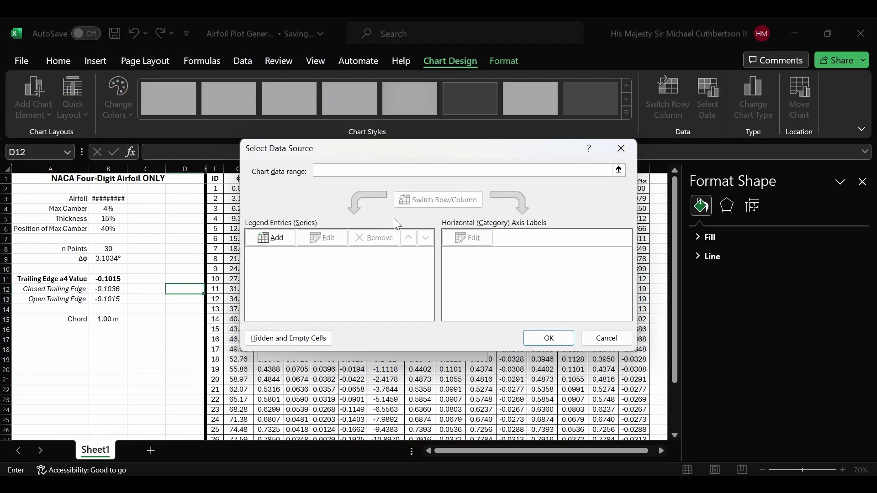
{"action": "left_click", "coordinate": [277, 238]}
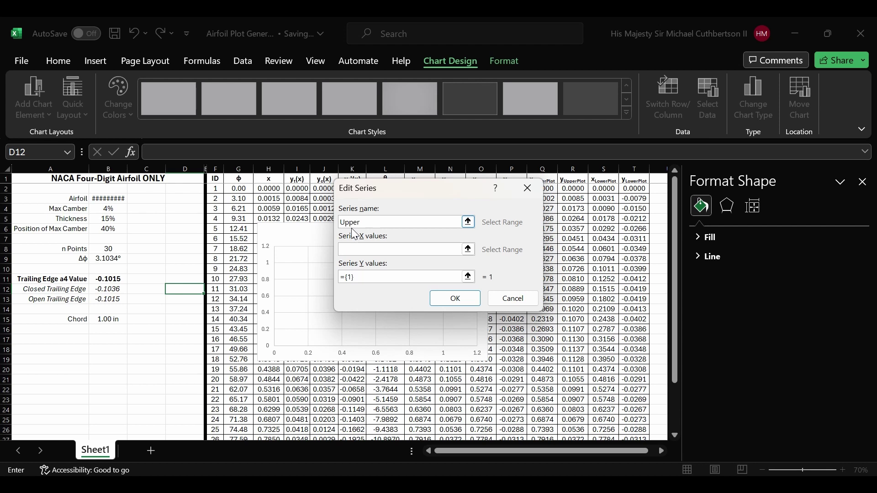
{"action": "left_click_drag", "start_coordinate": [430, 185], "coordinate": [345, 200]}
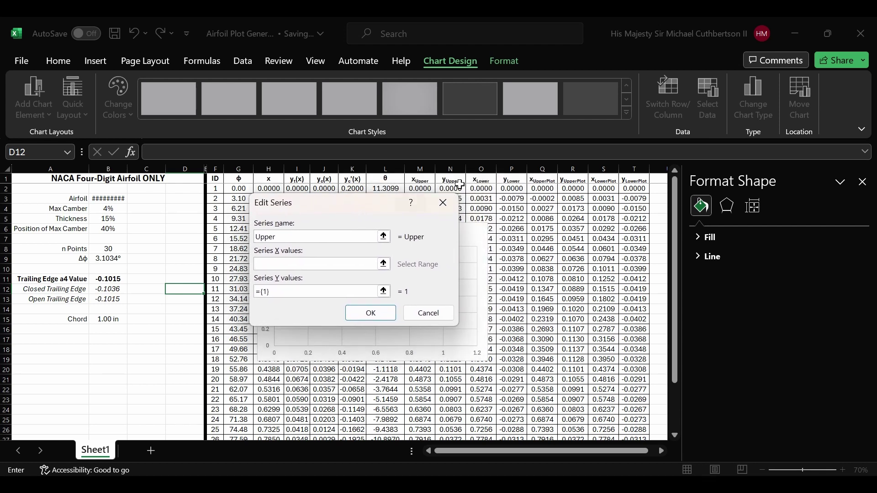
{"action": "left_click", "coordinate": [544, 191]}
{"action": "scroll", "coordinate": [551, 297], "scroll_direction": "down", "scroll_amount": 5}
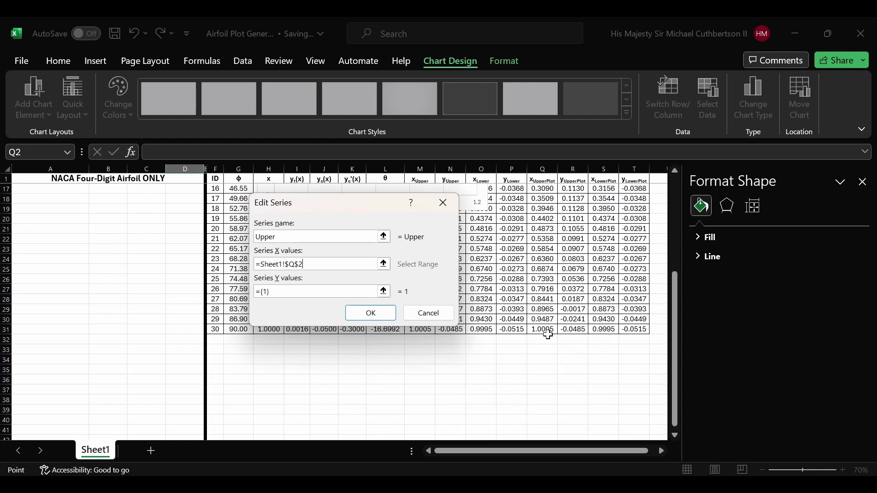
{"action": "left_click_drag", "start_coordinate": [548, 335], "coordinate": [549, 336]}
{"action": "left_click_drag", "start_coordinate": [544, 326], "coordinate": [544, 322]}
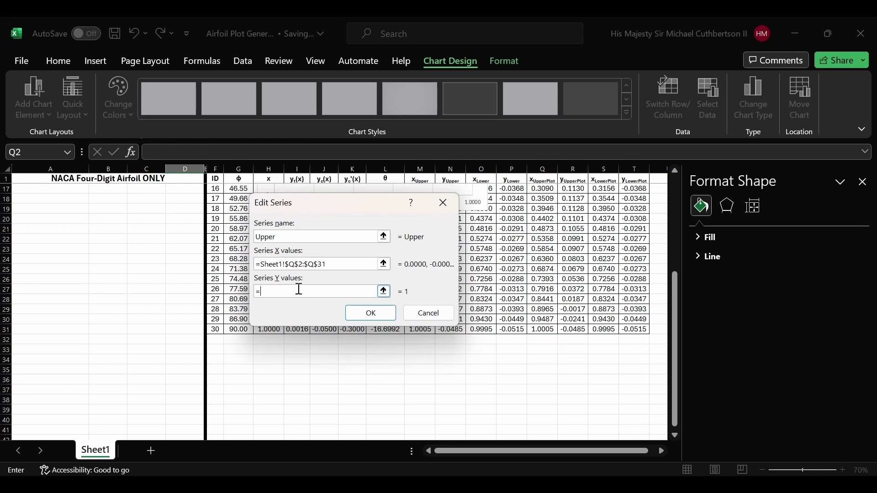
- Set the Upper series' y values to R2:R31 and accept the series
{"action": "scroll", "coordinate": [571, 204], "scroll_direction": "up", "scroll_amount": 5}
{"action": "left_click", "coordinate": [573, 189]}
{"action": "scroll", "coordinate": [573, 192], "scroll_direction": "down", "scroll_amount": 3}
{"action": "left_click_drag", "start_coordinate": [579, 392], "coordinate": [580, 393]}
{"action": "left_click", "coordinate": [385, 317]}
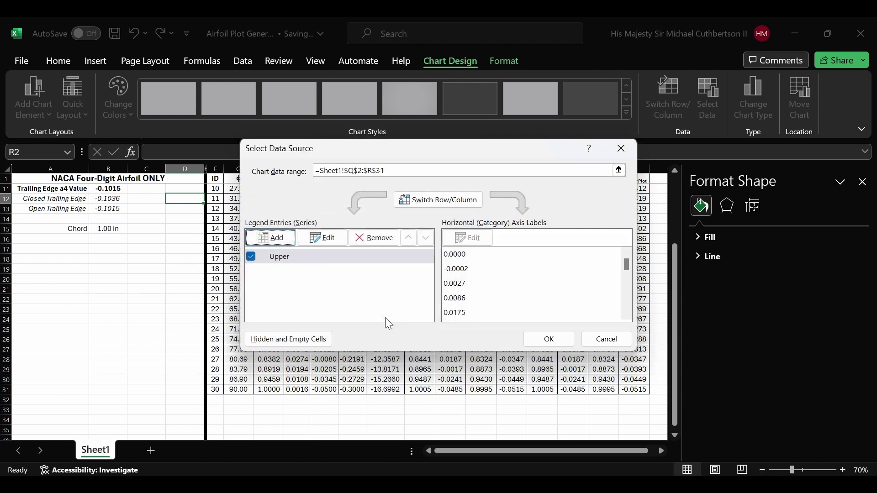
- Add a second data series named Lower with S2:S31 as its x values
{"action": "left_click", "coordinate": [281, 241]}
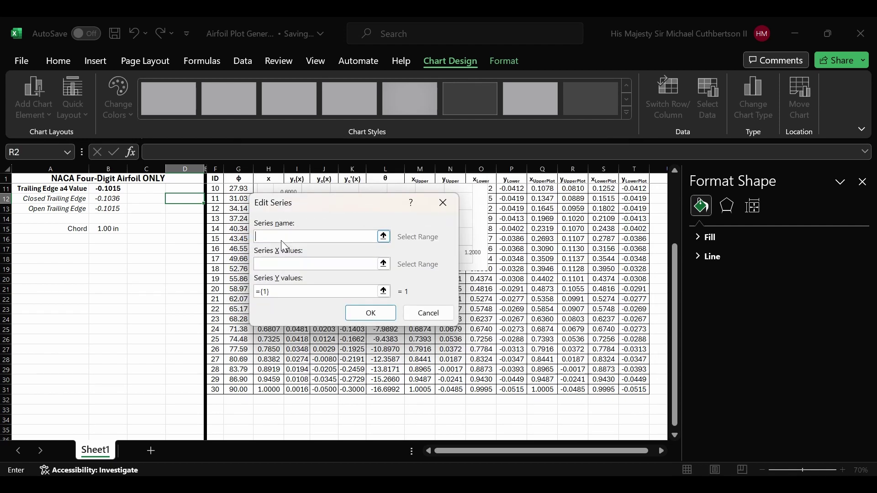
{"action": "type", "text": "Lower"}
{"action": "left_click", "coordinate": [301, 264]}
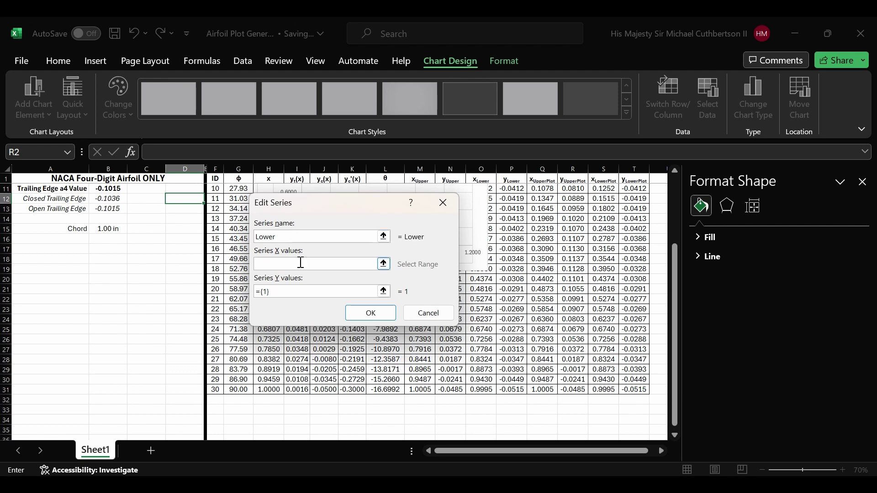
{"action": "scroll", "coordinate": [535, 227], "scroll_direction": "up", "scroll_amount": 3}
{"action": "left_click", "coordinate": [604, 190]}
{"action": "scroll", "coordinate": [609, 259], "scroll_direction": "down", "scroll_amount": 1}
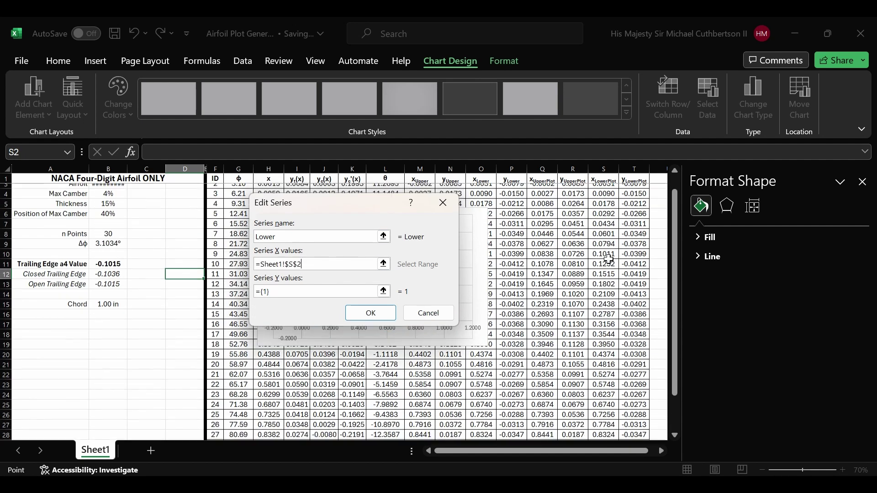
{"action": "scroll", "coordinate": [609, 283], "scroll_direction": "down", "scroll_amount": 6}
{"action": "left_click", "coordinate": [599, 299], "text": "shift"}
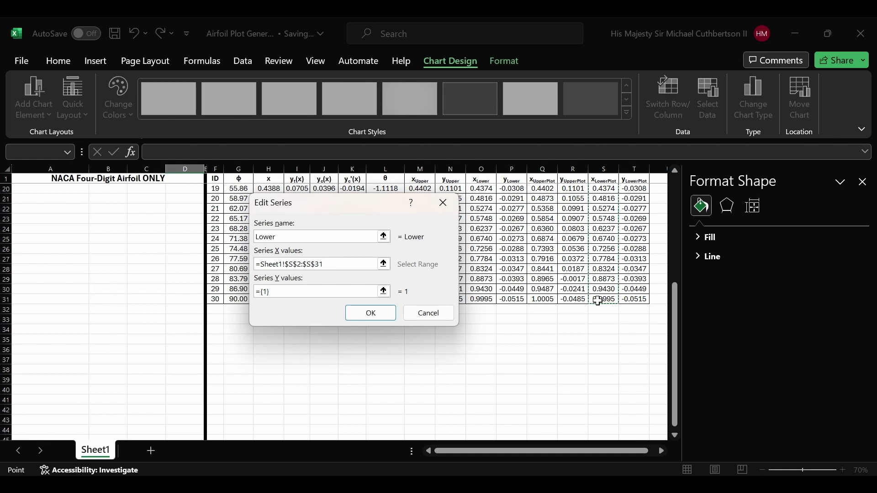
- Set the Lower series' y values to T2:T31 and apply the chart's data source
{"action": "left_click", "coordinate": [330, 292]}
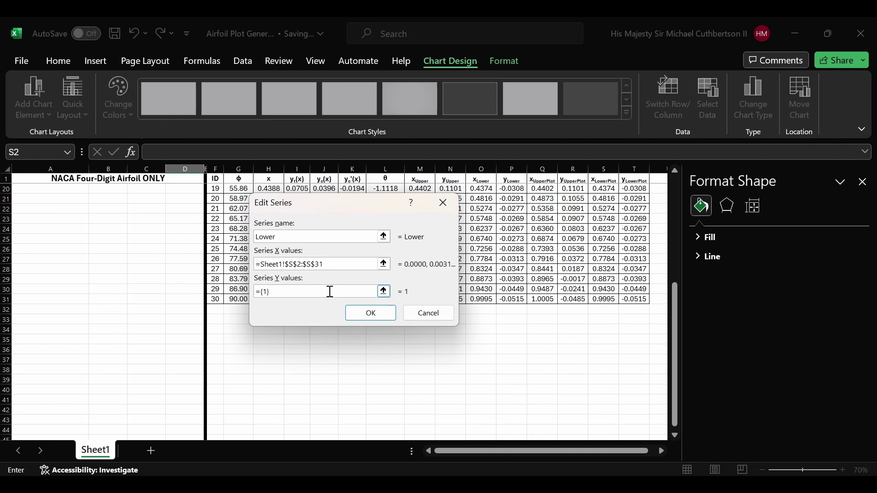
{"action": "key", "text": "BackSpace"}
{"action": "key", "text": "BackSpace"}
{"action": "key", "text": "BackSpace"}
{"action": "scroll", "coordinate": [612, 223], "scroll_direction": "up", "scroll_amount": 6}
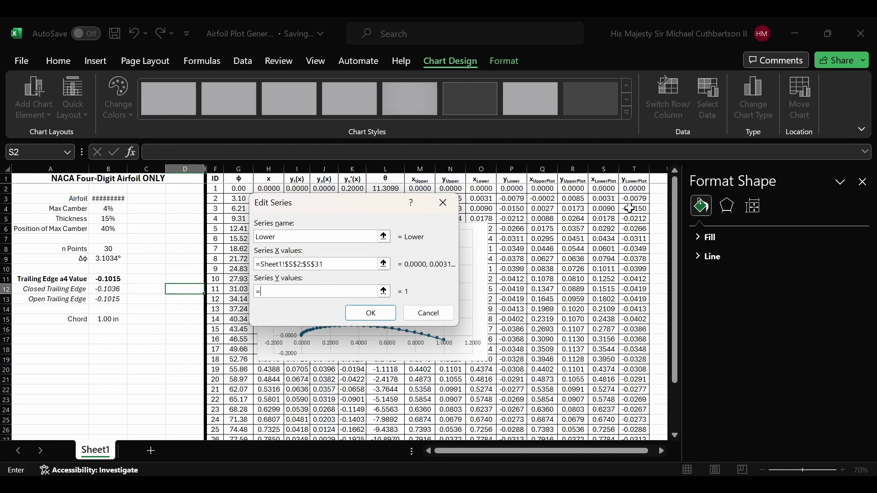
{"action": "left_click_drag", "start_coordinate": [635, 191], "coordinate": [635, 390]}
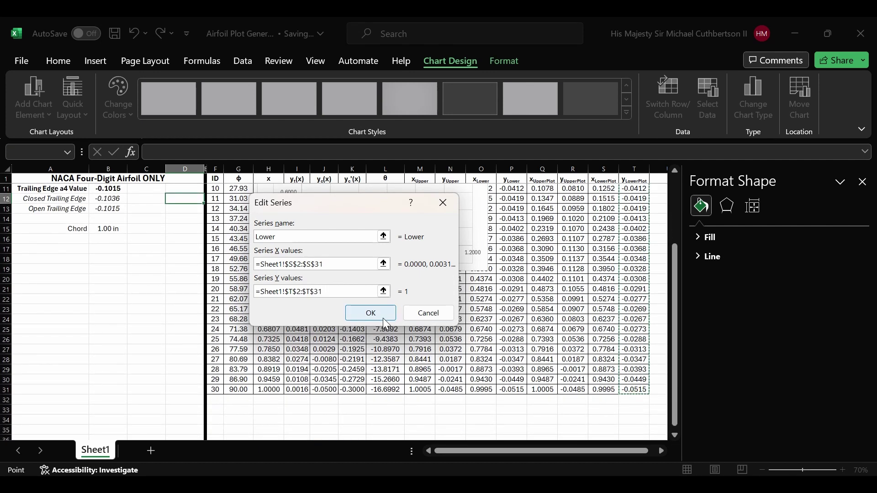
{"action": "left_click", "coordinate": [384, 319]}
{"action": "left_click", "coordinate": [549, 339]}
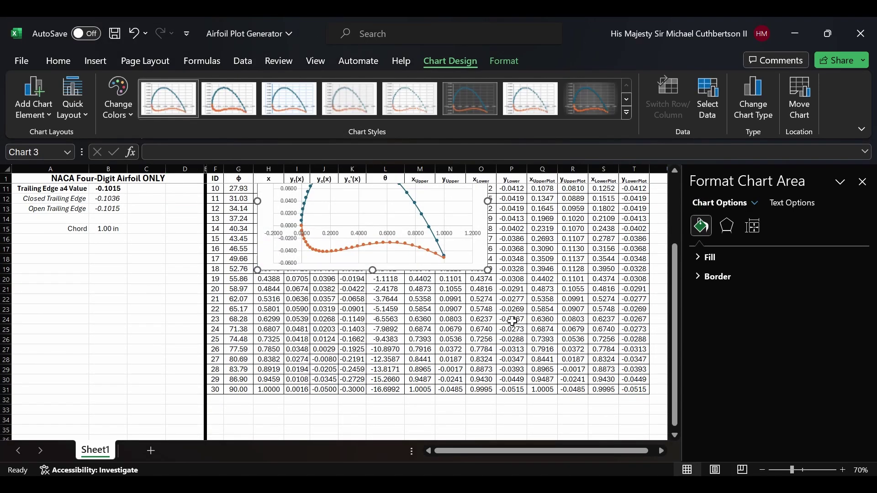
- Move the chart below the coordinate table and widen it to span columns F to T
{"action": "left_click_drag", "start_coordinate": [265, 210], "coordinate": [15, 311]}
{"action": "scroll", "coordinate": [224, 319], "scroll_direction": "down", "scroll_amount": 5}
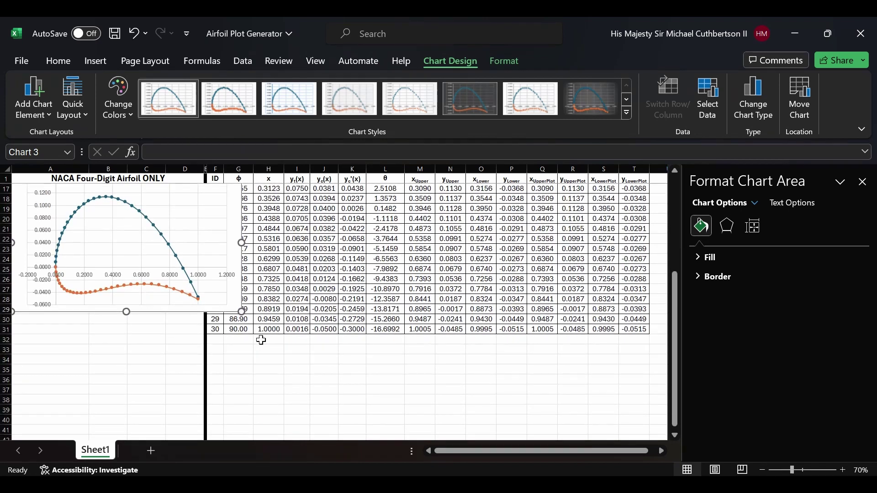
{"action": "left_click_drag", "start_coordinate": [235, 262], "coordinate": [427, 423]}
{"action": "left_click_drag", "start_coordinate": [437, 372], "coordinate": [650, 377]}
{"action": "scroll", "coordinate": [611, 356], "scroll_direction": "down", "scroll_amount": 2}
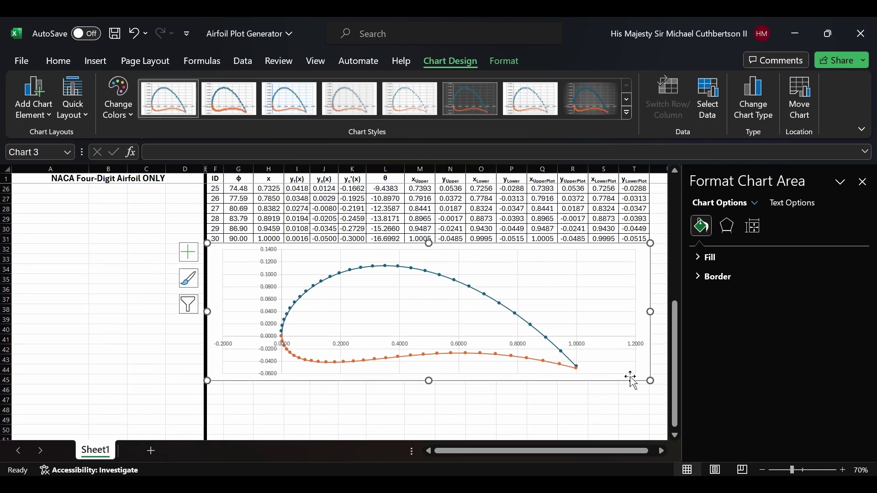
{"action": "left_click_drag", "start_coordinate": [638, 344], "coordinate": [638, 365]}
- Set the minimum bound of the chart's horizontal axis to 0
{"action": "left_click", "coordinate": [777, 225]}
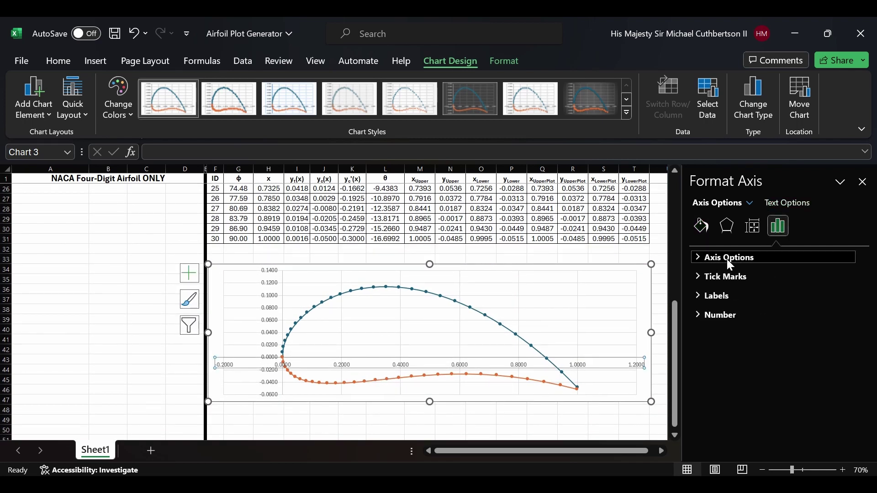
{"action": "left_click", "coordinate": [727, 258]}
{"action": "left_click", "coordinate": [798, 286]}
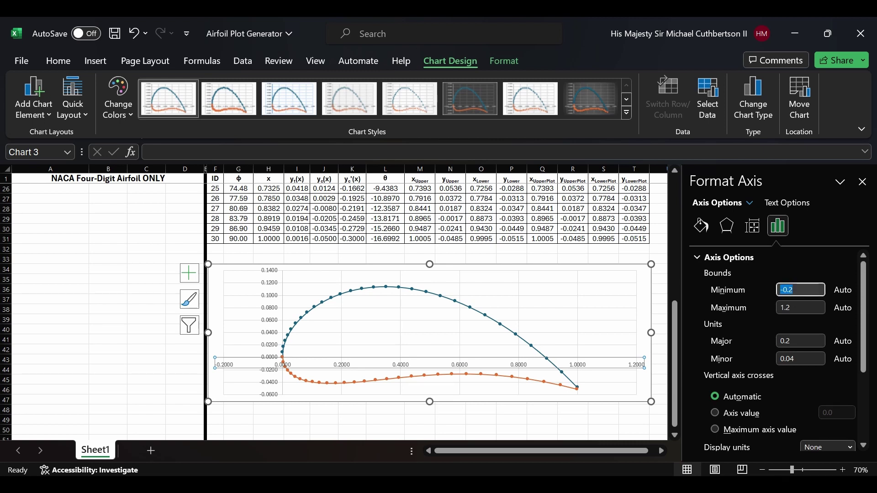
{"action": "type", "text": "0"}
{"action": "key", "text": "Return"}
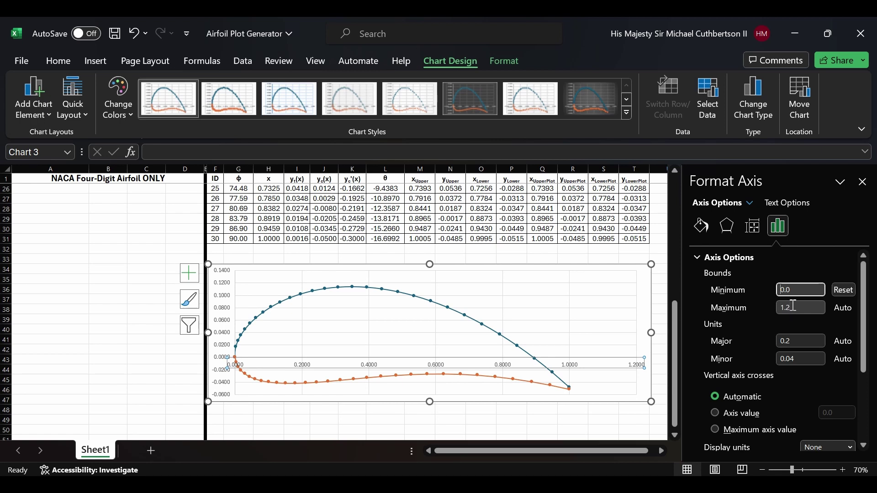
- Add a chart title and link its text to the airfoil designation in cell B3
{"action": "left_click", "coordinate": [619, 259]}
{"action": "left_click", "coordinate": [631, 268]}
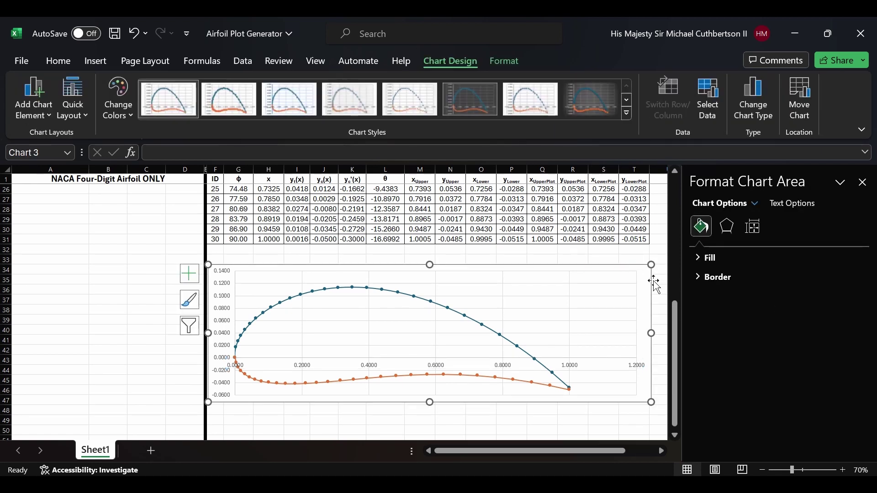
{"action": "left_click", "coordinate": [193, 278]}
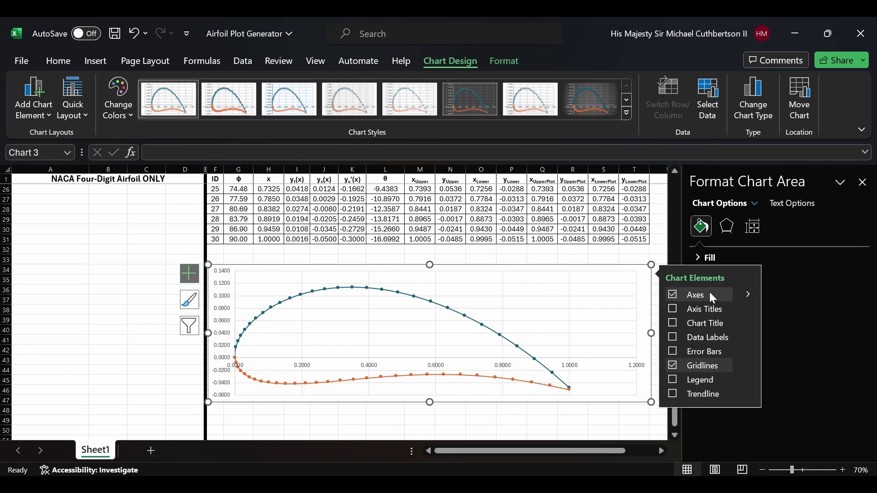
{"action": "left_click", "coordinate": [678, 323]}
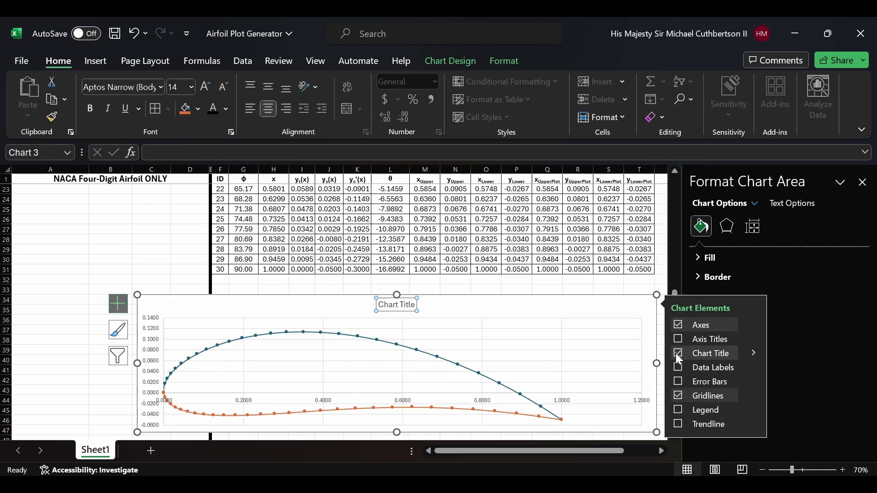
{"action": "left_click", "coordinate": [182, 158]}
{"action": "type", "text": "="}
{"action": "scroll", "coordinate": [190, 231], "scroll_direction": "up", "scroll_amount": 7}
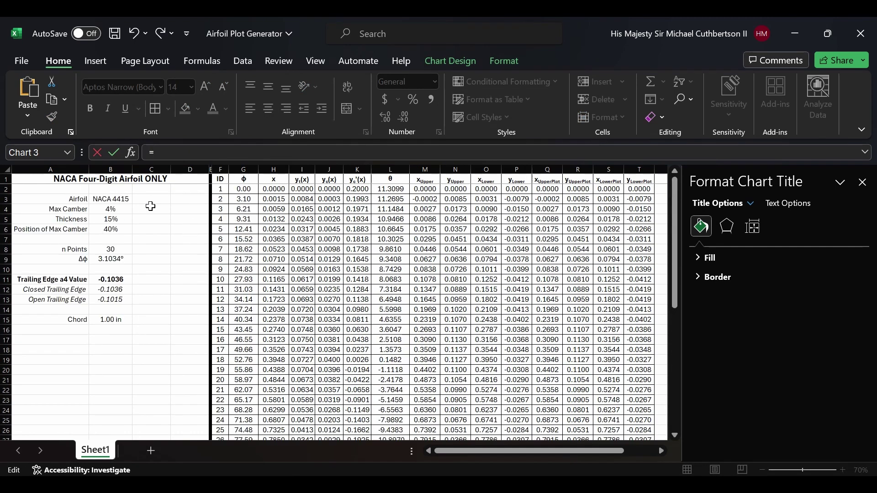
{"action": "left_click", "coordinate": [119, 200]}
{"action": "key", "text": "Return"}
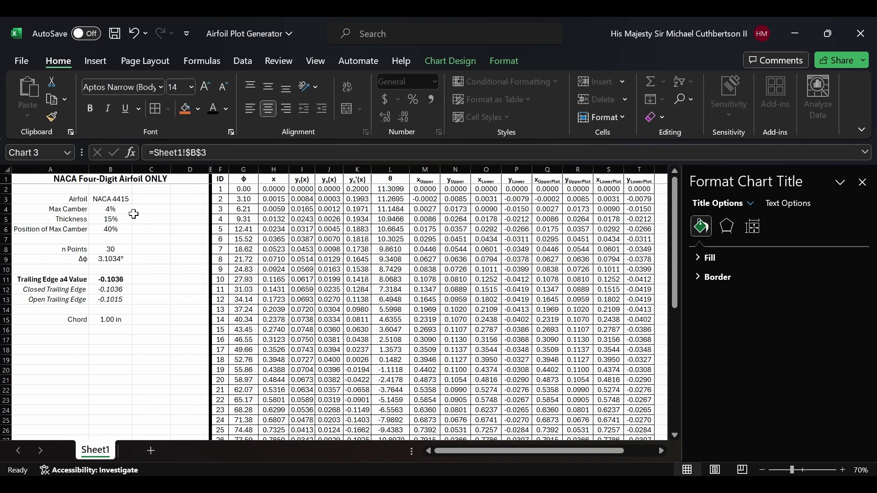
- Make the chart title bold and increase its font size to 18
{"action": "scroll", "coordinate": [195, 267], "scroll_direction": "down", "scroll_amount": 6}
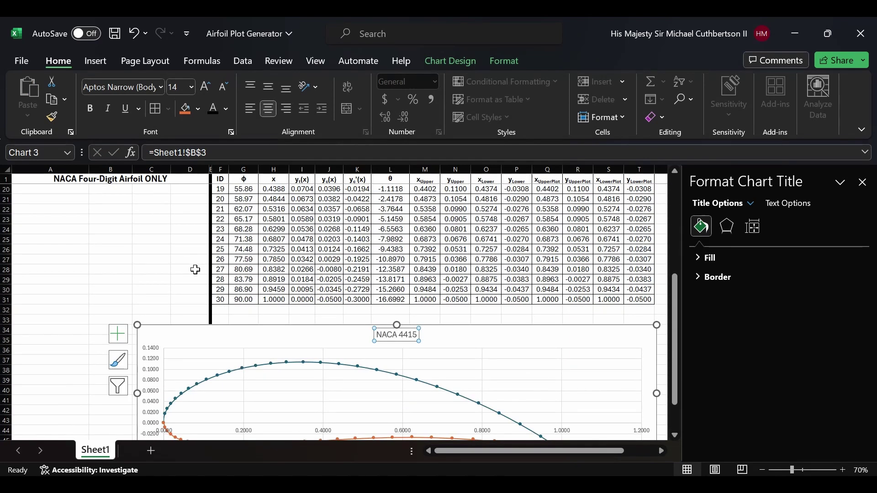
{"action": "left_click", "coordinate": [207, 87]}
{"action": "left_click", "coordinate": [207, 88]}
{"action": "left_click", "coordinate": [90, 109]}
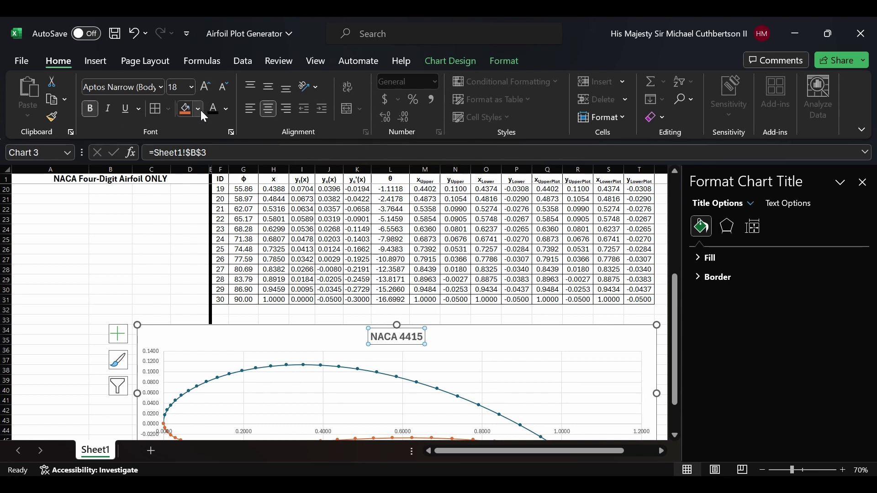
{"action": "left_click", "coordinate": [178, 259]}
- Enter 2412 as the airfoil designation in B3 and check the updated plot
{"action": "scroll", "coordinate": [152, 265], "scroll_direction": "up", "scroll_amount": 5}
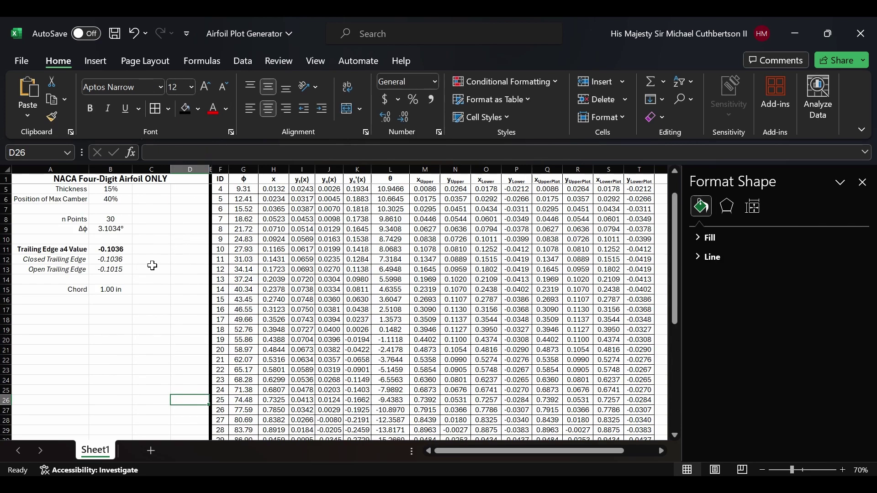
{"action": "scroll", "coordinate": [152, 266], "scroll_direction": "up", "scroll_amount": 1}
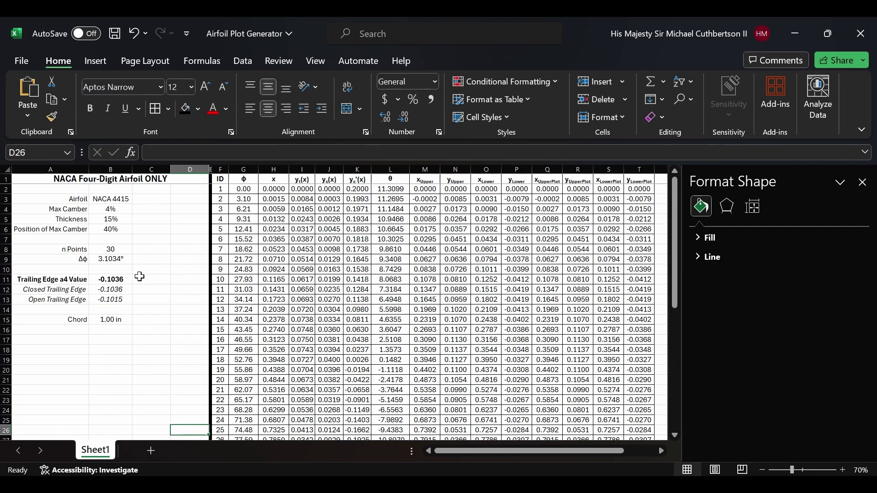
{"action": "left_click", "coordinate": [110, 199]}
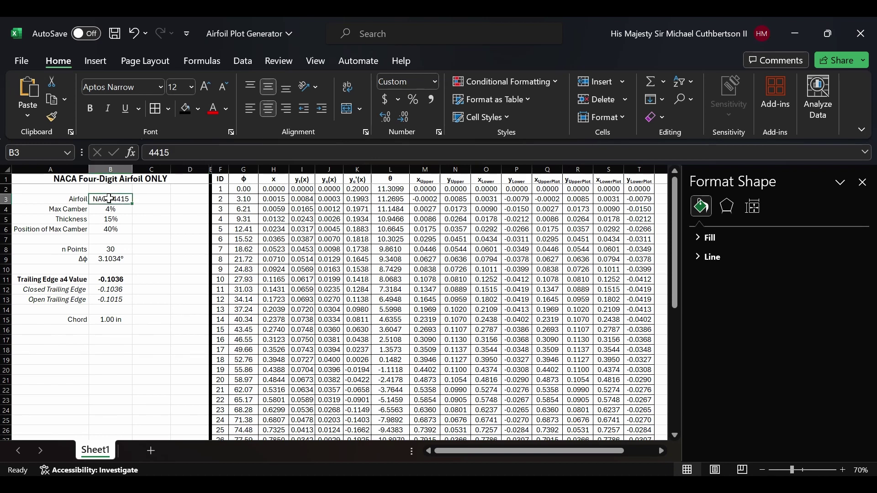
{"action": "type", "text": "2412"}
{"action": "key", "text": "Return"}
{"action": "scroll", "coordinate": [132, 223], "scroll_direction": "down", "scroll_amount": 8}
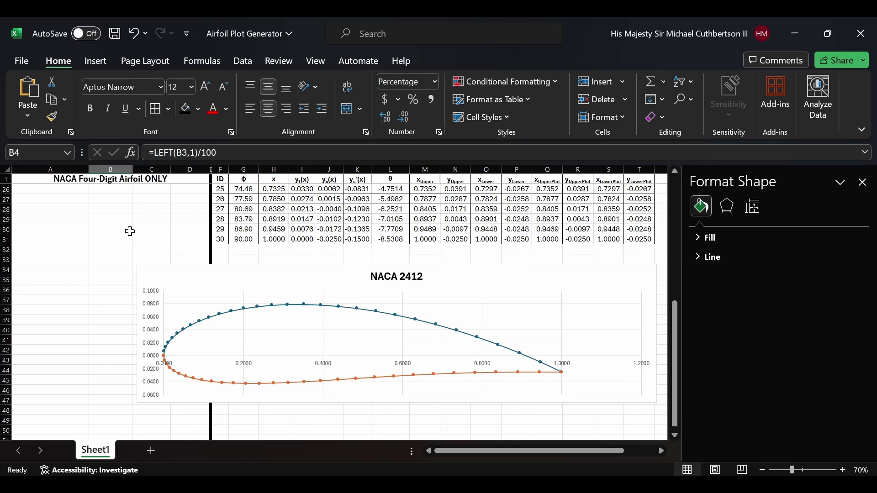
- Enter 2225 as the airfoil designation in B3 and check the updated plot
{"action": "scroll", "coordinate": [130, 231], "scroll_direction": "up", "scroll_amount": 8}
{"action": "left_click", "coordinate": [105, 197]}
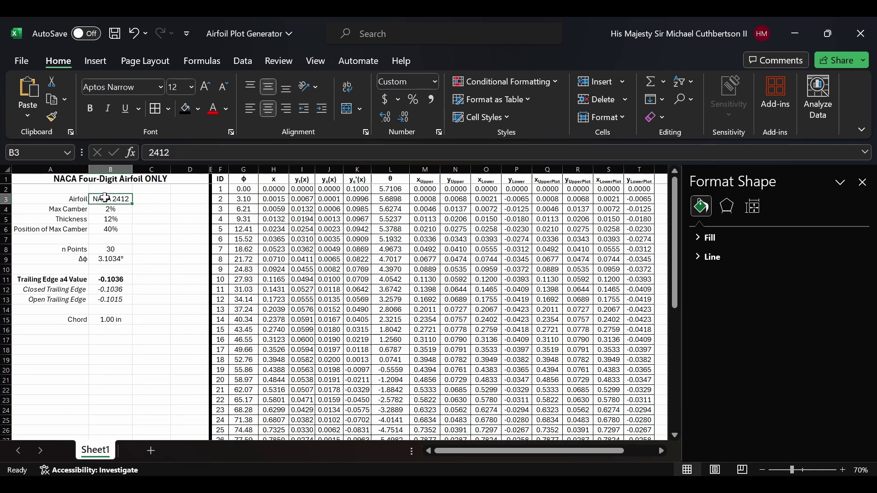
{"action": "type", "text": "2225"}
{"action": "key", "text": "Return"}
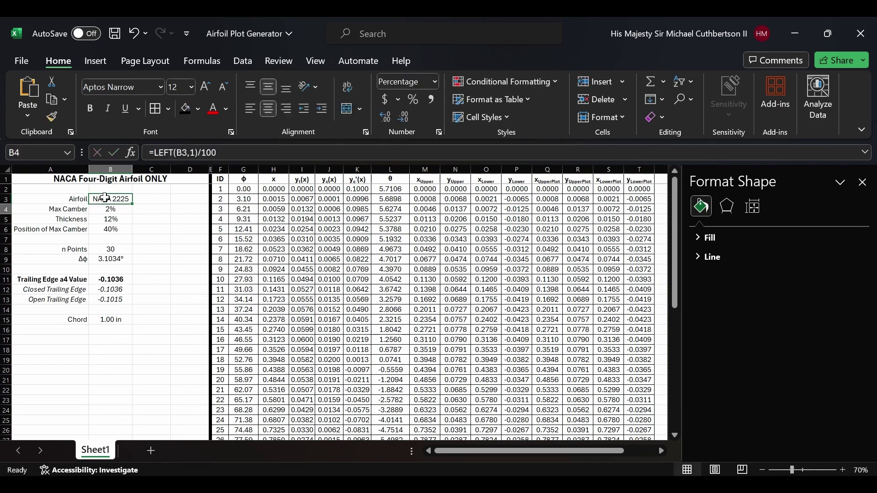
{"action": "scroll", "coordinate": [114, 215], "scroll_direction": "down", "scroll_amount": 6}
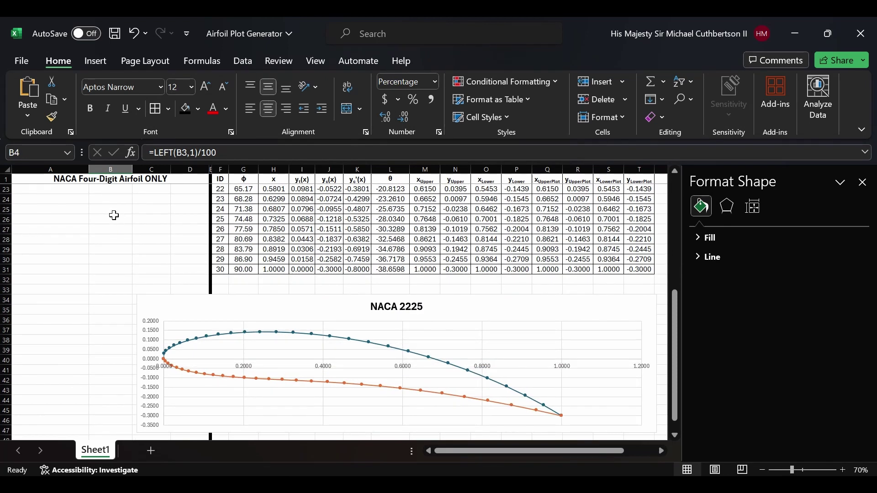
- Set the airfoil designation in B3 to 4415
{"action": "scroll", "coordinate": [114, 215], "scroll_direction": "up", "scroll_amount": 7}
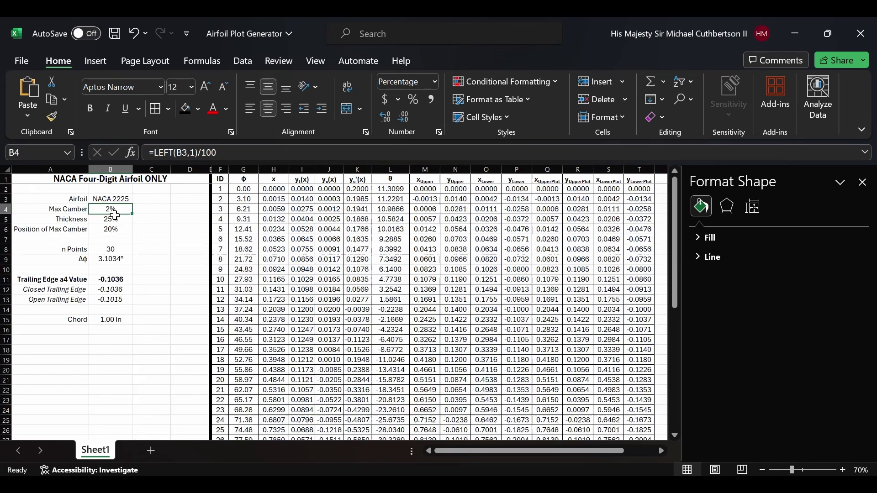
{"action": "left_click", "coordinate": [120, 199]}
{"action": "type", "text": "4415"}
{"action": "key", "text": "Return"}
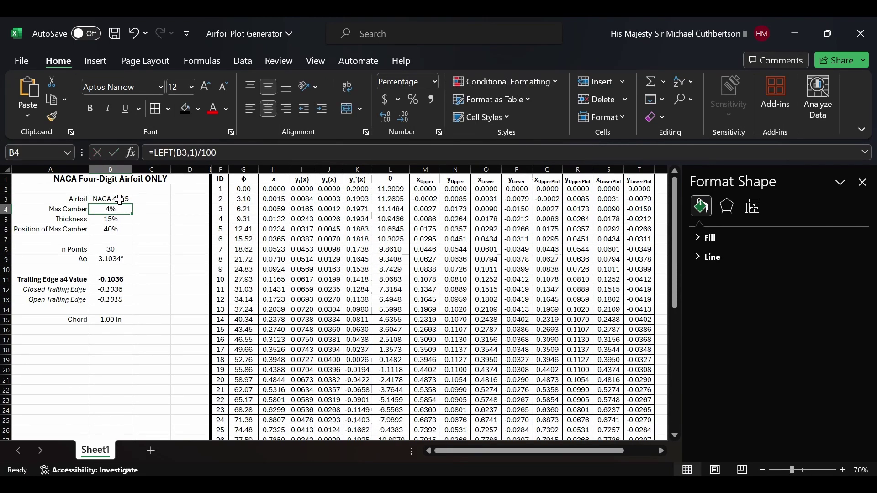
- Change the line color of the Upper series in the airfoil chart to solid black
{"action": "scroll", "coordinate": [121, 200], "scroll_direction": "down", "scroll_amount": 8}
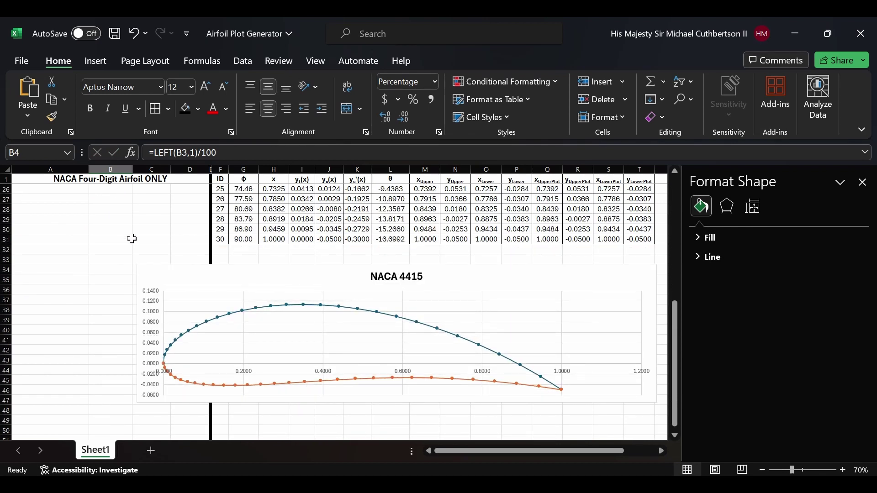
{"action": "left_click", "coordinate": [238, 315]}
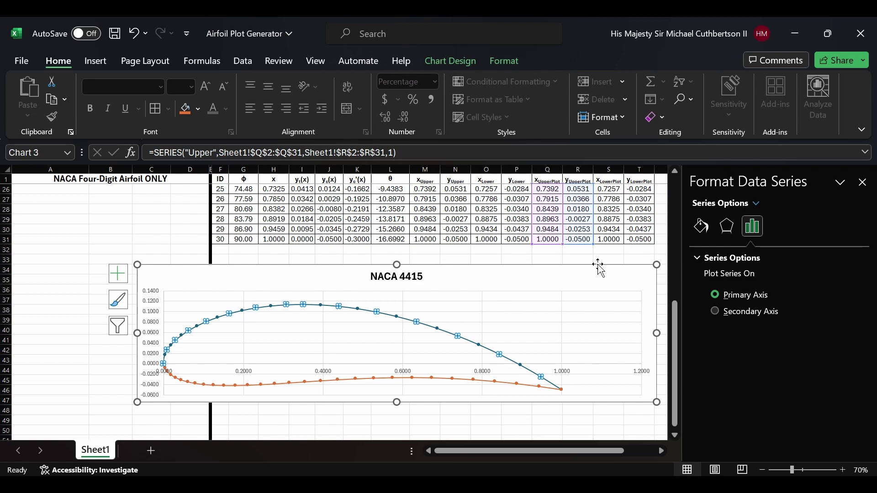
{"action": "left_click", "coordinate": [701, 225]}
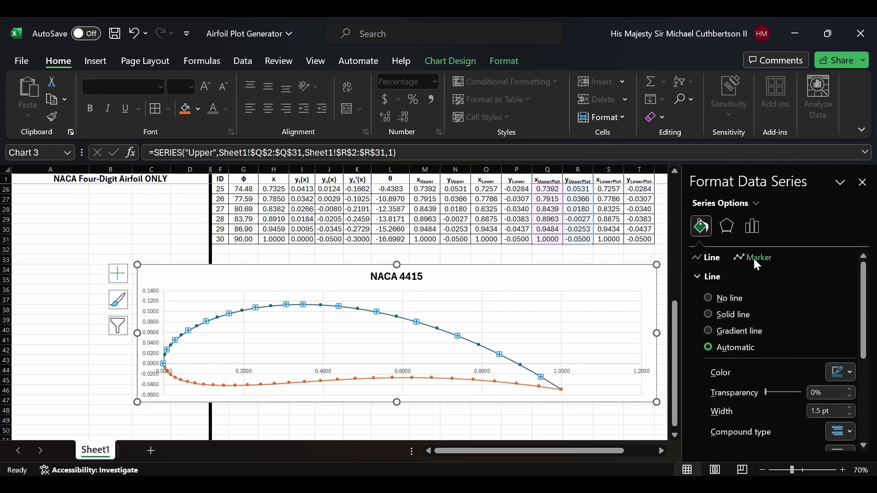
{"action": "left_click", "coordinate": [849, 373]}
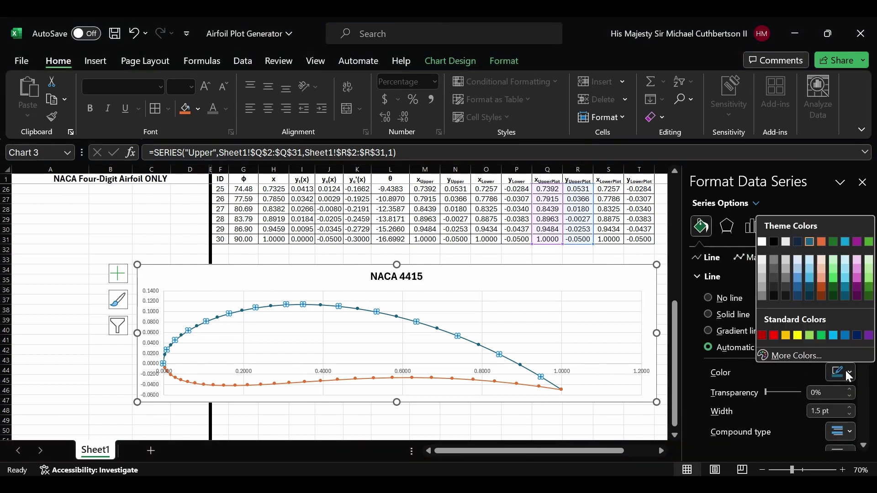
{"action": "left_click", "coordinate": [774, 241]}
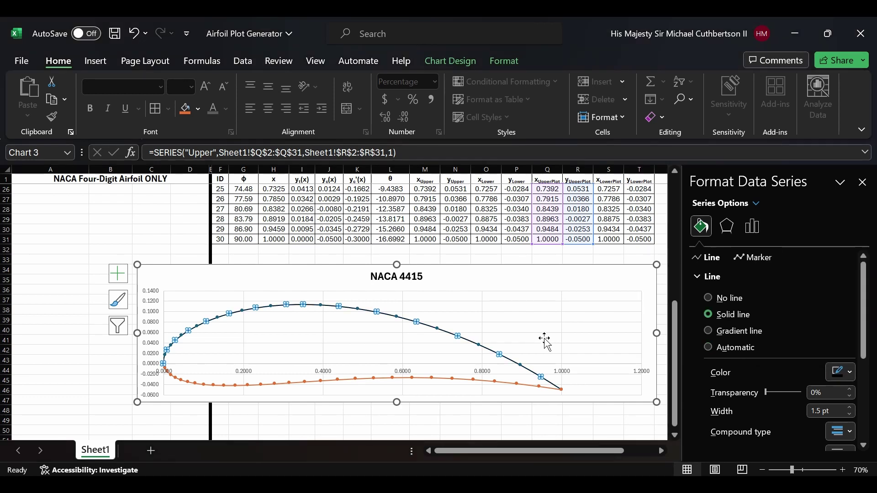
- Change the line color of the Lower series in the airfoil chart to solid black
{"action": "left_click", "coordinate": [505, 384]}
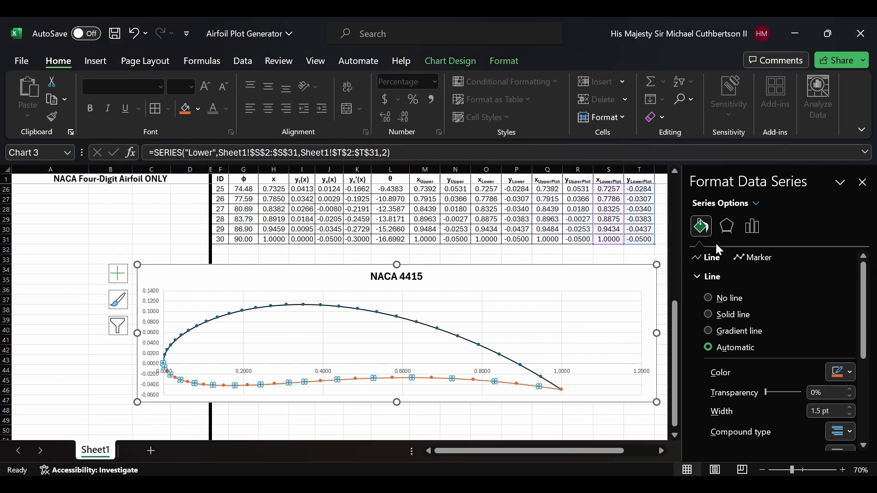
{"action": "left_click", "coordinate": [840, 373]}
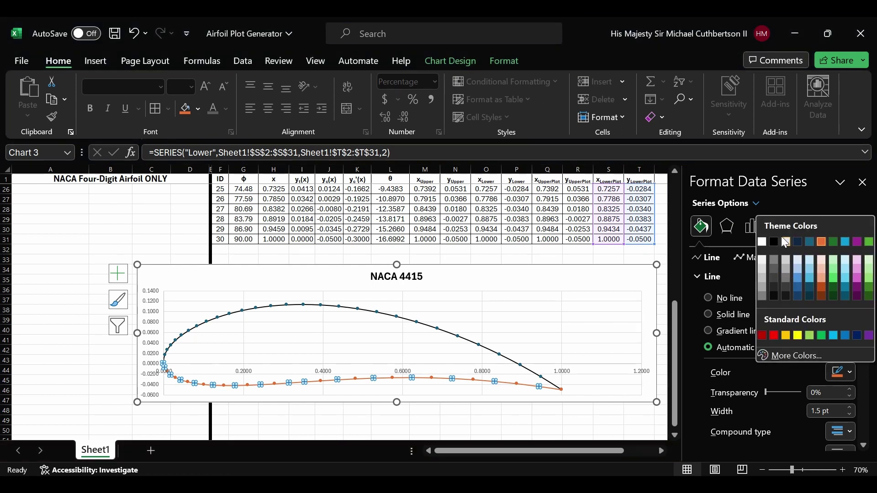
{"action": "left_click", "coordinate": [775, 242]}
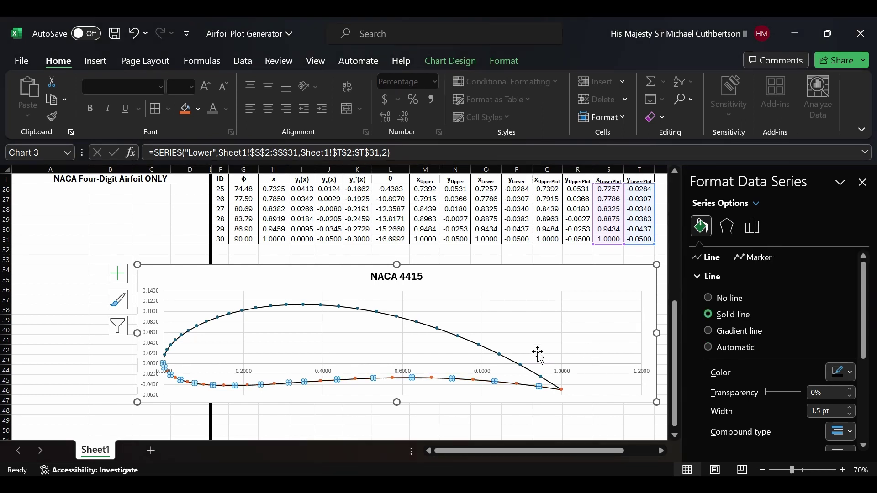
- Set the marker fill of the Upper series to solid black
{"action": "left_click", "coordinate": [519, 365]}
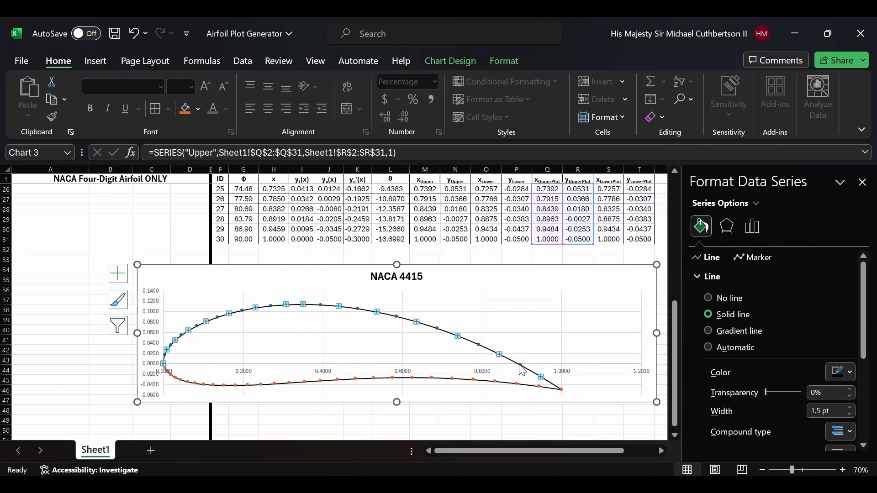
{"action": "left_click", "coordinate": [739, 261]}
{"action": "left_click", "coordinate": [715, 295]}
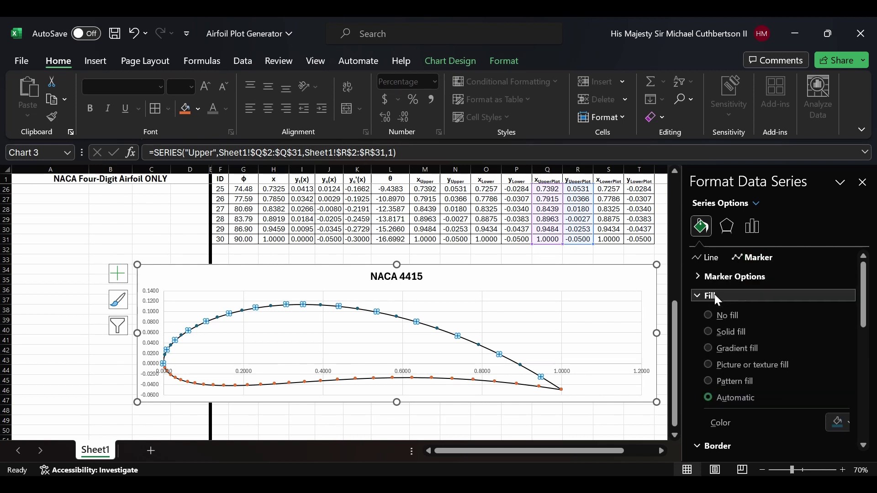
{"action": "left_click", "coordinate": [851, 424]}
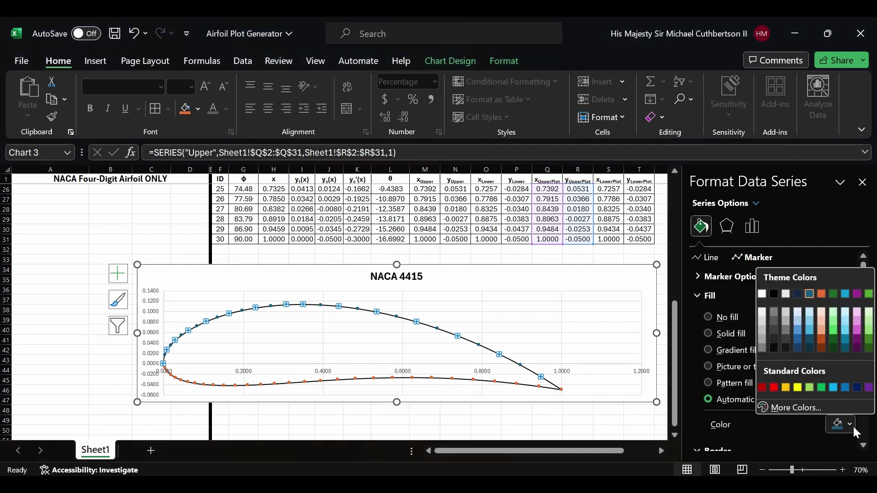
{"action": "left_click", "coordinate": [773, 290]}
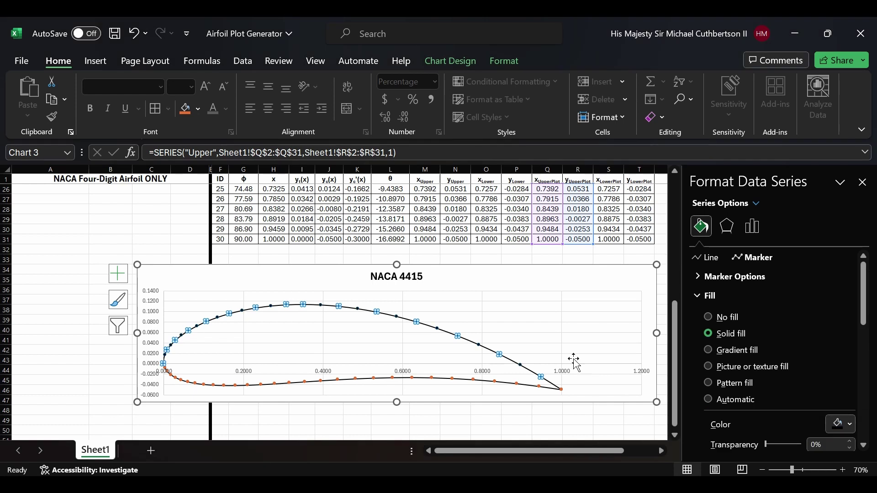
- Set the marker fill of the Lower series to solid black
{"action": "left_click", "coordinate": [516, 387]}
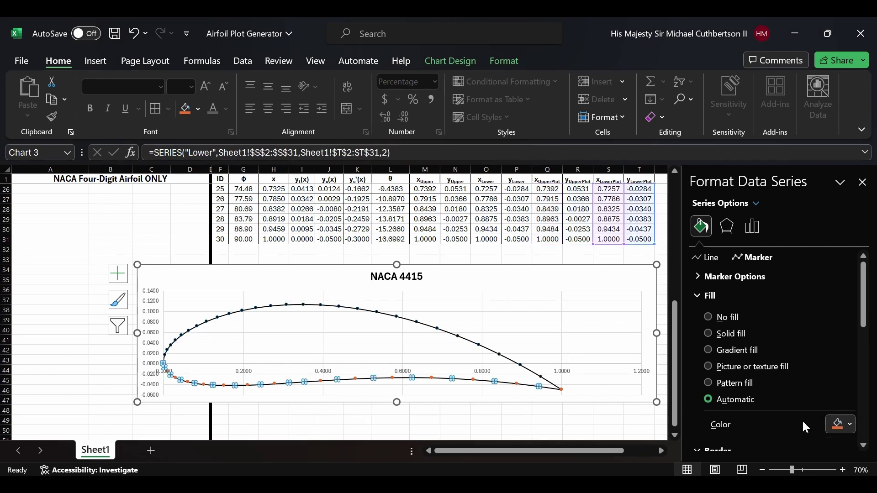
{"action": "left_click", "coordinate": [827, 425]}
{"action": "left_click", "coordinate": [774, 294]}
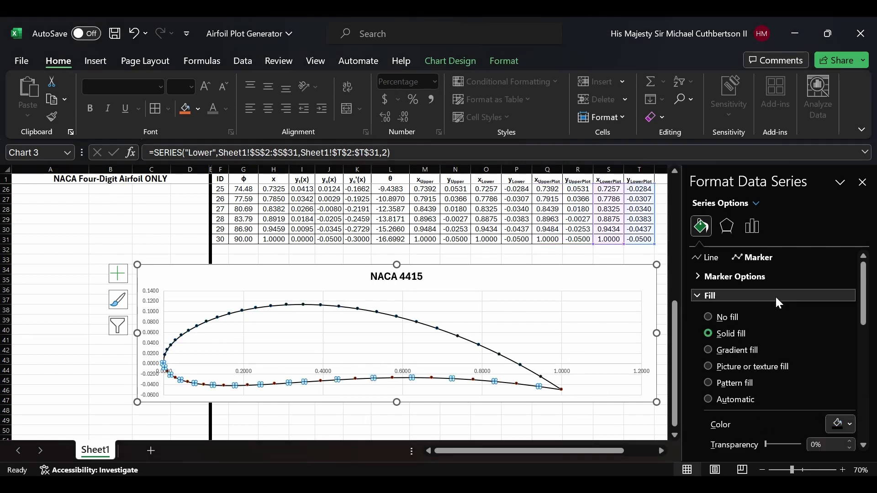
{"action": "left_click", "coordinate": [598, 419]}
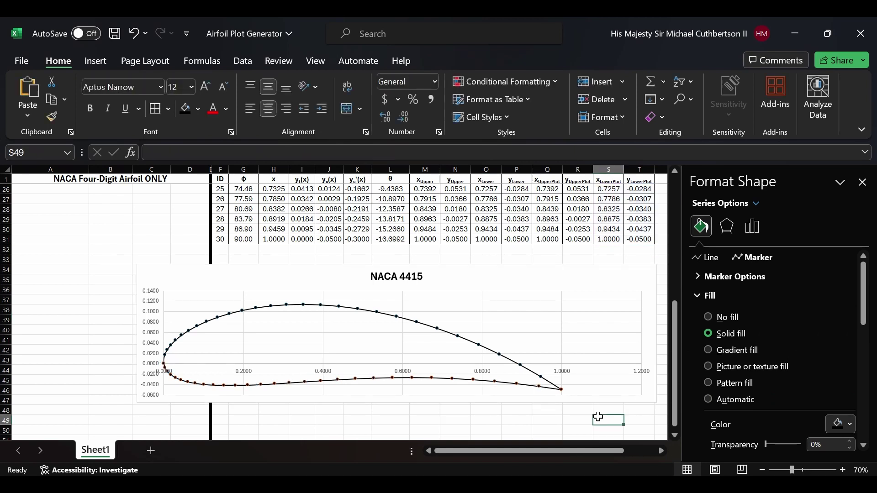
- Set the marker border color of the Lower series to black
{"action": "left_click", "coordinate": [561, 389]}
{"action": "left_click", "coordinate": [706, 229]}
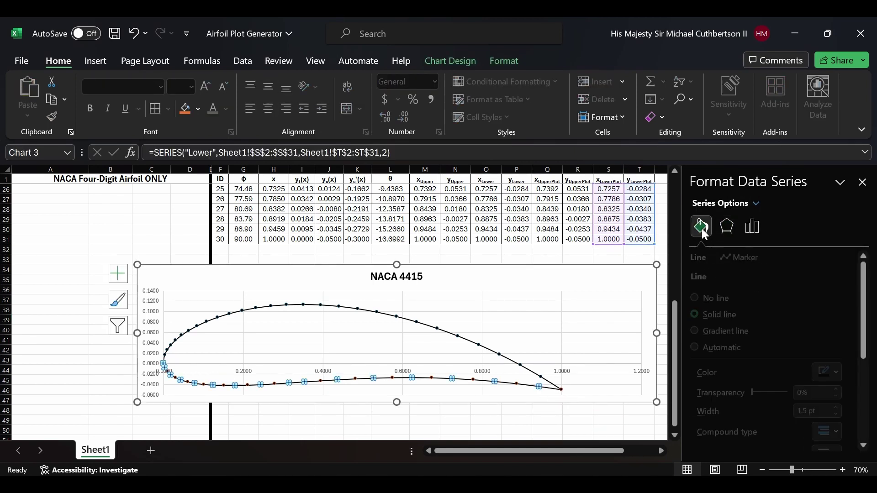
{"action": "left_click", "coordinate": [756, 261]}
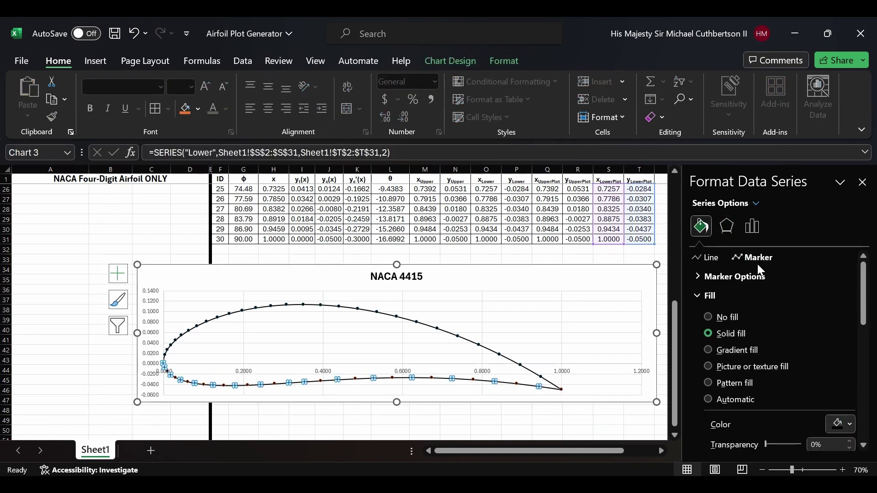
{"action": "left_click", "coordinate": [707, 297]}
{"action": "left_click", "coordinate": [831, 414]}
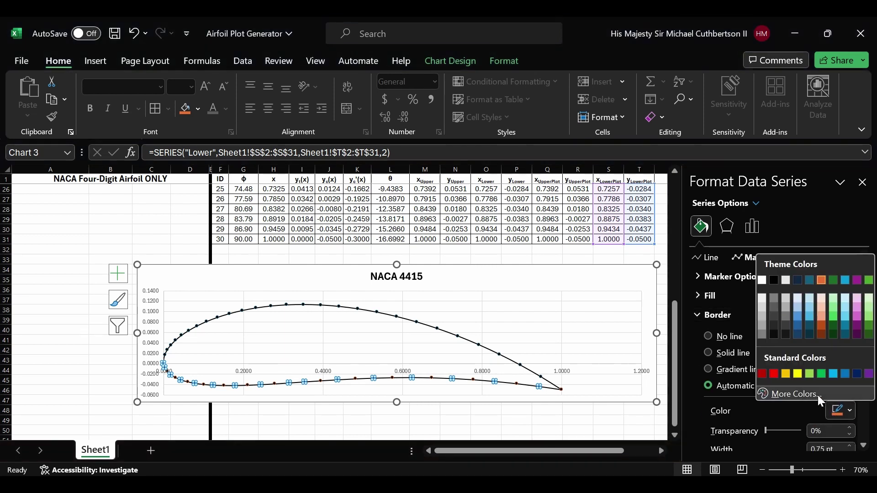
{"action": "left_click", "coordinate": [778, 283]}
- Set the marker border color of the Upper series to black
{"action": "left_click", "coordinate": [525, 370]}
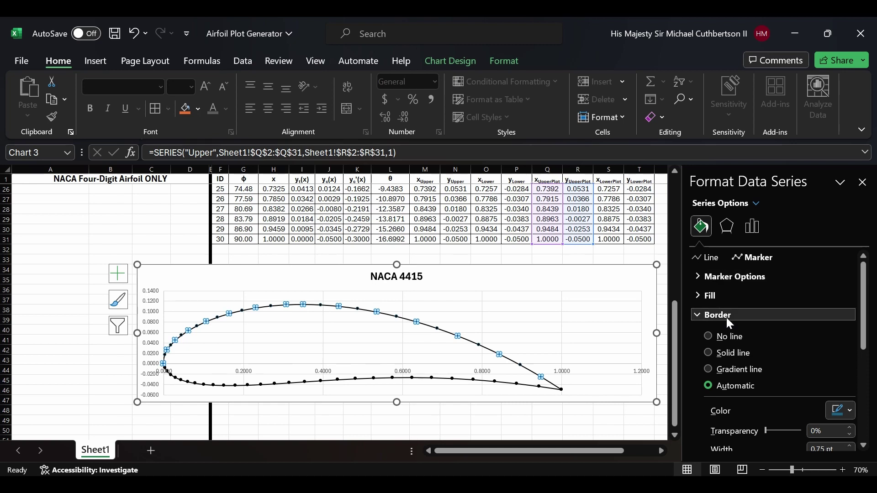
{"action": "left_click", "coordinate": [841, 410]}
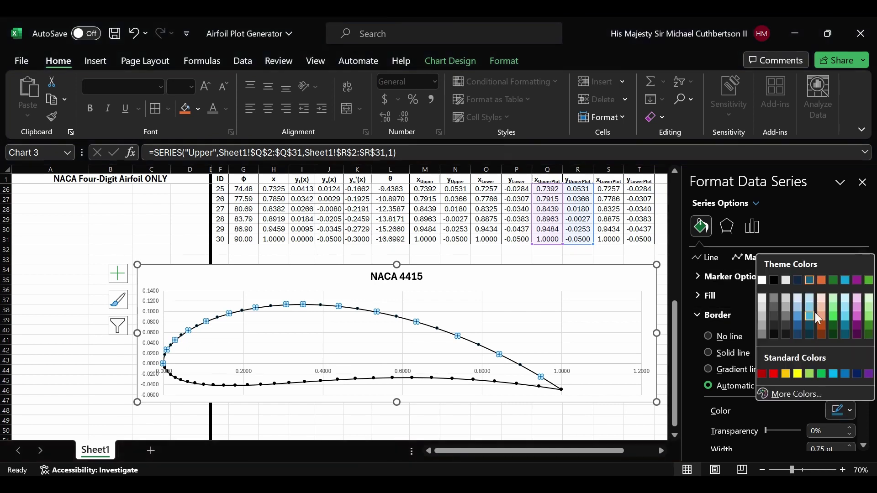
{"action": "left_click", "coordinate": [775, 281]}
{"action": "left_click", "coordinate": [559, 412]}
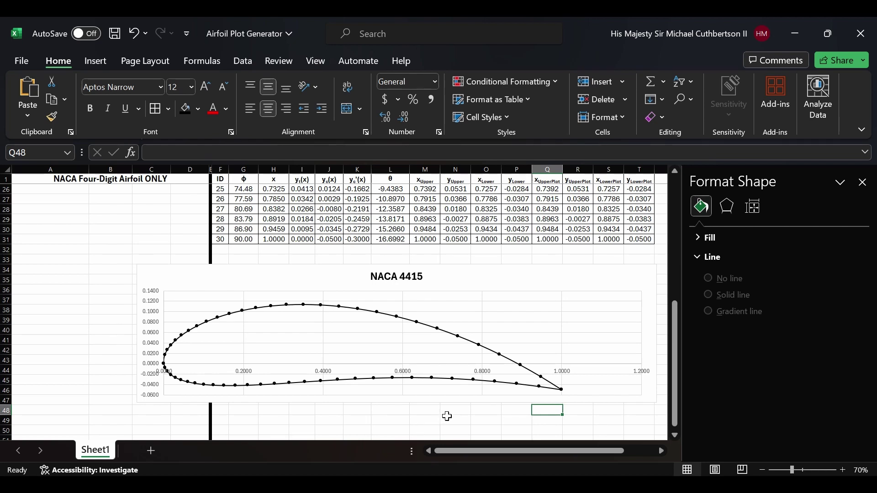
- Remove the data point markers from the Upper series by setting its marker option to None
{"action": "mouse_move", "coordinate": [459, 337]}
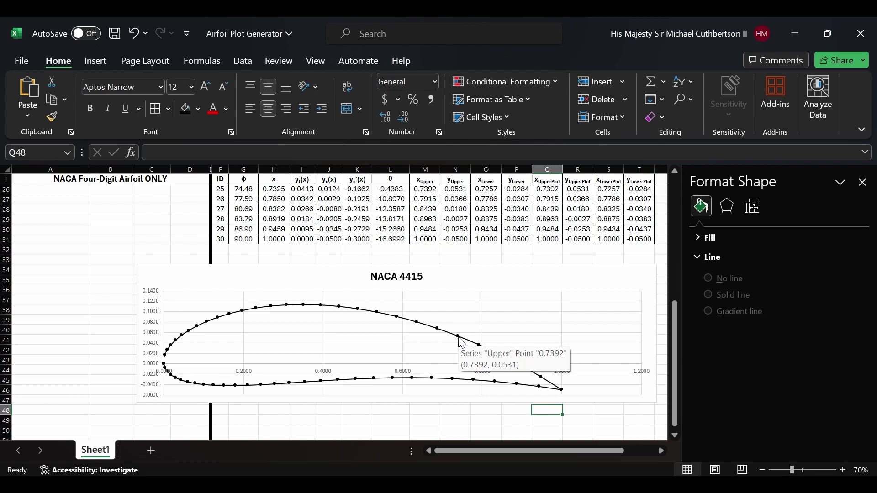
{"action": "left_click", "coordinate": [458, 338]}
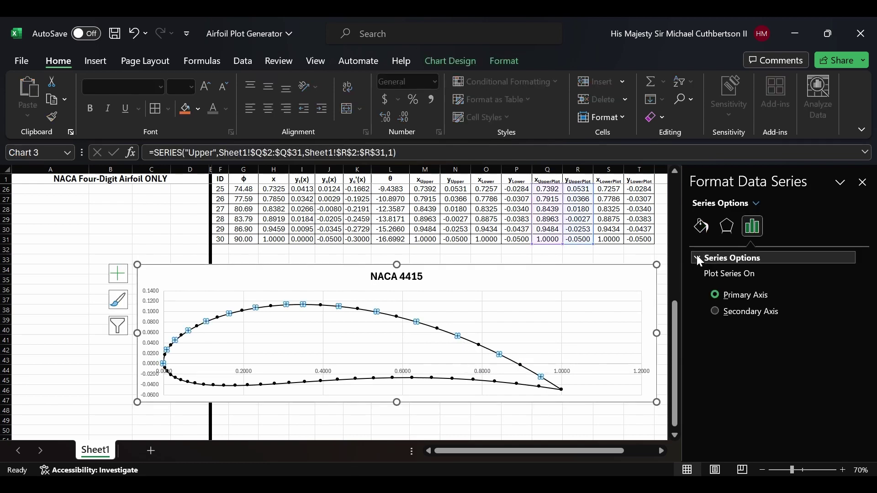
{"action": "left_click", "coordinate": [699, 229]}
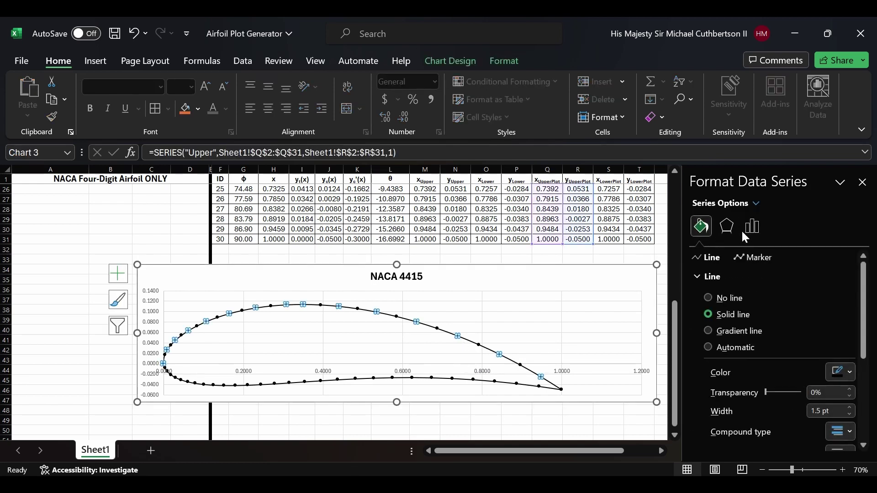
{"action": "left_click", "coordinate": [750, 258]}
{"action": "left_click", "coordinate": [746, 276]}
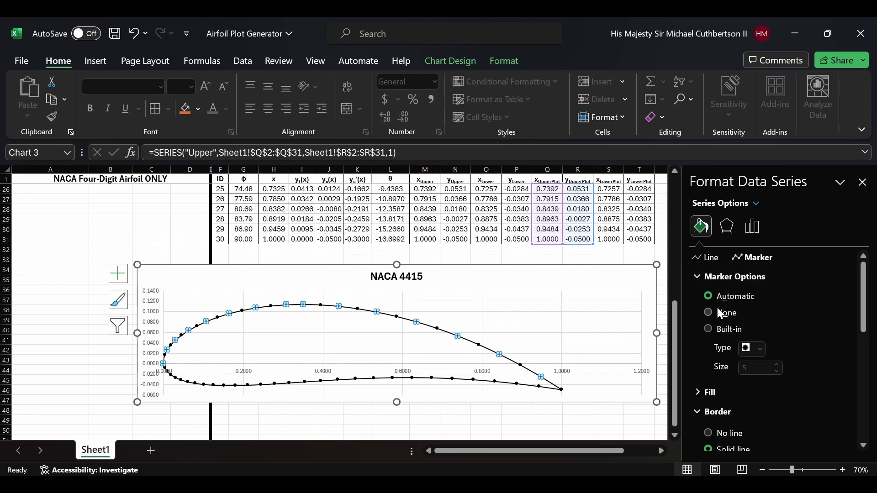
{"action": "left_click", "coordinate": [715, 312]}
- Set the Lower series' marker option to None and deselect the chart
{"action": "left_click", "coordinate": [547, 389]}
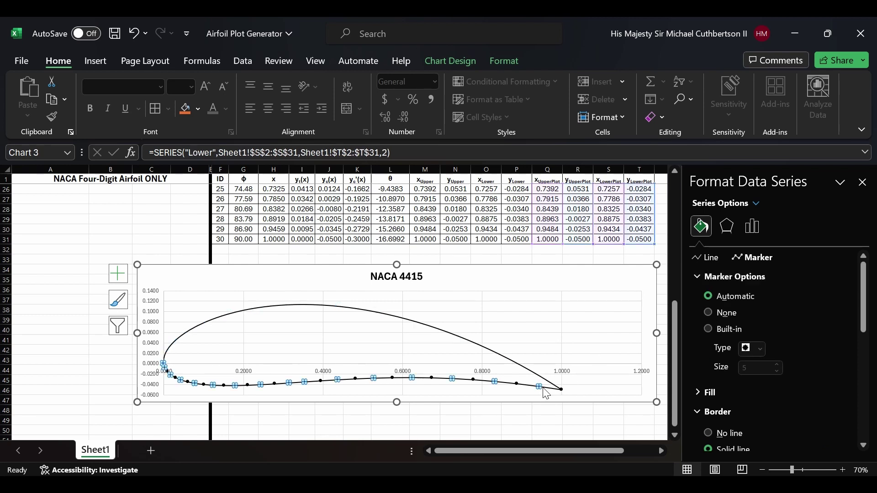
{"action": "left_click", "coordinate": [719, 311]}
{"action": "left_click", "coordinate": [561, 412]}
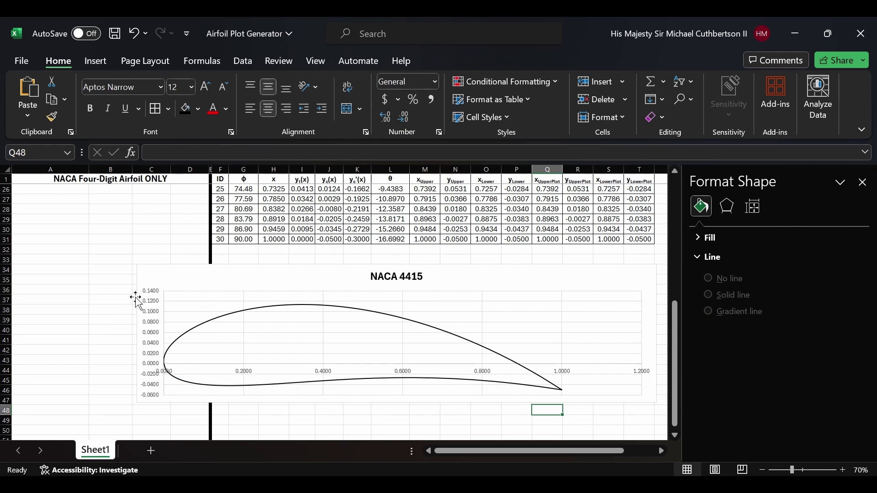
{"action": "left_click", "coordinate": [97, 278]}
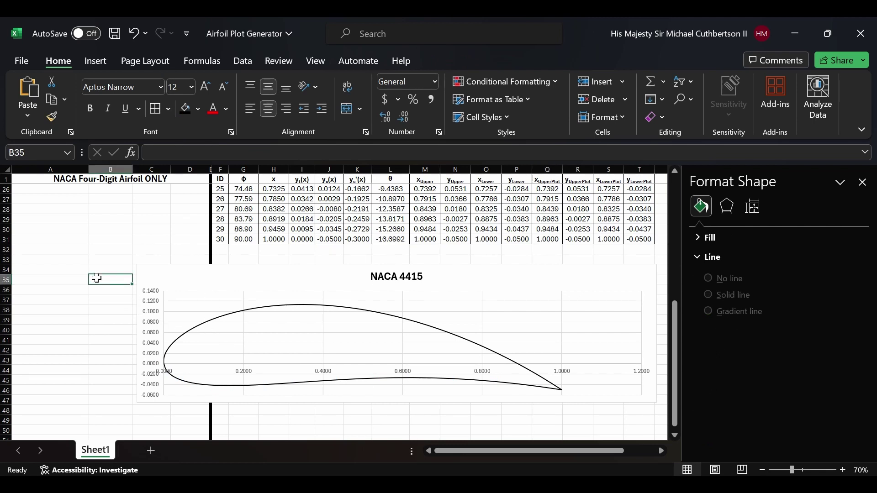